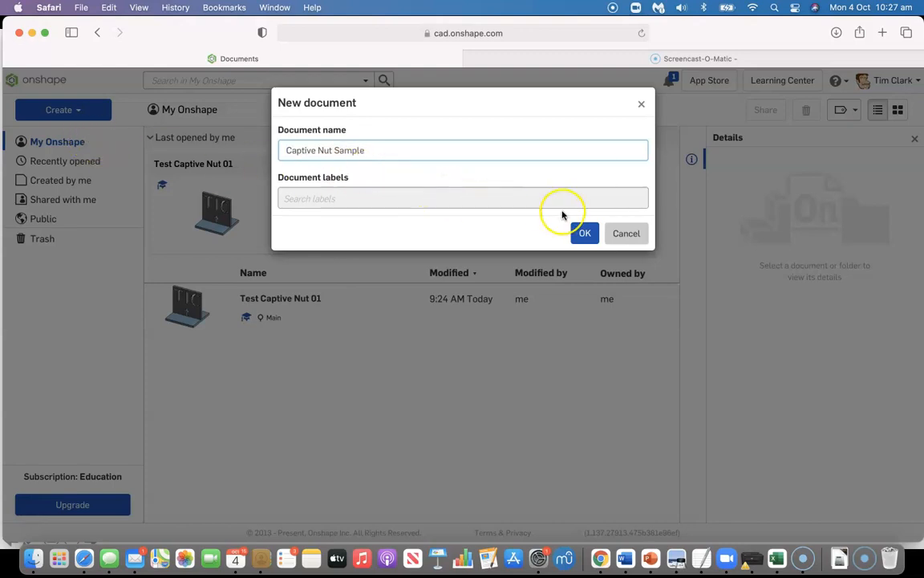
# Create the Captive Nut Sample document and add a length variable named MaterialThickness with a value of 3 mm
pyautogui.click(585, 232)
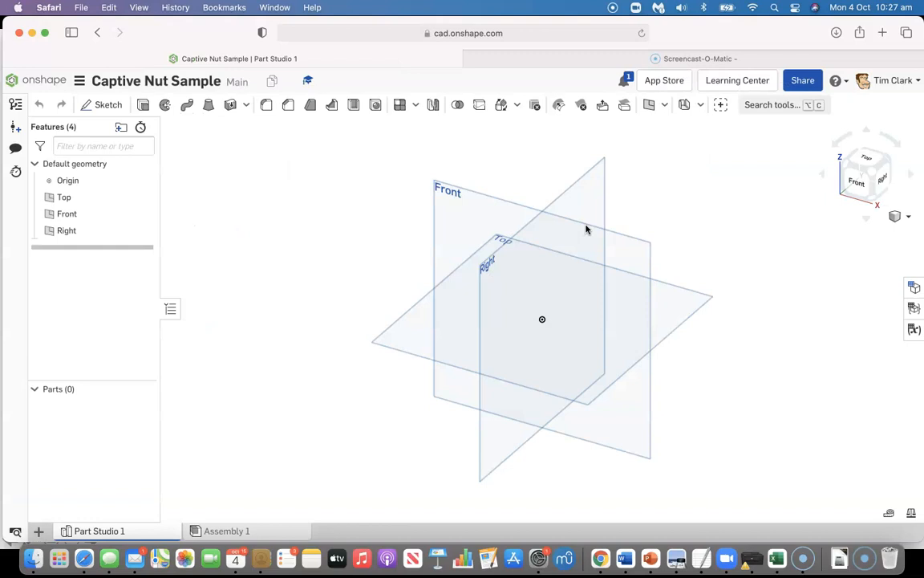
pyautogui.click(664, 105)
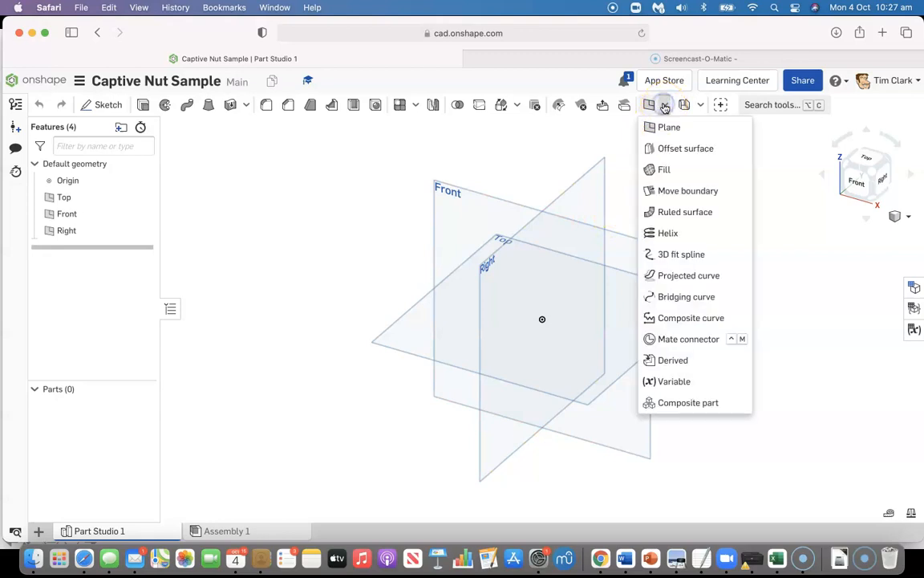
pyautogui.click(664, 384)
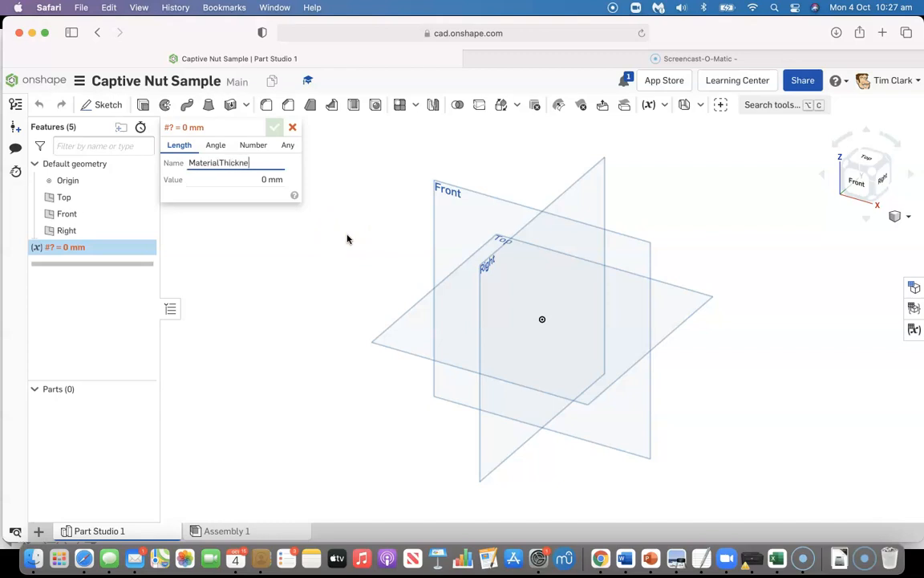
pyautogui.click(262, 180)
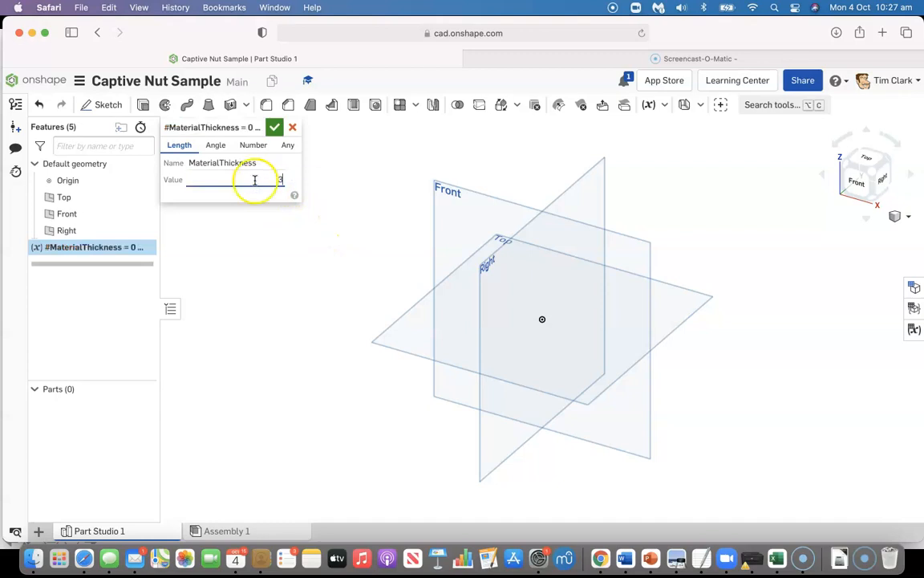
pyautogui.write('3mm')
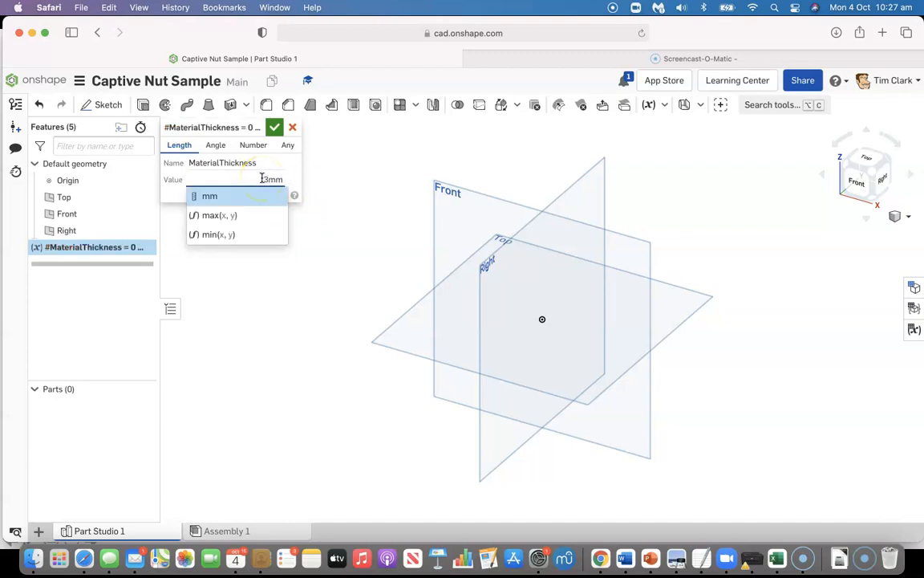
pyautogui.click(273, 130)
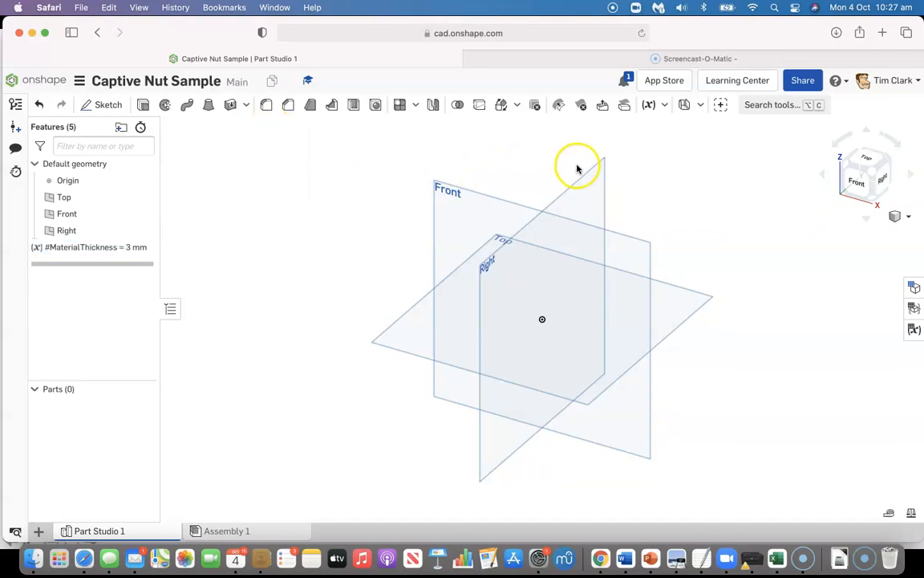
# Add a length variable named ThreadLength with a value of 14 mm
pyautogui.click(648, 105)
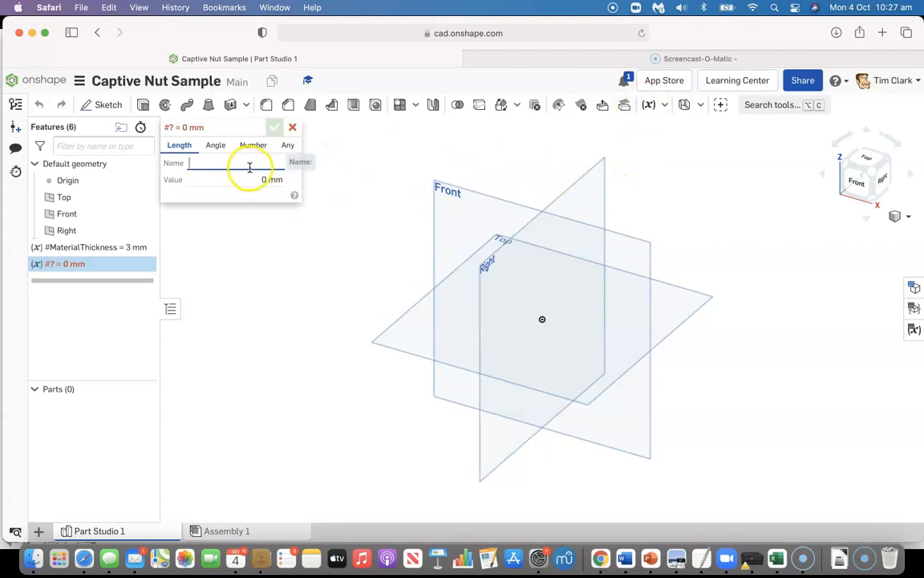
pyautogui.write('ThreadLength')
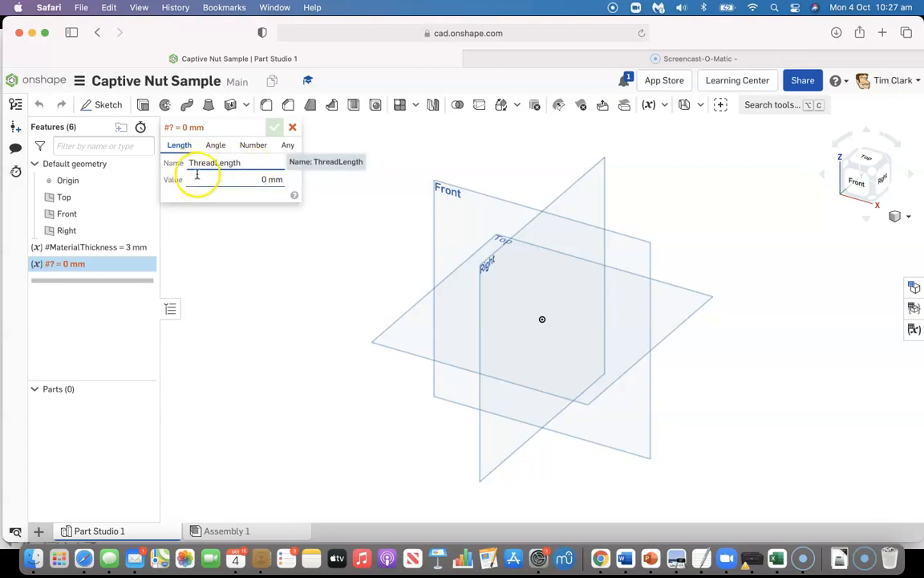
pyautogui.click(248, 179)
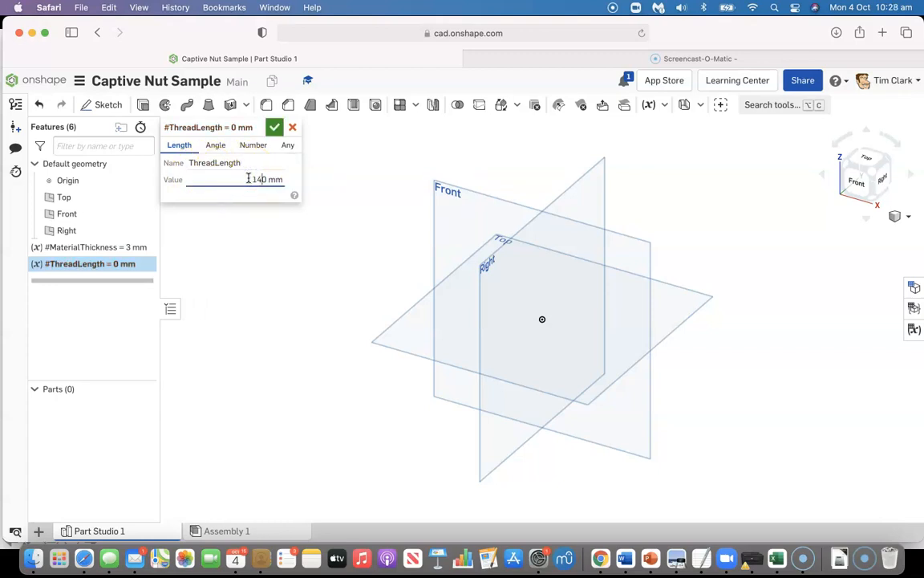
pyautogui.click(282, 179)
pyautogui.write('14')
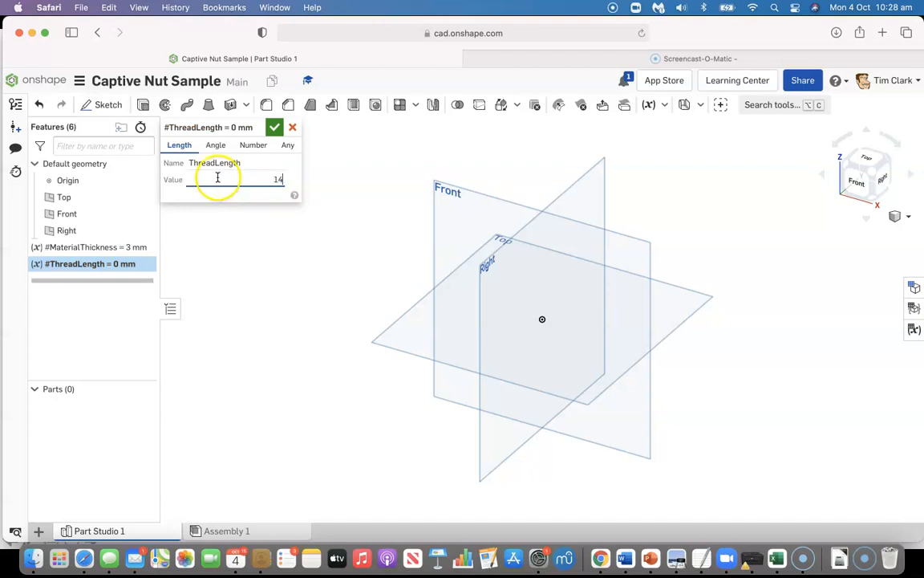
pyautogui.click(273, 128)
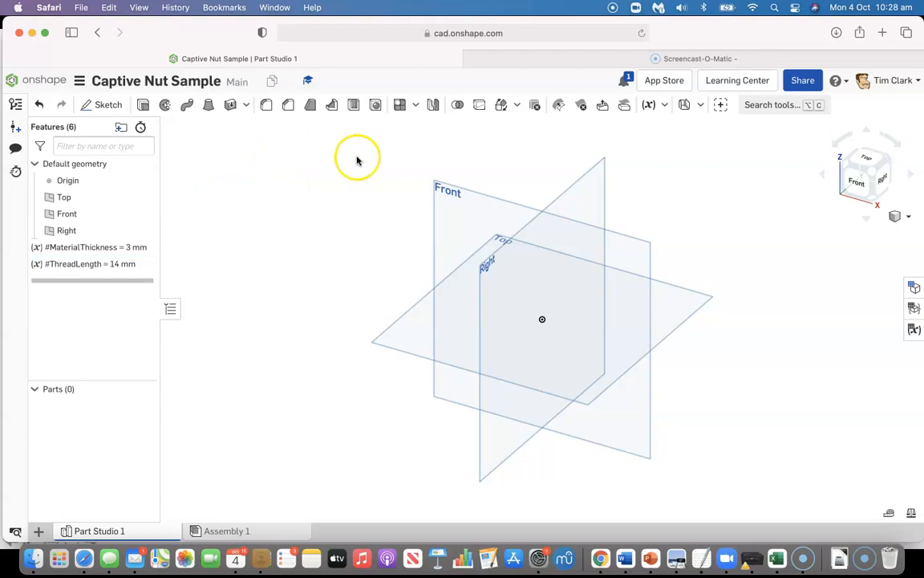
# Add a length variable named ThreadDiameter with a value of 3 mm
pyautogui.click(649, 105)
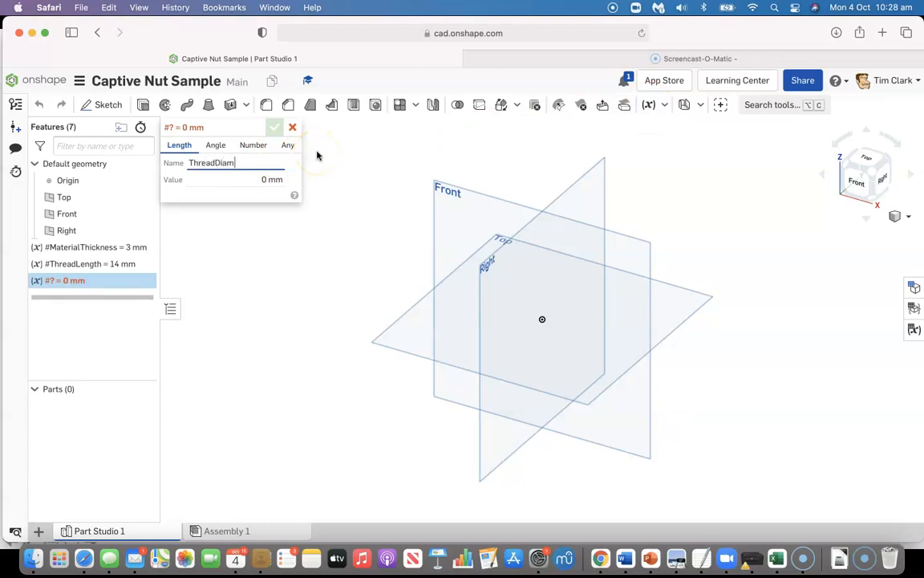
pyautogui.click(264, 179)
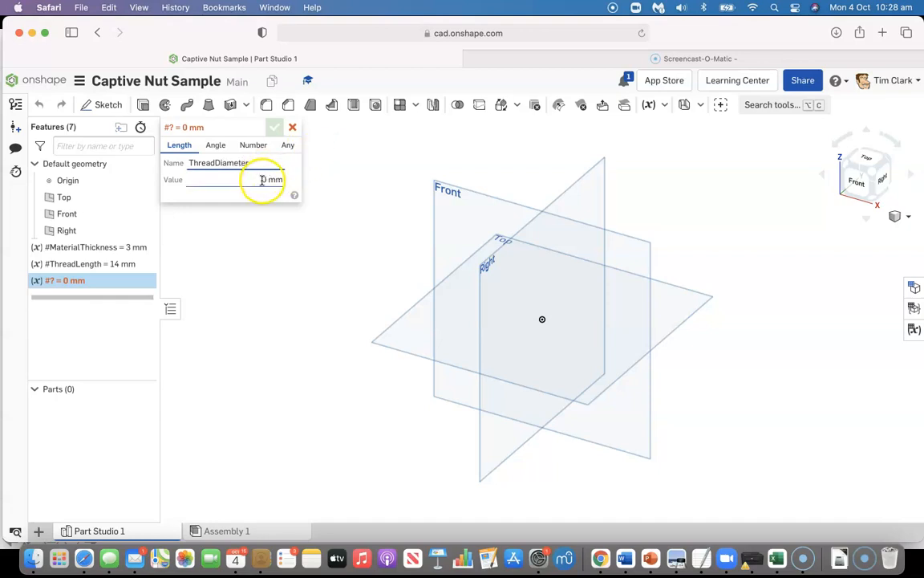
pyautogui.write('3')
pyautogui.click(275, 129)
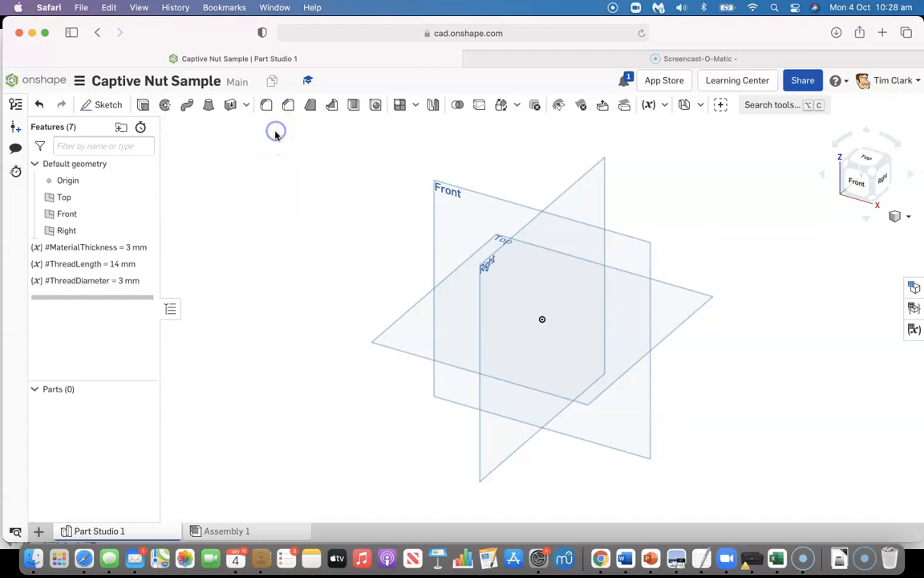
# Add a length variable named NutWidth with a value of 6 mm
pyautogui.click(650, 106)
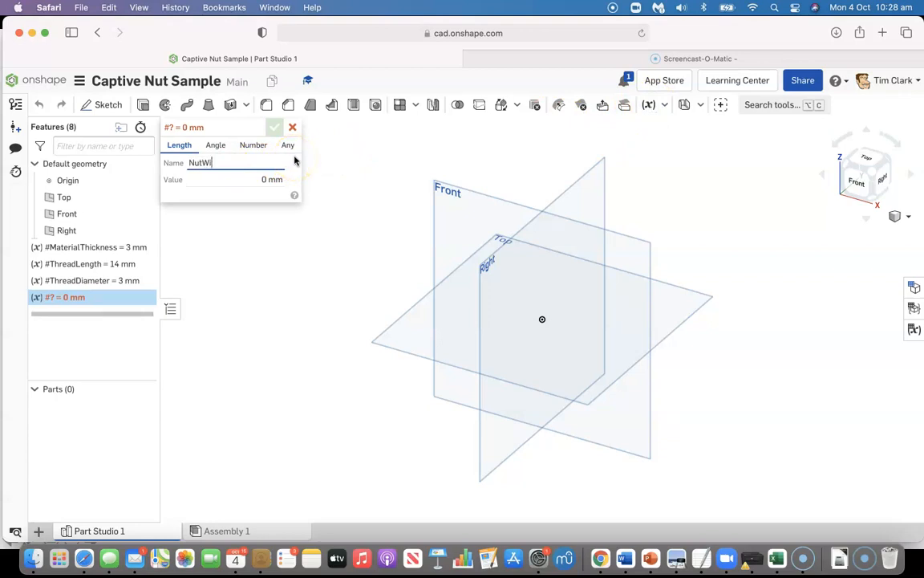
pyautogui.write('NutWidth')
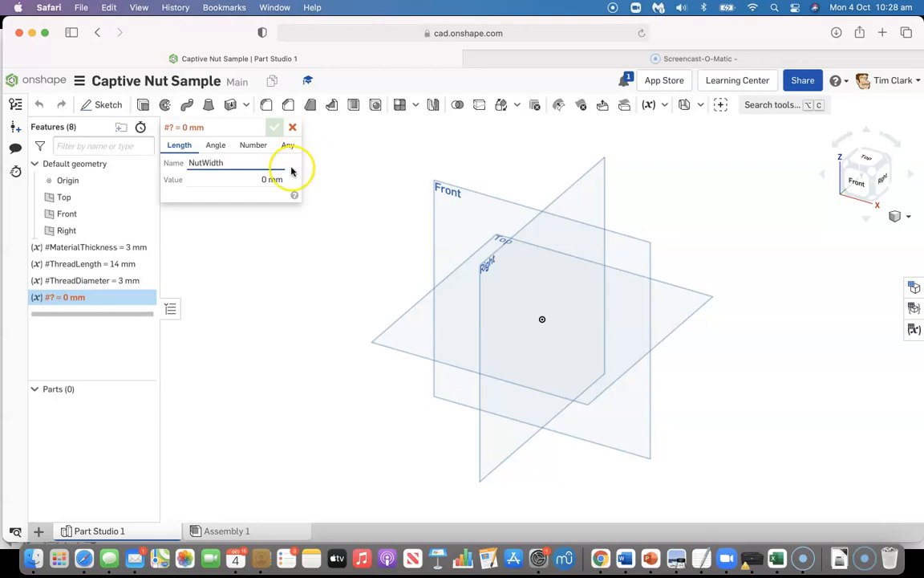
pyautogui.click(250, 180)
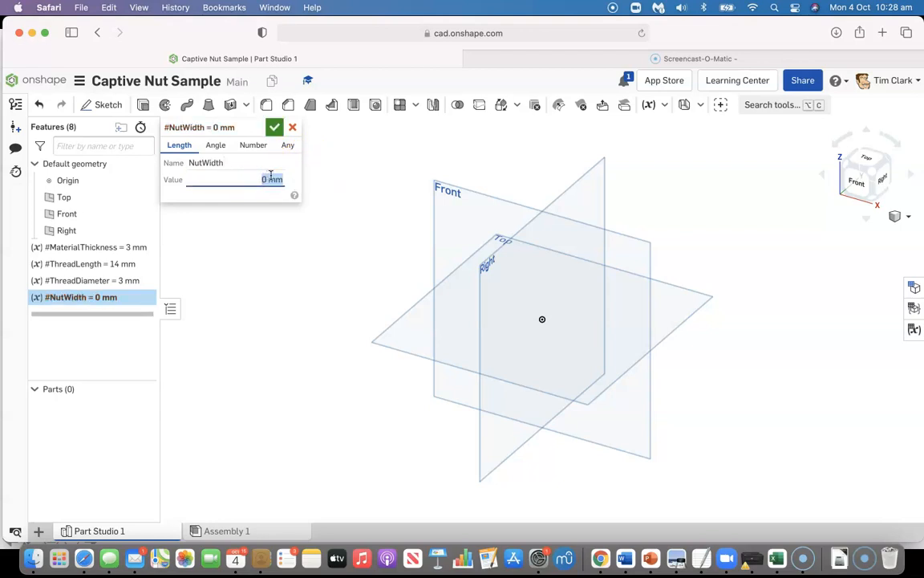
pyautogui.write('6mm')
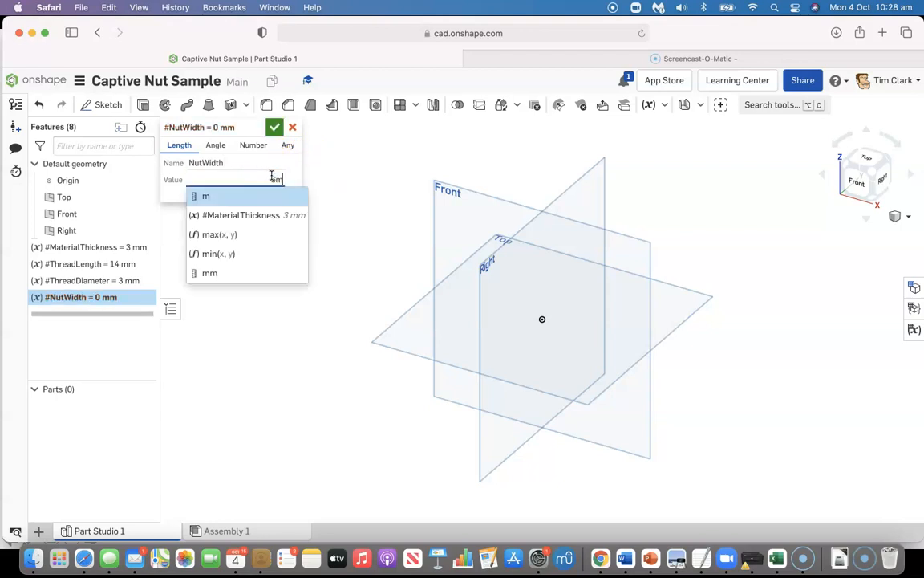
pyautogui.click(274, 128)
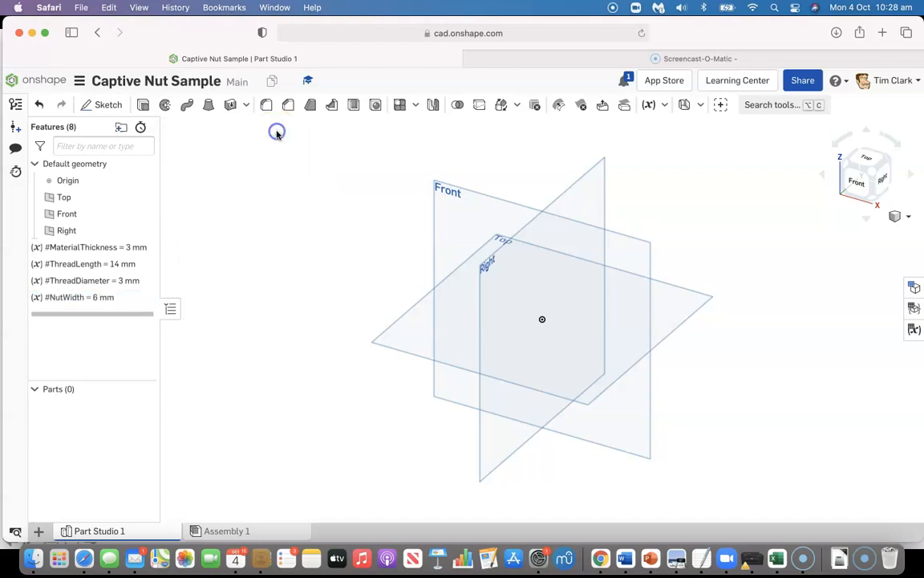
# Add a length variable named NutThickness with a value of 3 mm
pyautogui.click(648, 105)
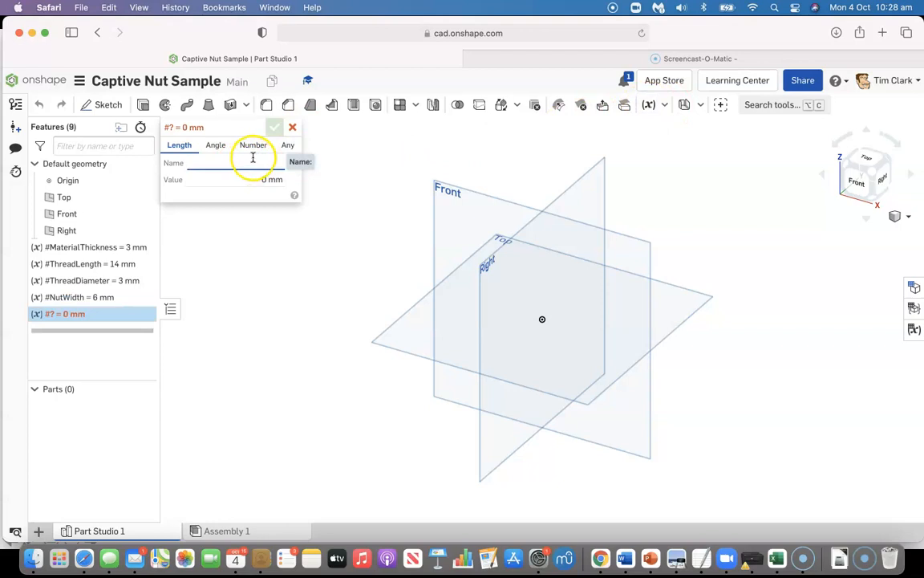
pyautogui.write('Nut')
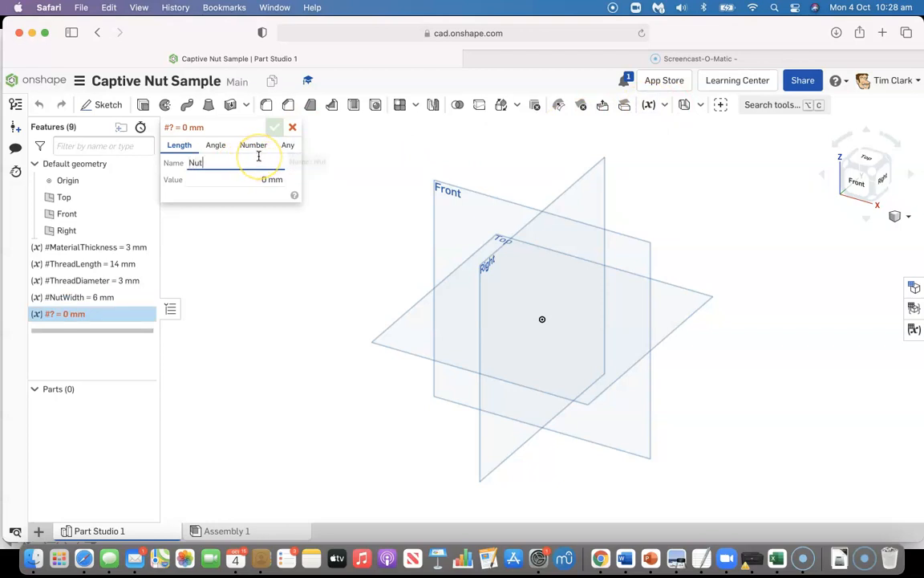
pyautogui.write('Thickness')
pyautogui.click(256, 178)
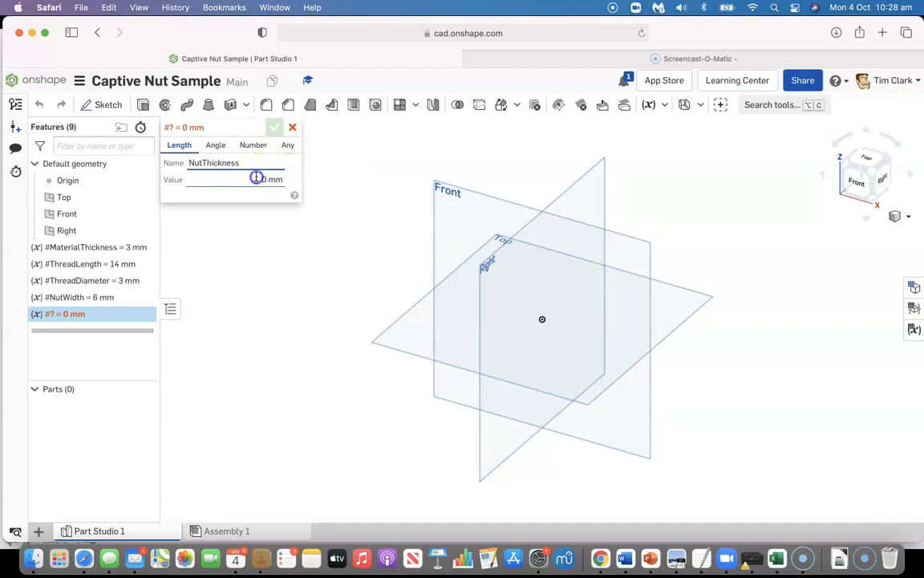
pyautogui.write('3')
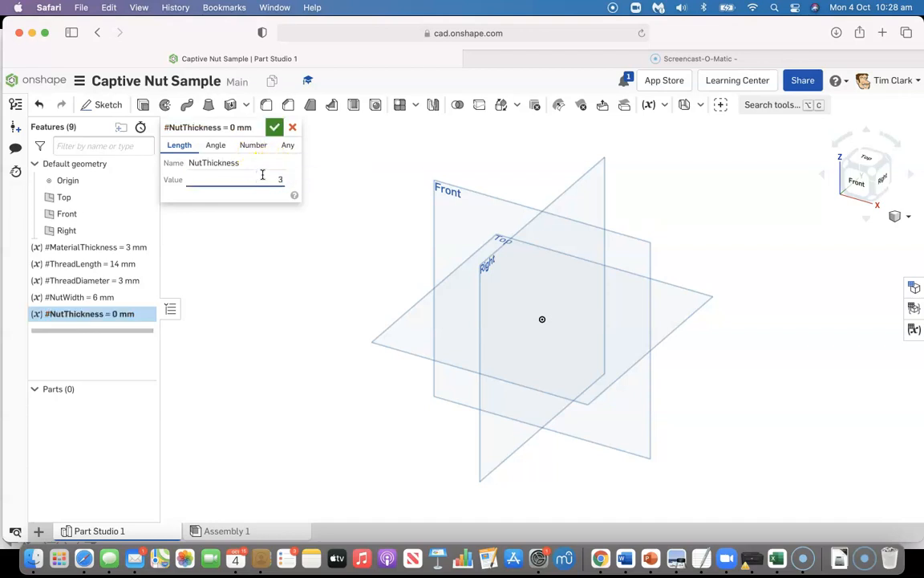
pyautogui.write('mm')
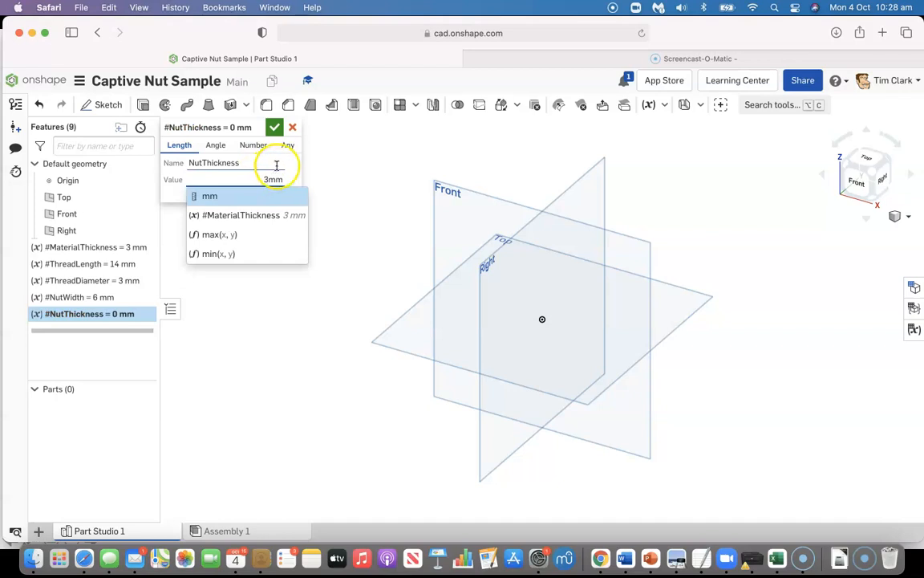
pyautogui.click(275, 127)
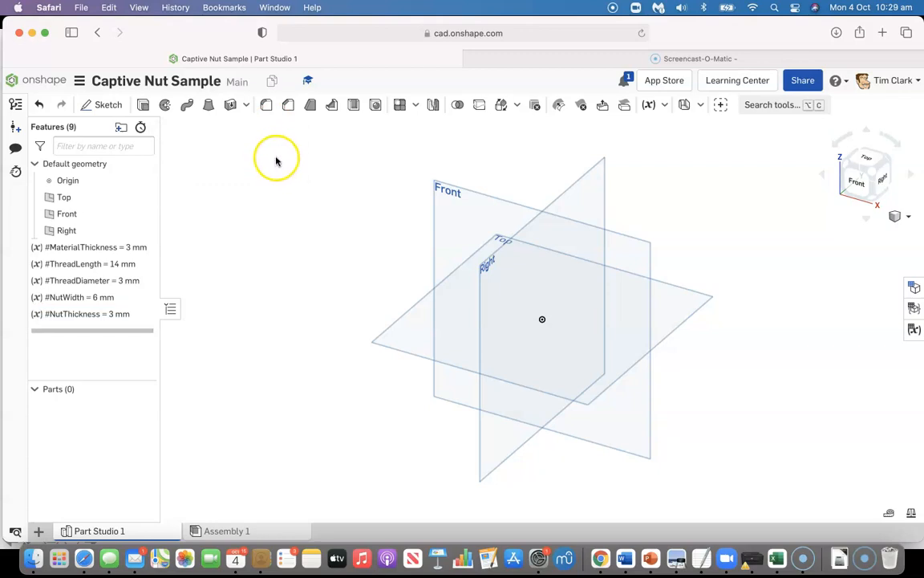
# Start a sketch on the Top plane and draw a corner rectangle about 41 by 39 mm, above and left of the origin
pyautogui.click(102, 109)
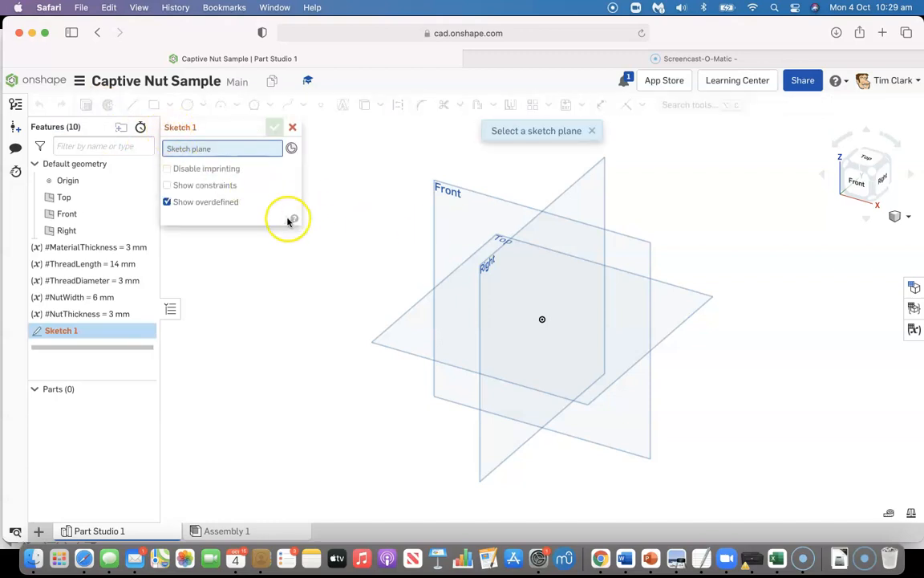
pyautogui.click(402, 333)
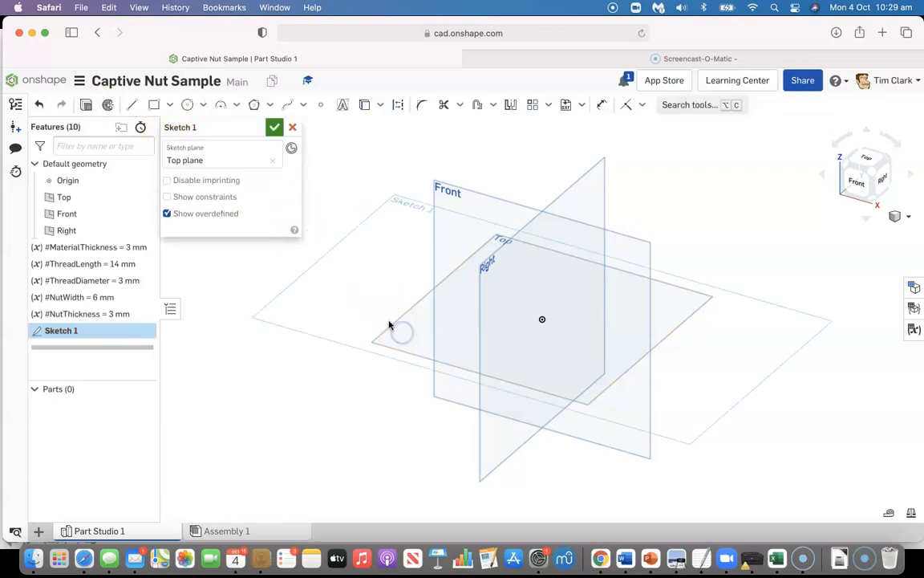
pyautogui.click(869, 158)
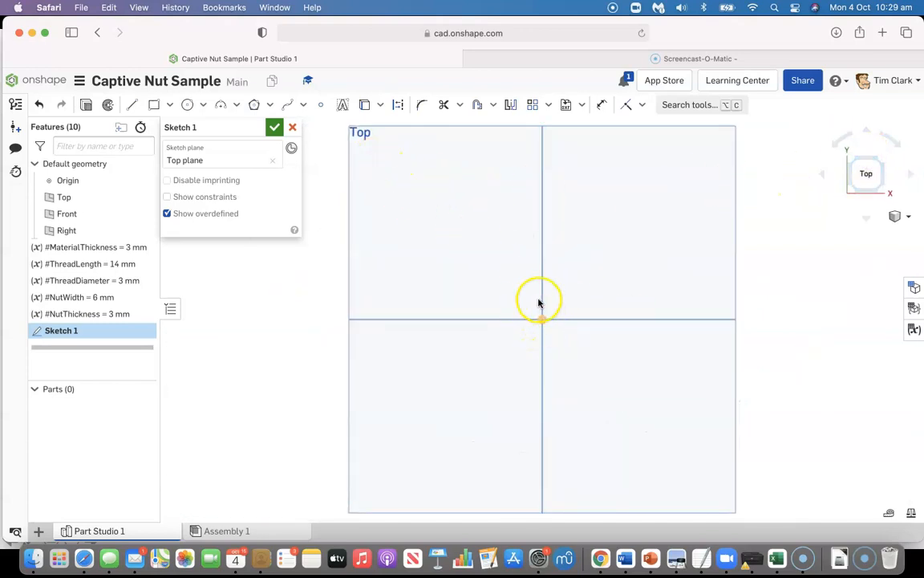
pyautogui.click(154, 104)
pyautogui.click(399, 180)
pyautogui.click(507, 281)
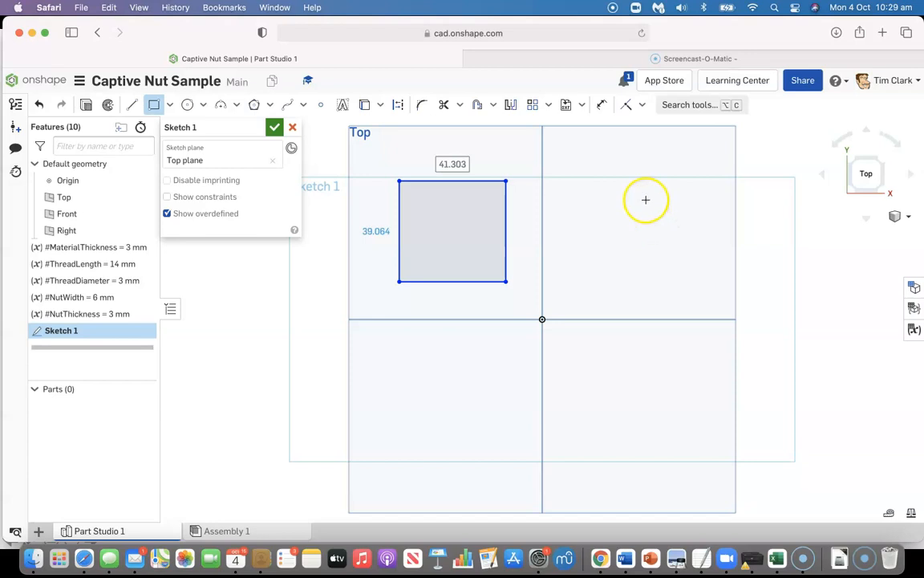
# Dimension the rectangle's right vertical edge to 40 mm
pyautogui.click(603, 107)
pyautogui.click(506, 228)
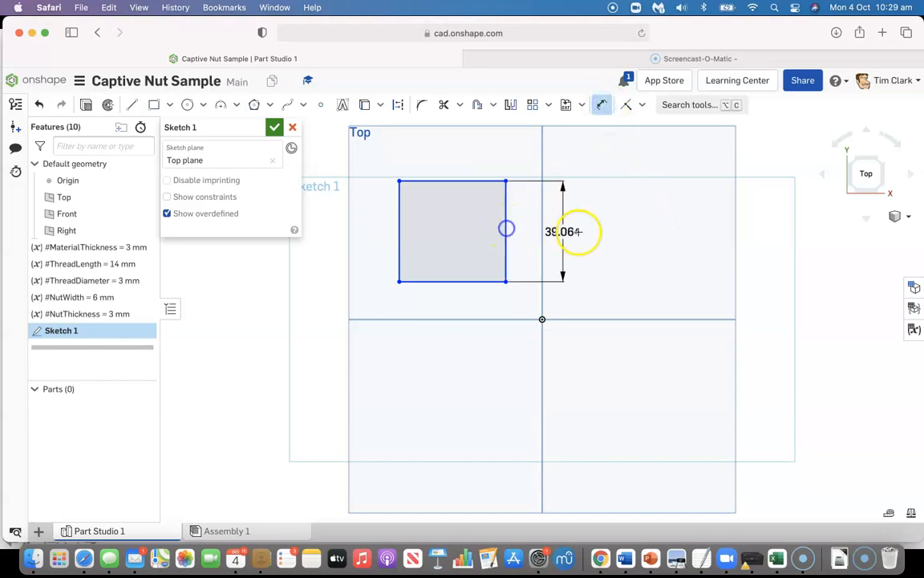
pyautogui.click(577, 230)
pyautogui.write('40')
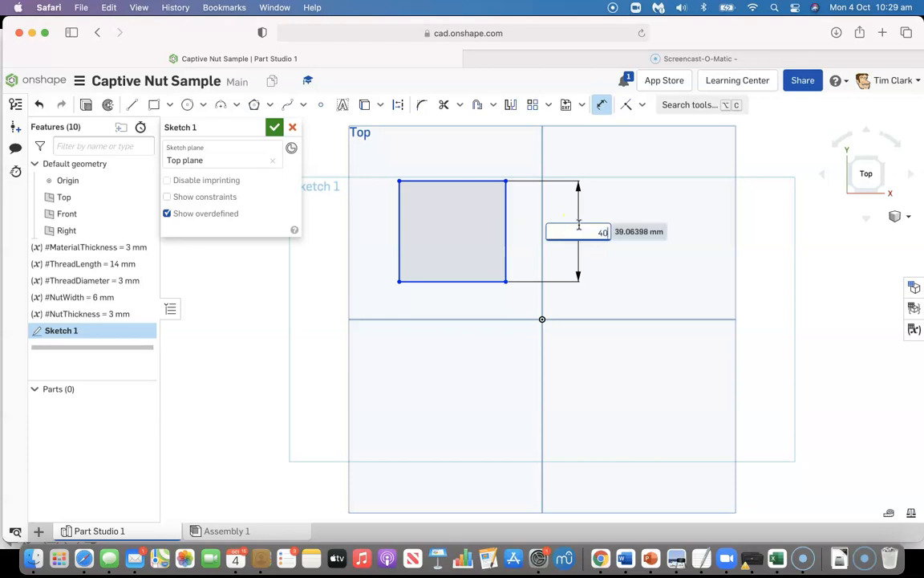
pyautogui.press('Return')
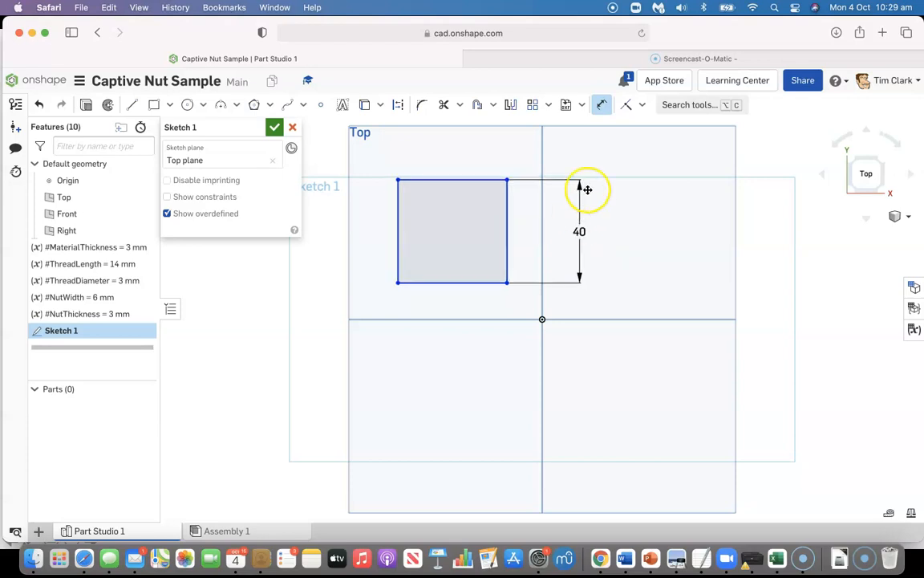
# Apply an Equal constraint between the rectangle's right edge and its bottom edge
pyautogui.click(646, 105)
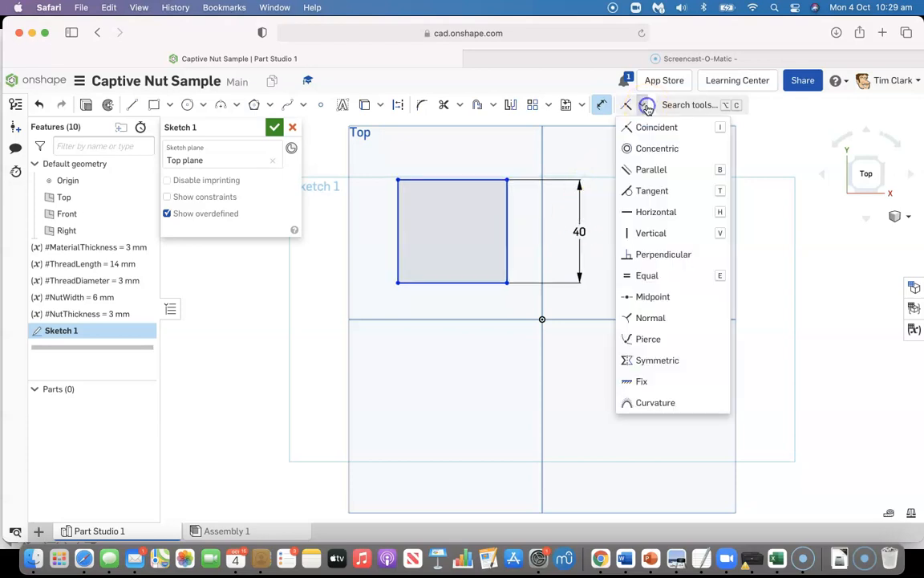
pyautogui.click(646, 275)
pyautogui.click(507, 237)
pyautogui.click(476, 283)
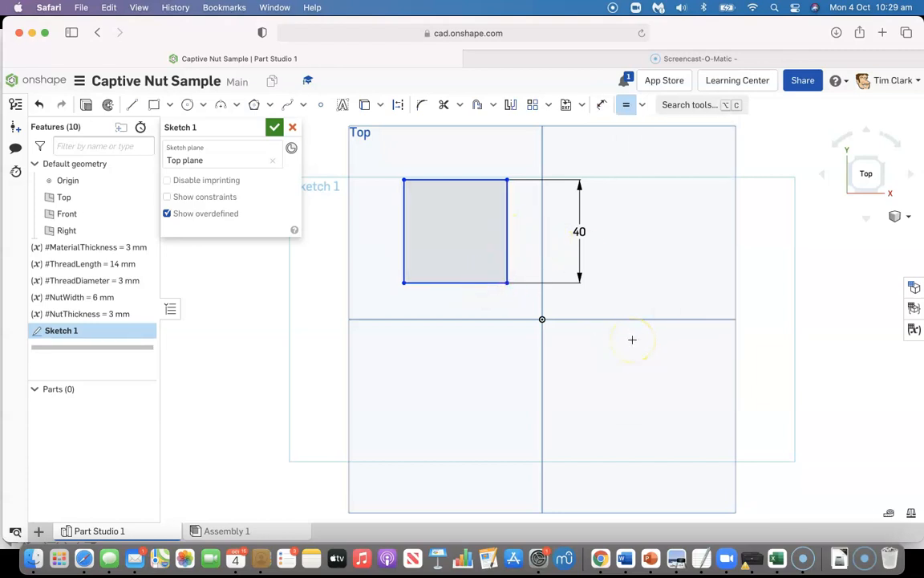
# Make the square's lower-right corner coincident with the origin and finish the sketch
pyautogui.click(644, 106)
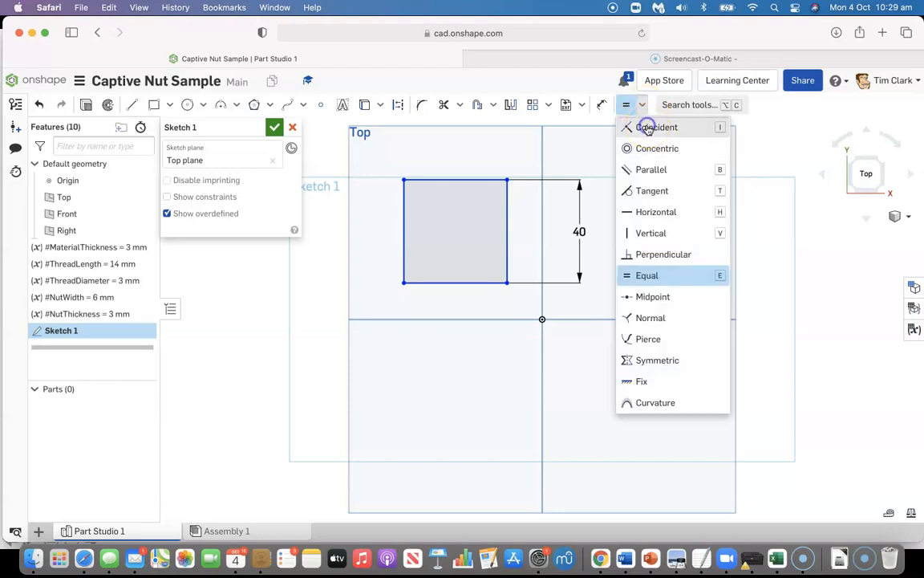
pyautogui.click(647, 126)
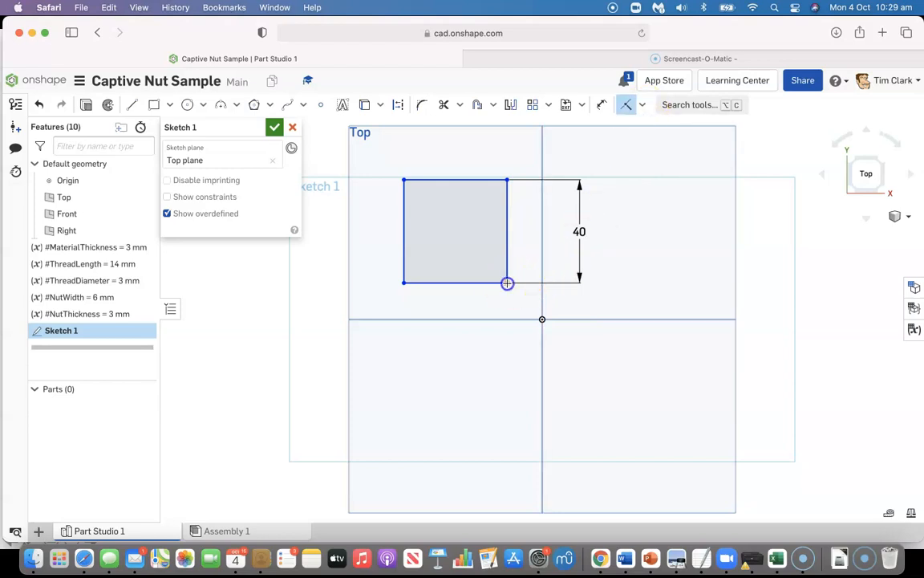
pyautogui.click(507, 283)
pyautogui.click(542, 319)
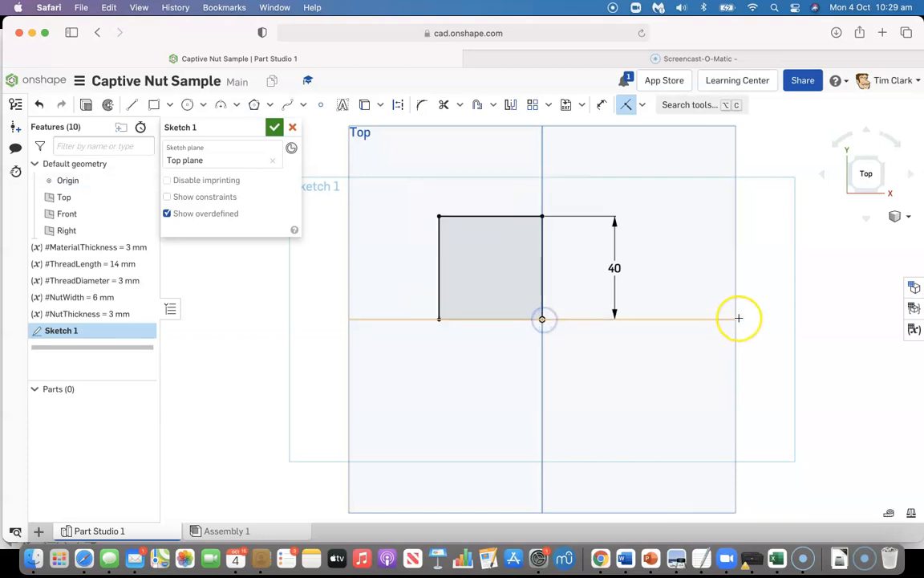
pyautogui.click(274, 128)
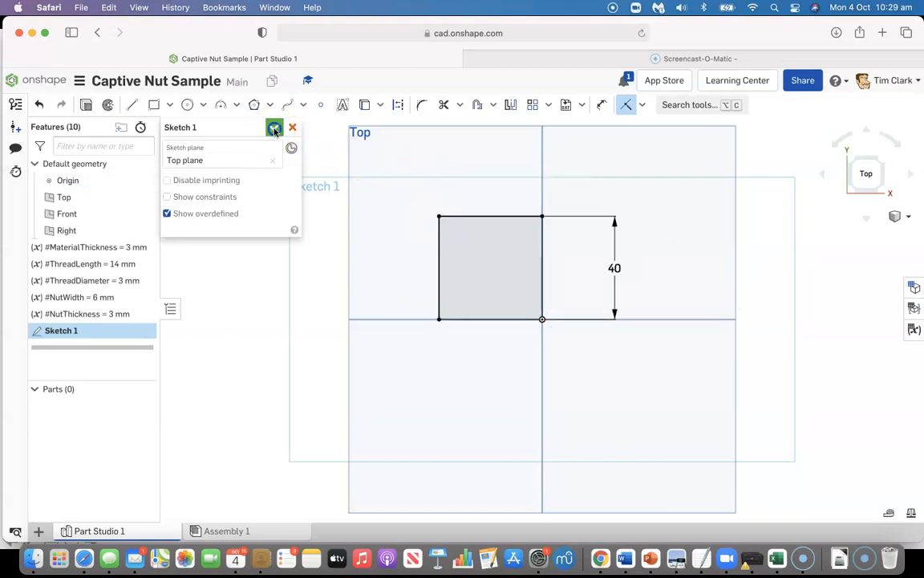
# Extrude the square as a new solid with a blind depth of #MaterialThickness
pyautogui.click(849, 192)
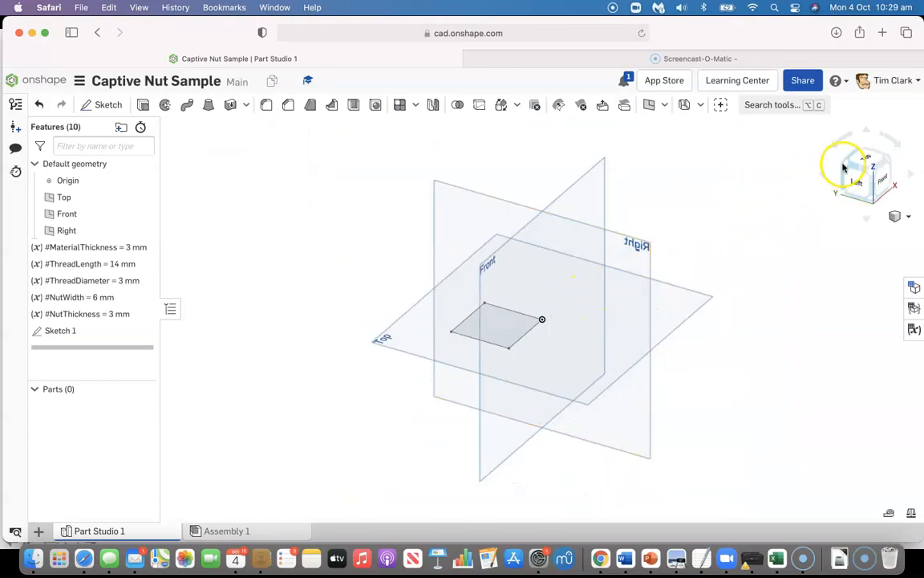
pyautogui.click(842, 164)
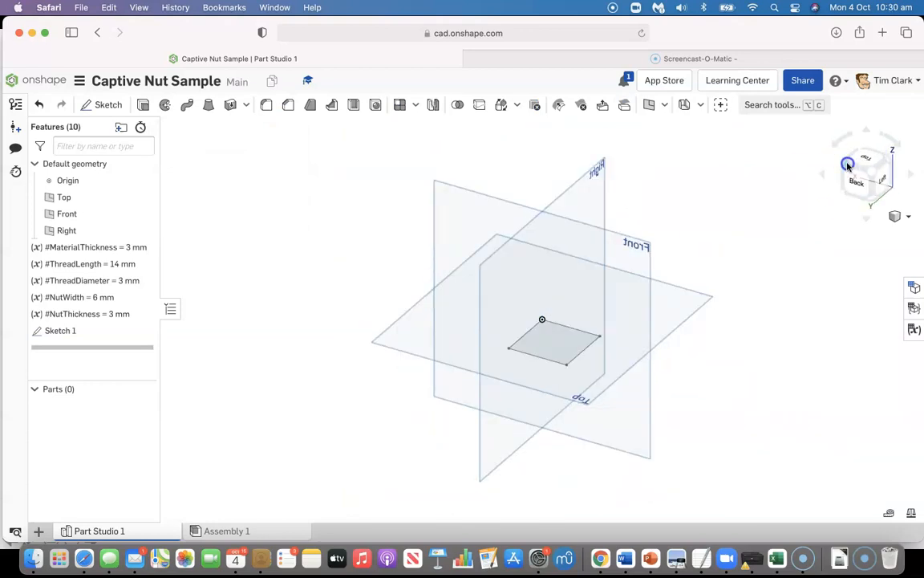
pyautogui.click(848, 165)
pyautogui.scroll(5, 610, 331)
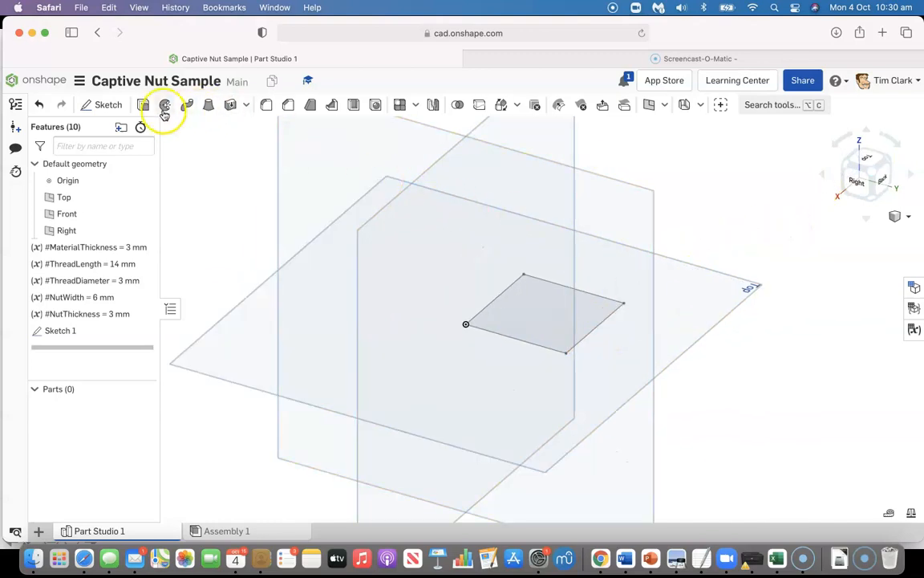
pyautogui.click(143, 106)
pyautogui.click(531, 302)
pyautogui.click(252, 230)
pyautogui.write('mat')
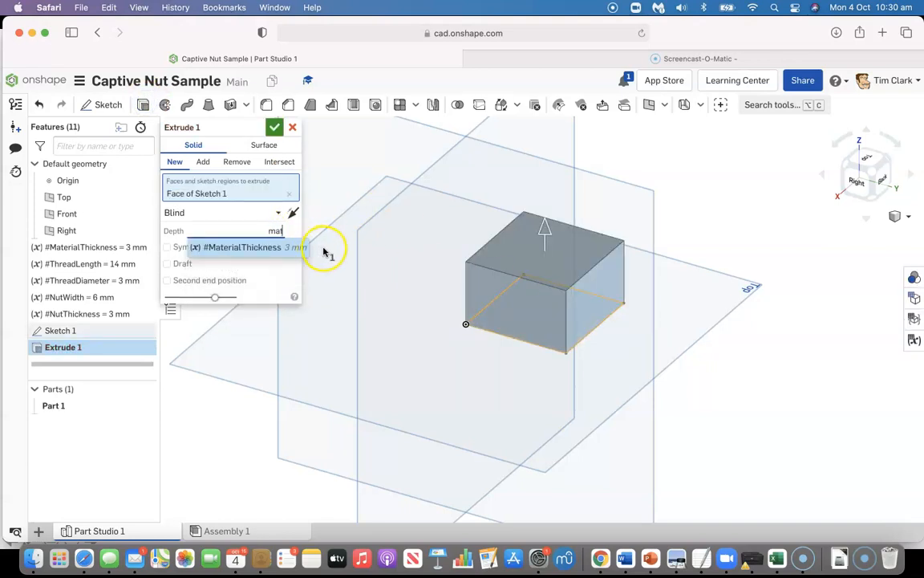
pyautogui.click(239, 246)
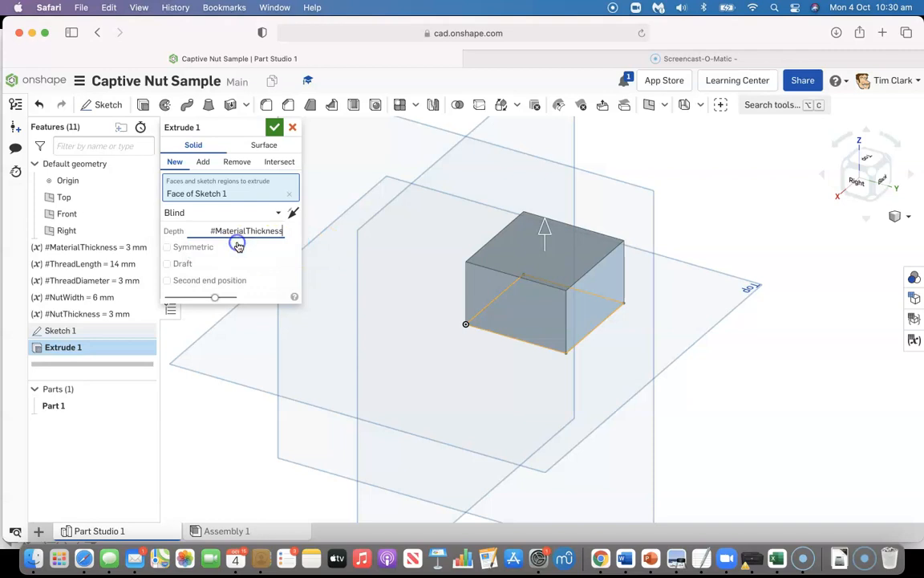
pyautogui.click(274, 127)
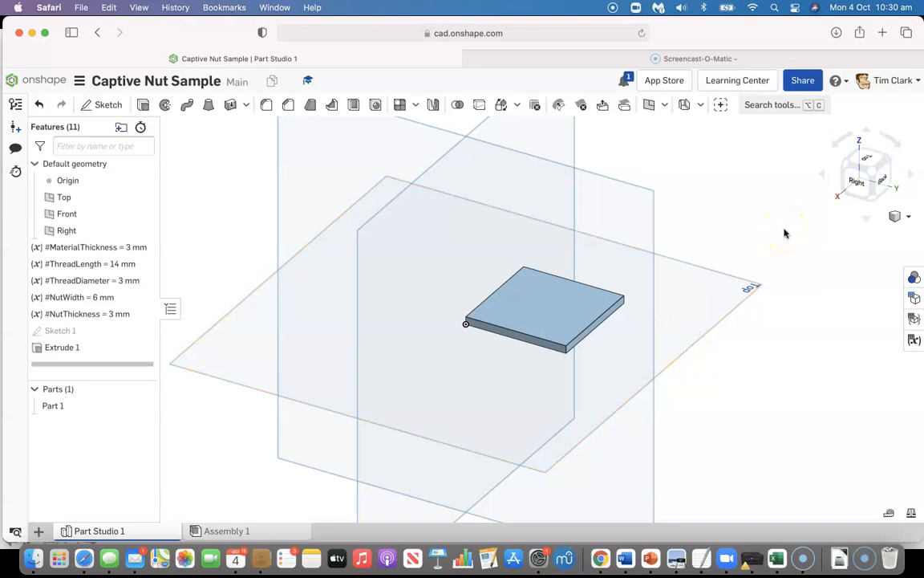
# Start a sketch on the plate's underside and draw a slanted four-line slot outline about 36 by 4 mm across the face
pyautogui.click(862, 182)
pyautogui.click(872, 200)
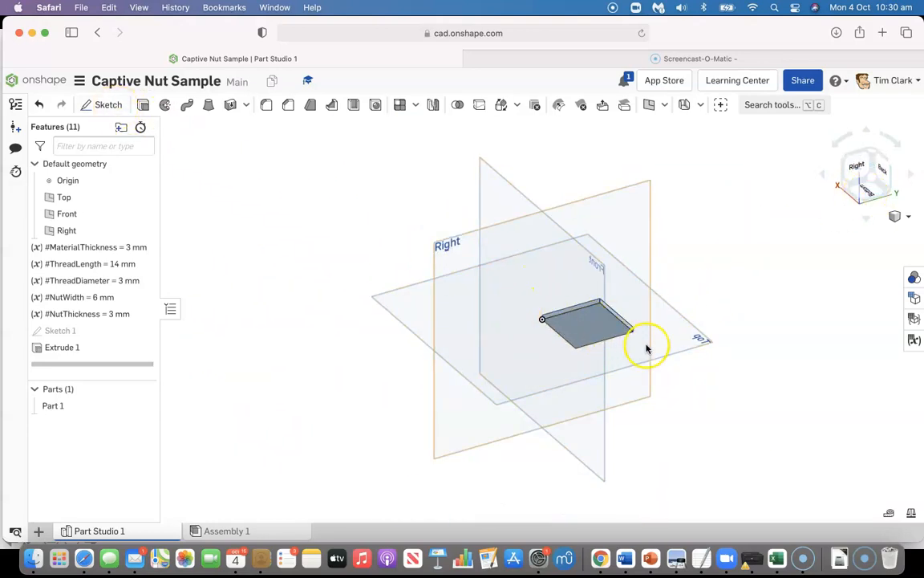
pyautogui.scroll(5, 619, 336)
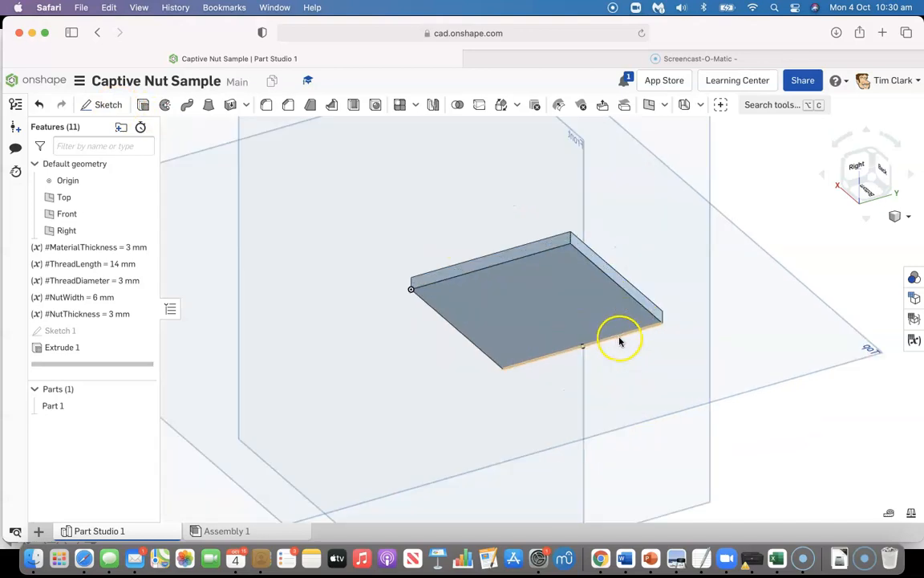
pyautogui.click(102, 105)
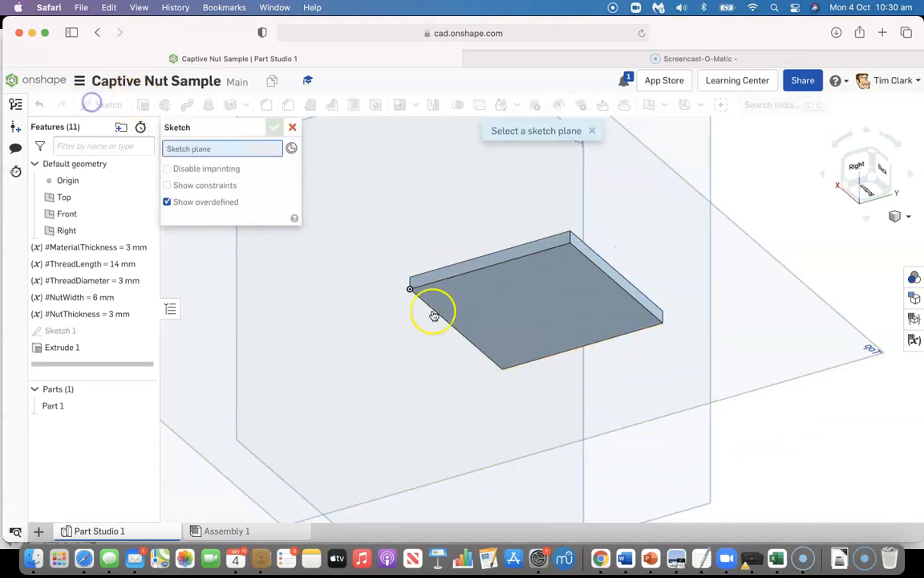
pyautogui.click(523, 309)
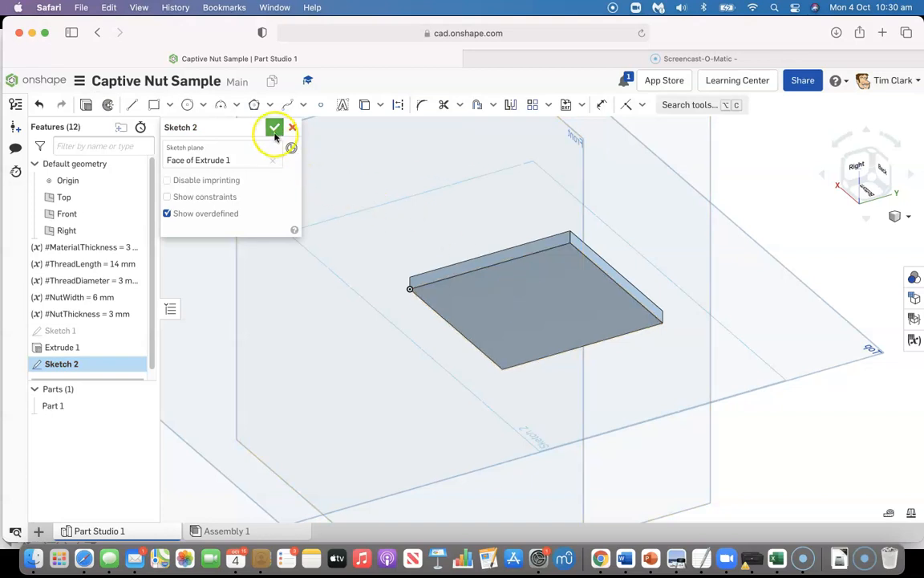
pyautogui.click(866, 194)
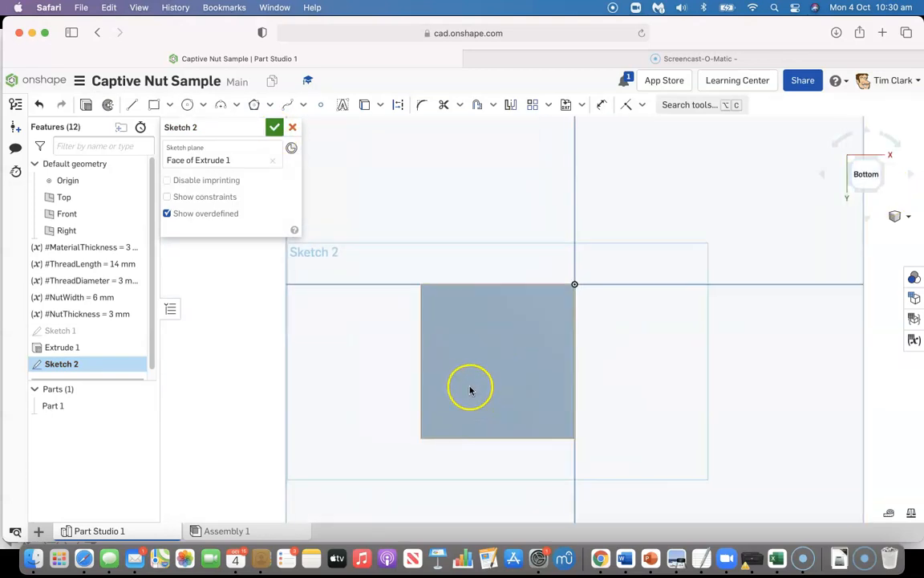
pyautogui.click(131, 105)
pyautogui.moveTo(449, 307)
pyautogui.mouseDown()
pyautogui.moveTo(541, 356)
pyautogui.moveTo(548, 408)
pyautogui.moveTo(561, 423)
pyautogui.moveTo(546, 375)
pyautogui.moveTo(559, 392)
pyautogui.moveTo(553, 403)
pyautogui.moveTo(450, 364)
pyautogui.moveTo(435, 324)
pyautogui.moveTo(447, 309)
pyautogui.mouseUp()
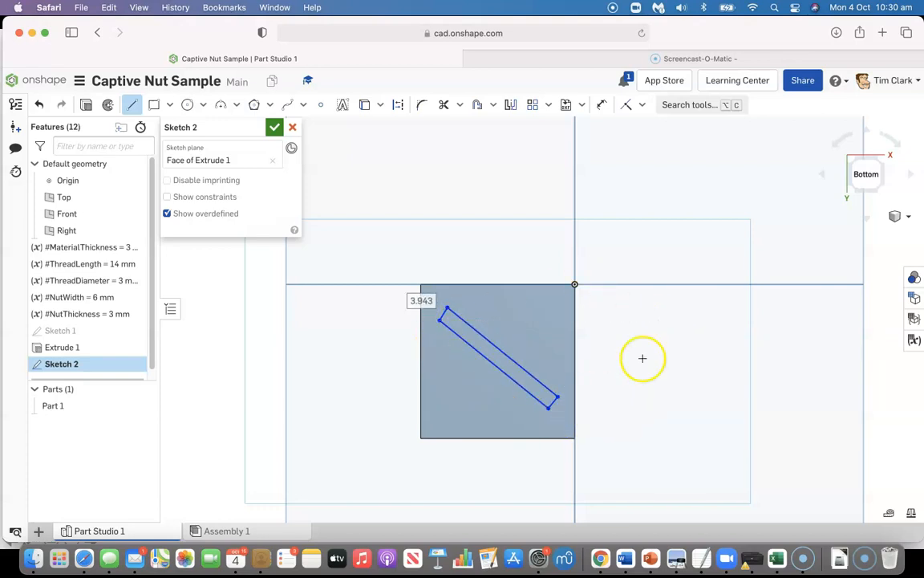
# Apply Perpendicular constraints between the slanted outline's long edges and its short end edges
pyautogui.click(641, 105)
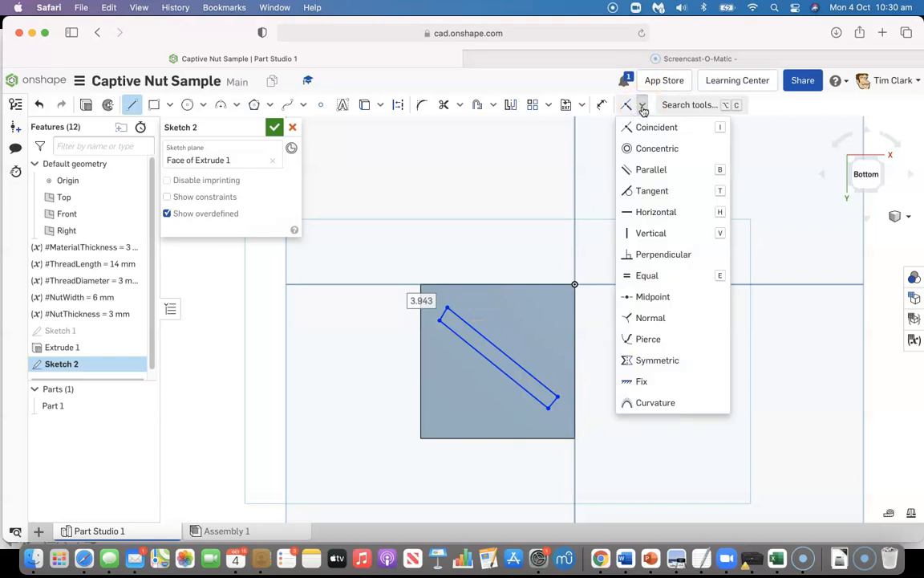
pyautogui.click(649, 256)
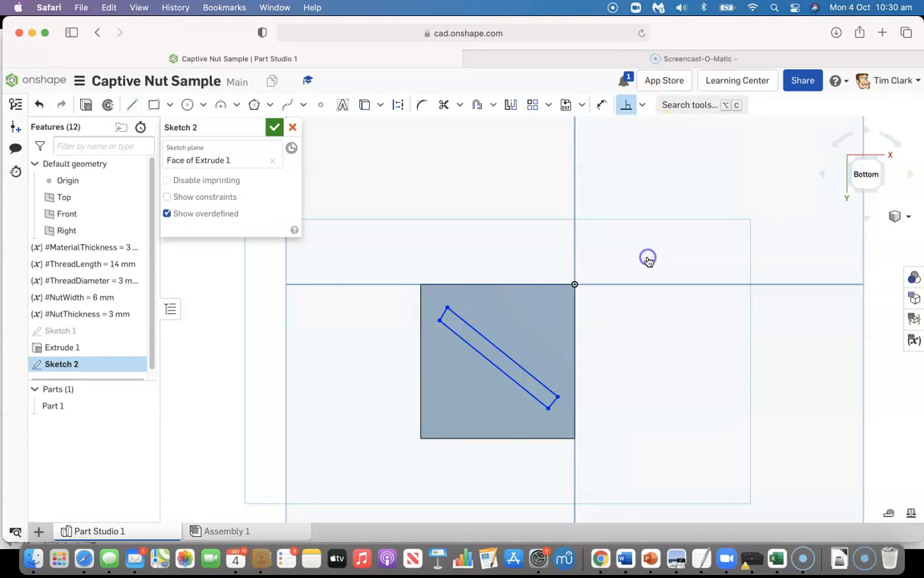
pyautogui.click(520, 366)
pyautogui.click(552, 401)
pyautogui.click(523, 393)
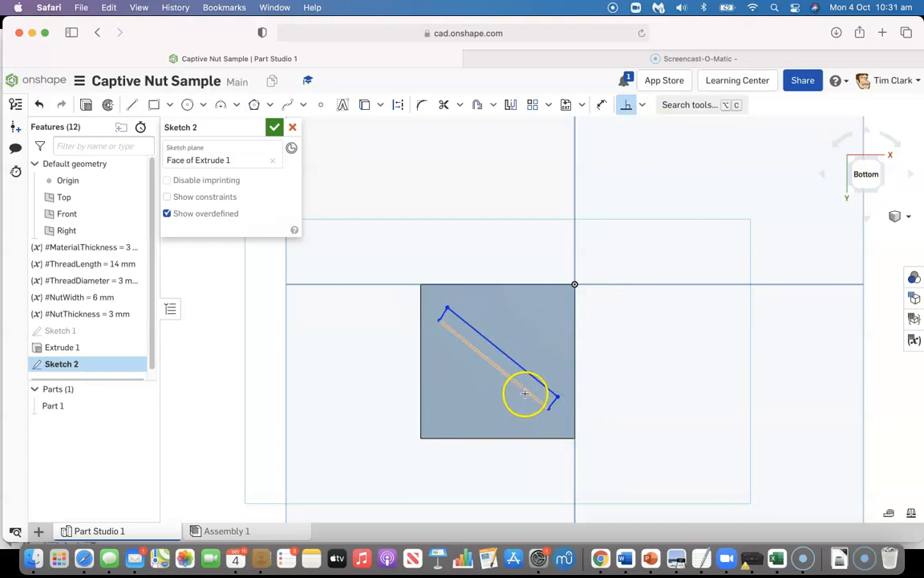
pyautogui.click(441, 315)
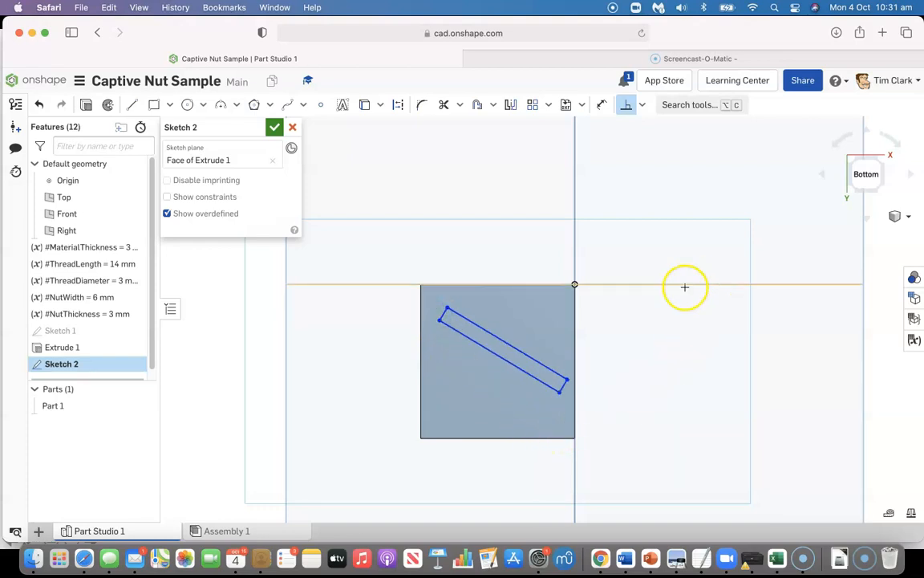
pyautogui.click(564, 385)
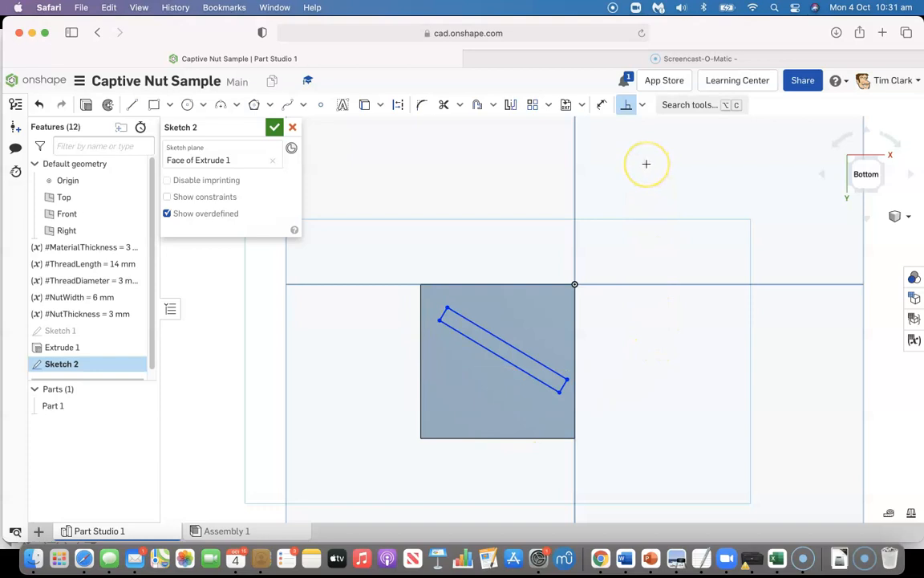
# Dimension the slanted outline's upper-left short edge to #MaterialThickness
pyautogui.click(603, 104)
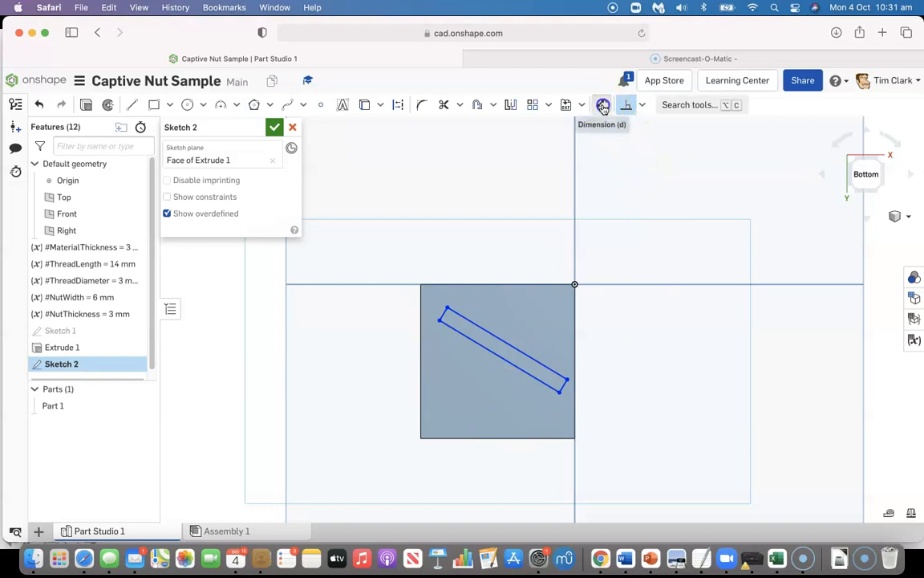
pyautogui.click(442, 314)
pyautogui.click(384, 272)
pyautogui.write('mat')
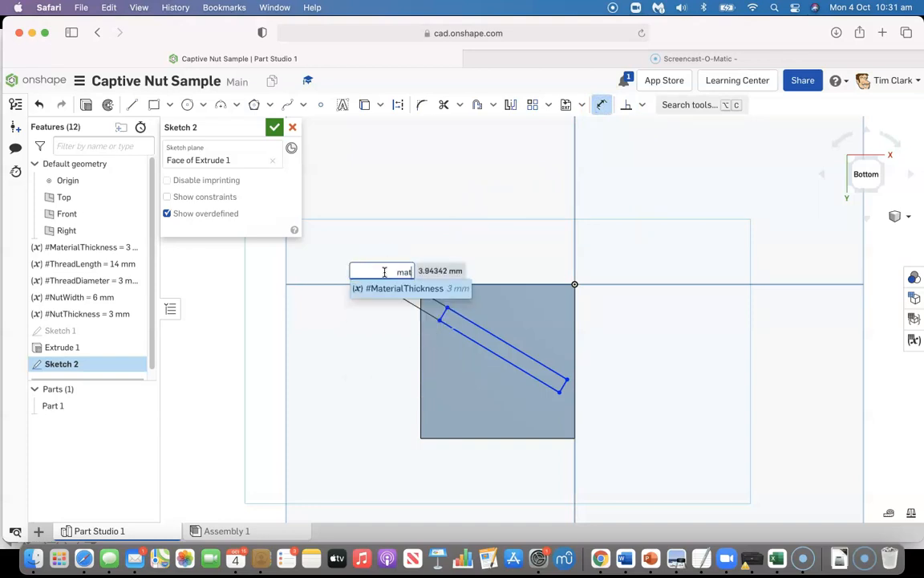
pyautogui.click(382, 288)
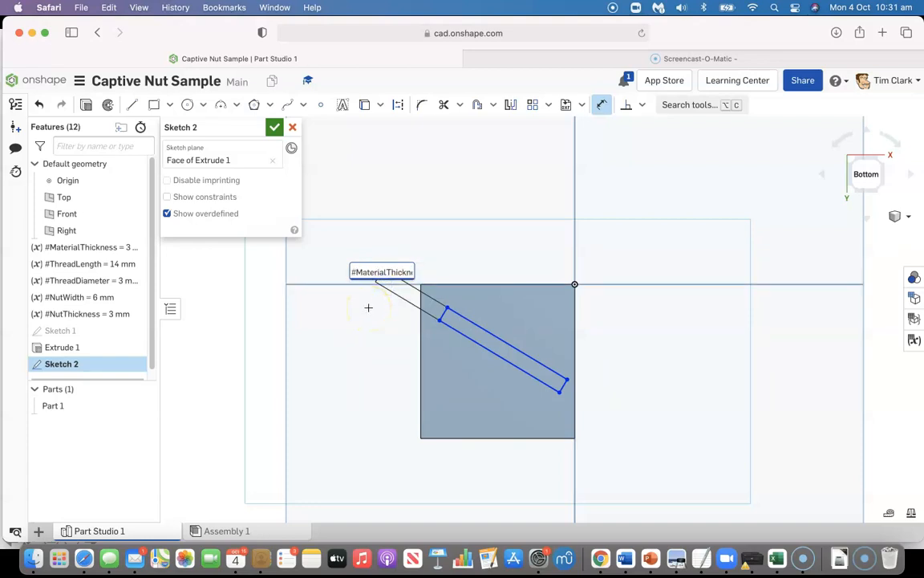
pyautogui.press('Return')
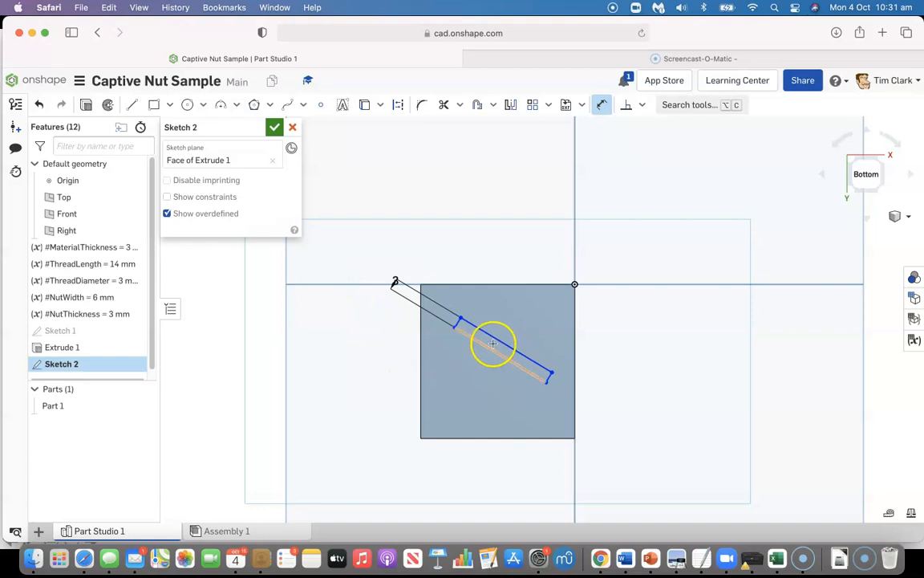
# Dimension the horizontal distance from the plate's left edge to the outline's leftmost corner as #MaterialThickness
pyautogui.click(421, 331)
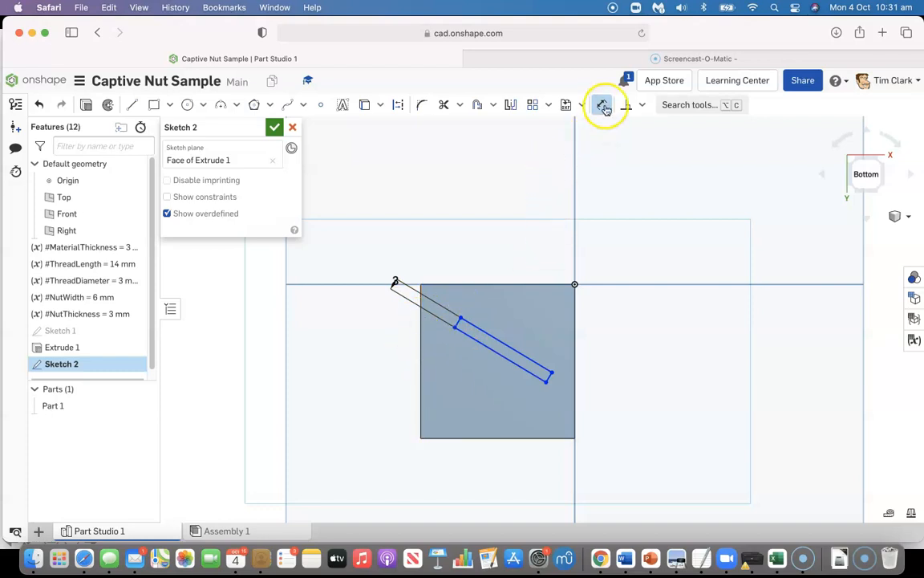
pyautogui.click(419, 322)
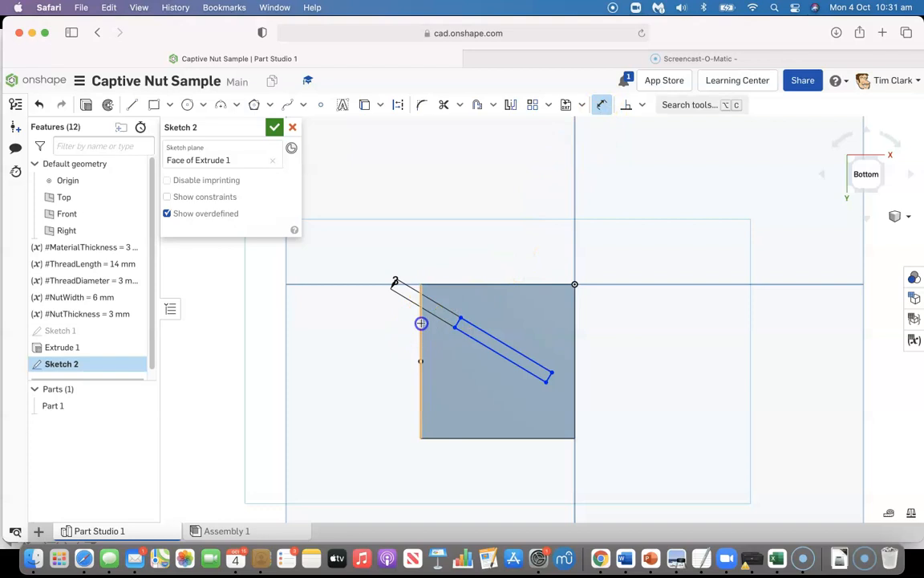
pyautogui.click(454, 329)
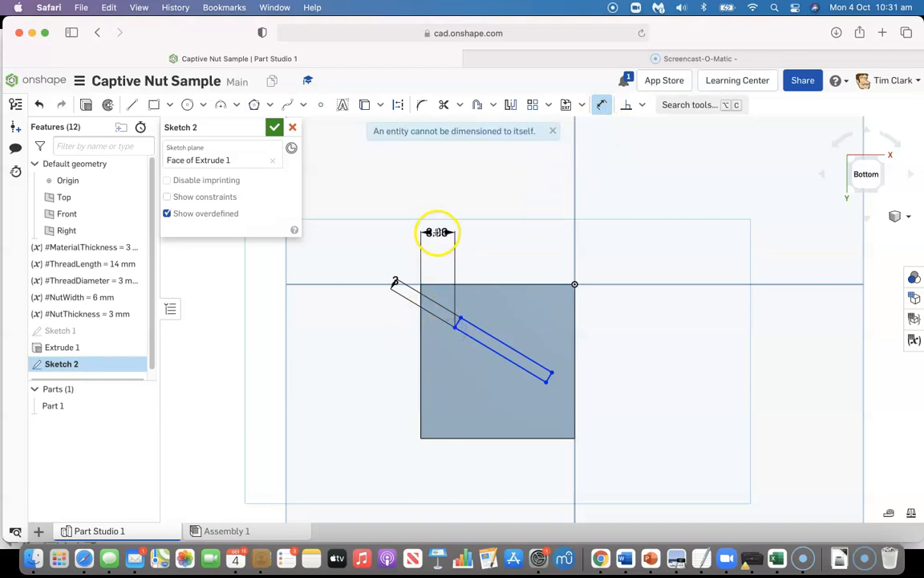
pyautogui.click(437, 233)
pyautogui.write('mat')
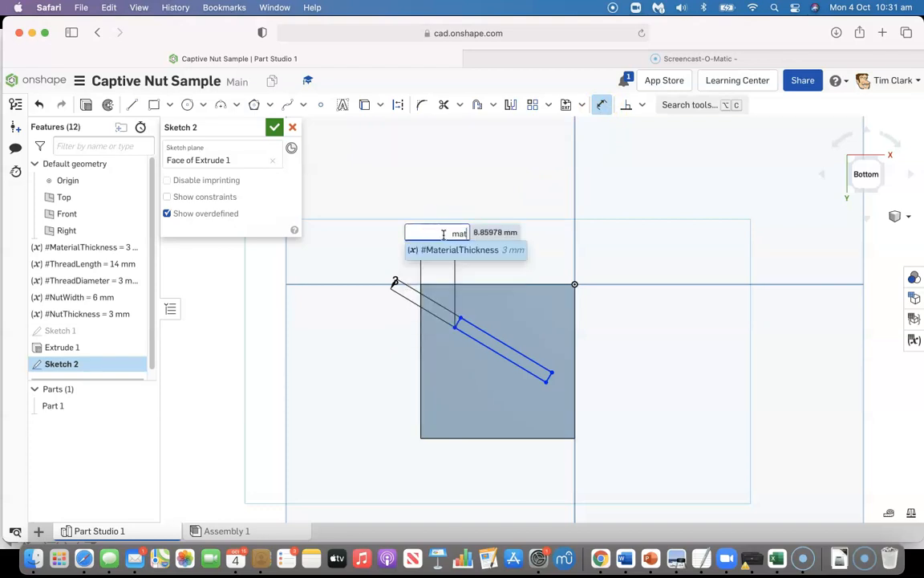
pyautogui.click(450, 248)
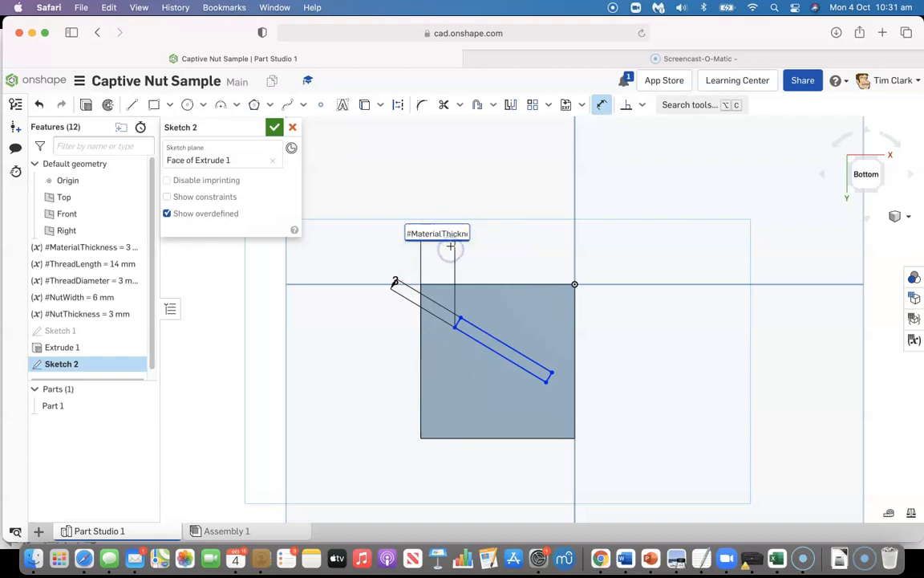
pyautogui.press('Return')
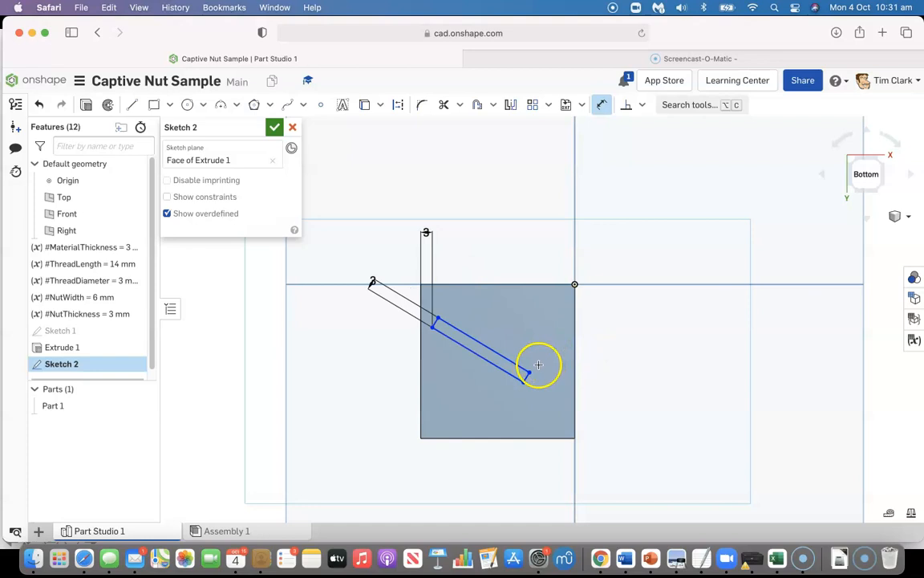
# Dimension the horizontal distance from the outline's rightmost corner to the plate's right edge as #MaterialThickness
pyautogui.click(532, 368)
pyautogui.click(551, 227)
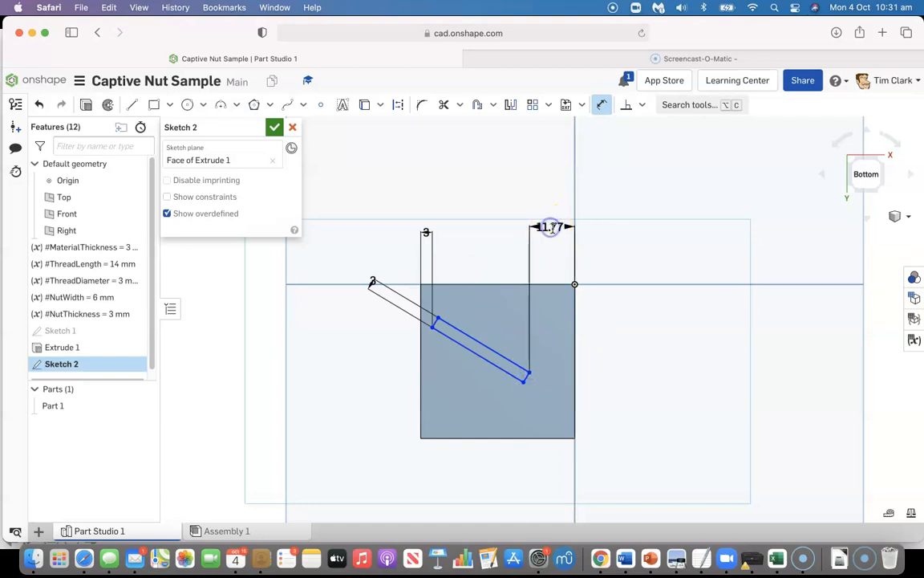
pyautogui.write('mat')
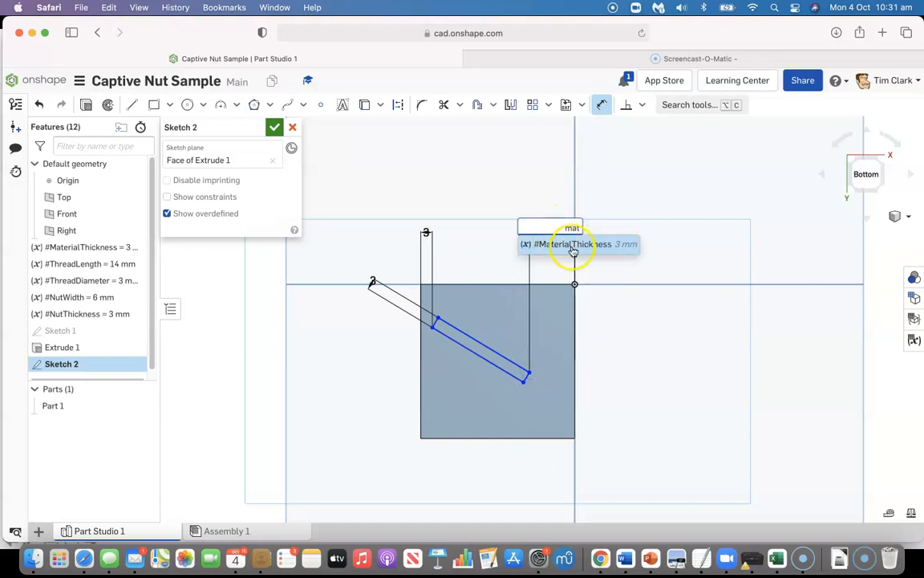
pyautogui.click(573, 247)
pyautogui.press('Return')
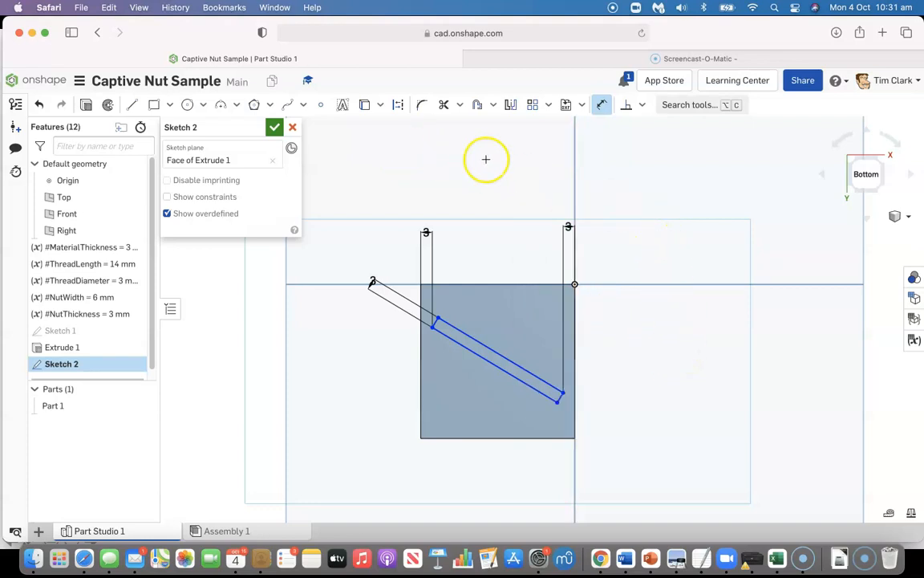
pyautogui.click(603, 105)
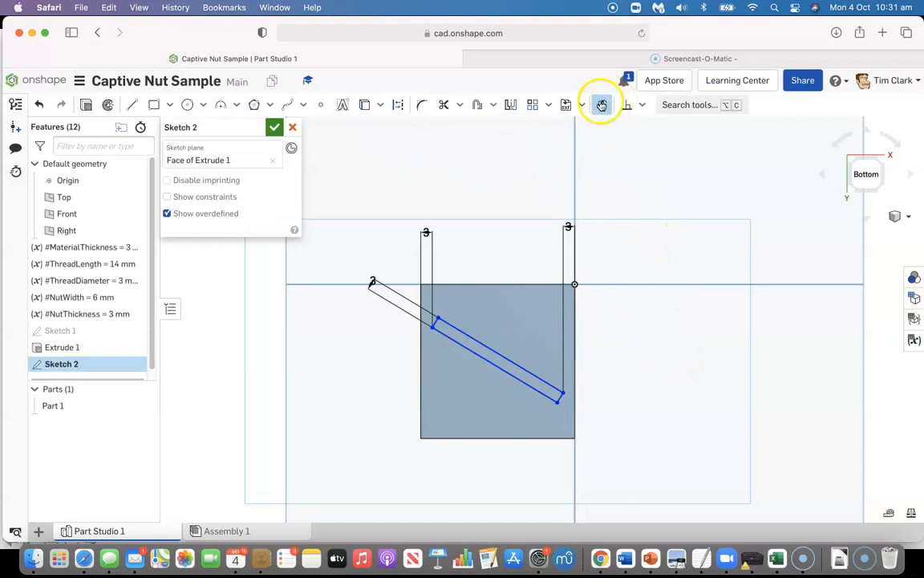
# Dimension the angle between the slanted outline's lower long edge and the plate's lower horizontal edge as 35° and finish the sketch
pyautogui.click(487, 359)
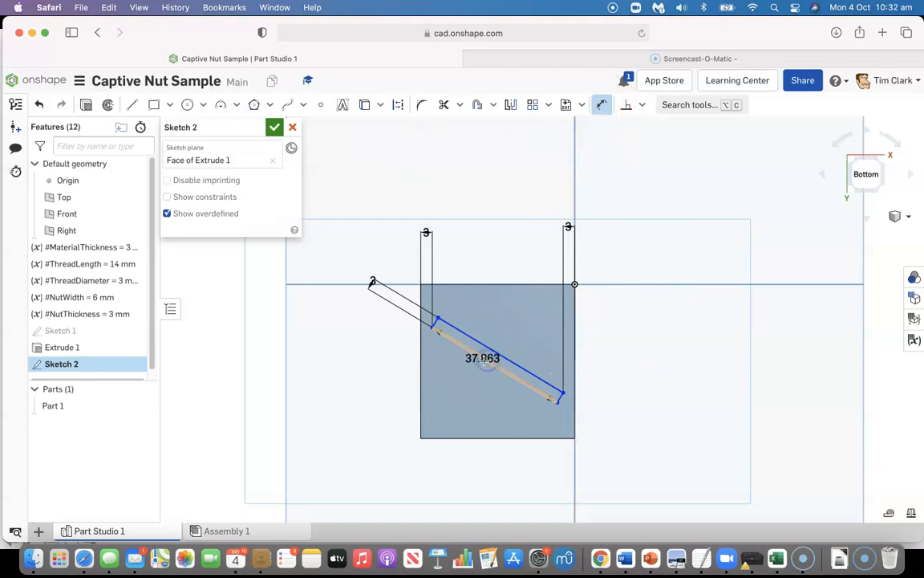
pyautogui.click(478, 438)
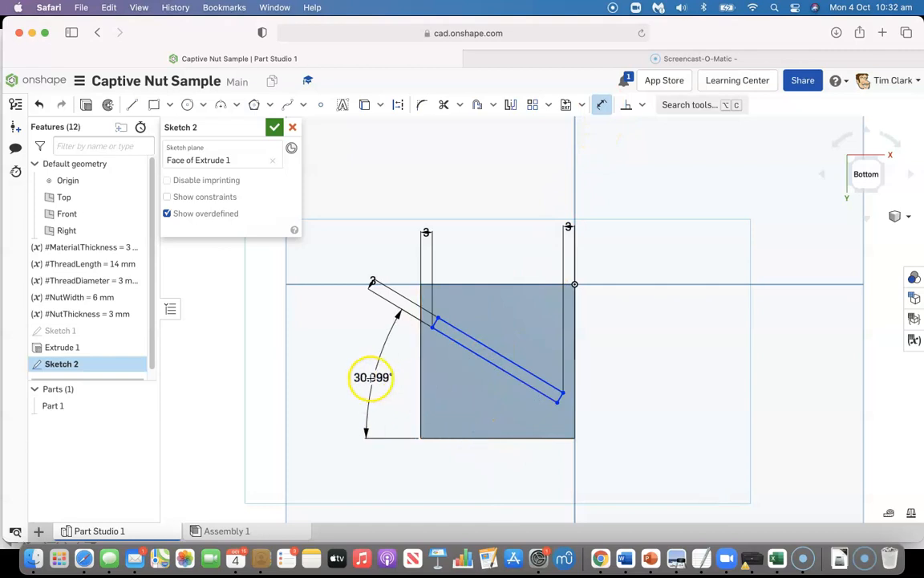
pyautogui.click(369, 378)
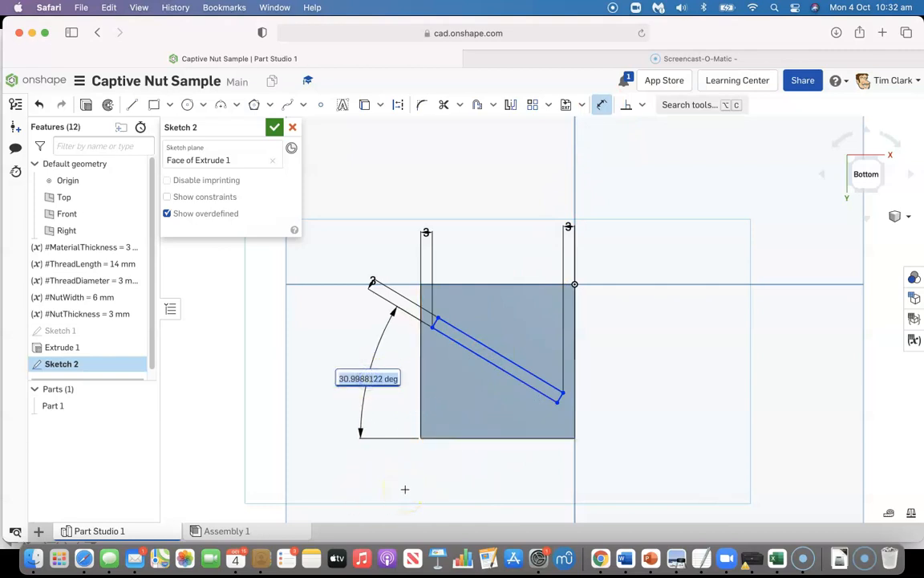
pyautogui.write('35')
pyautogui.press('Return')
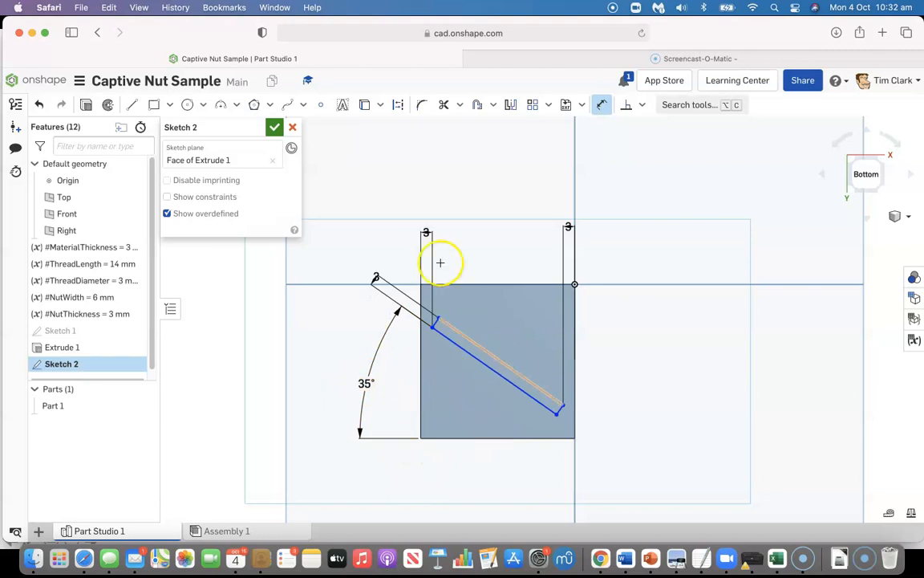
pyautogui.click(272, 127)
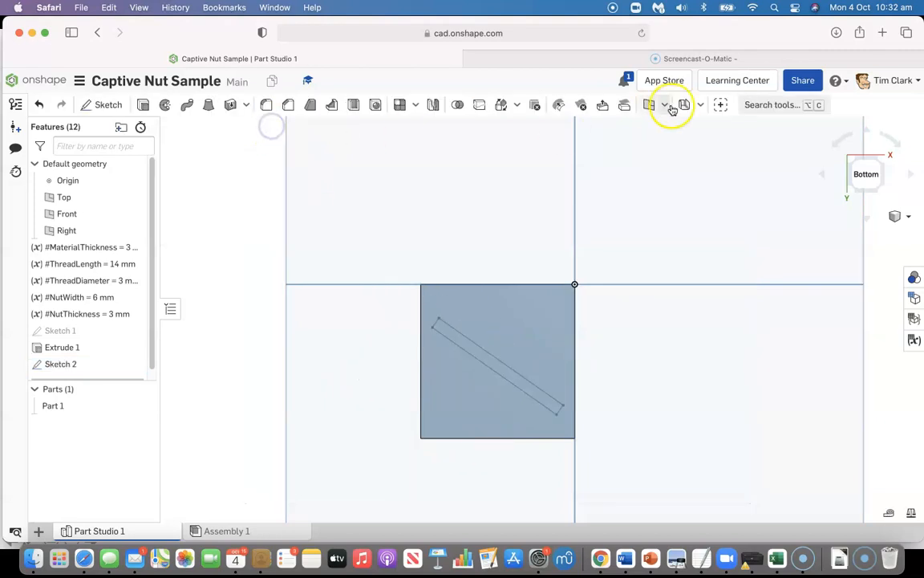
# Extrude the slanted outline from the plate's underside, with the direction flipped so it runs up through the plate
pyautogui.click(855, 158)
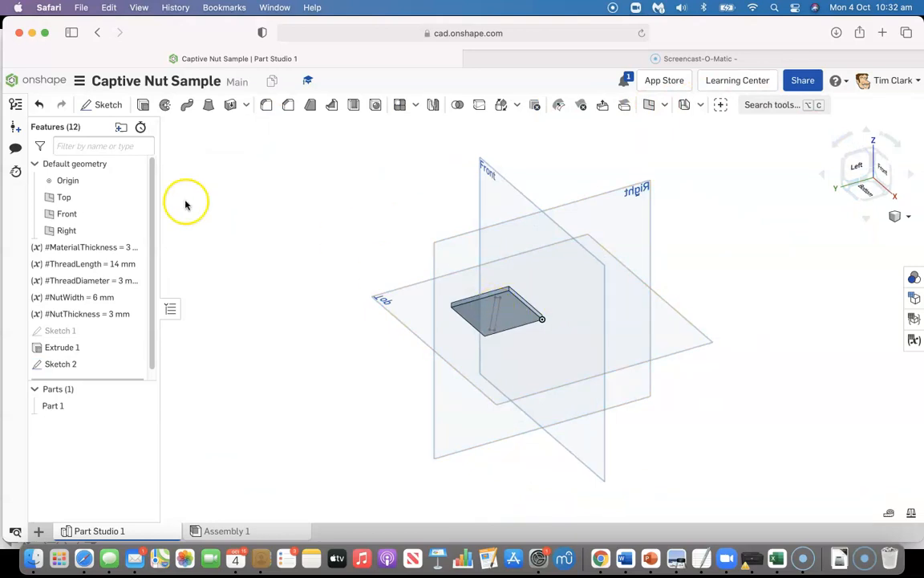
pyautogui.click(142, 104)
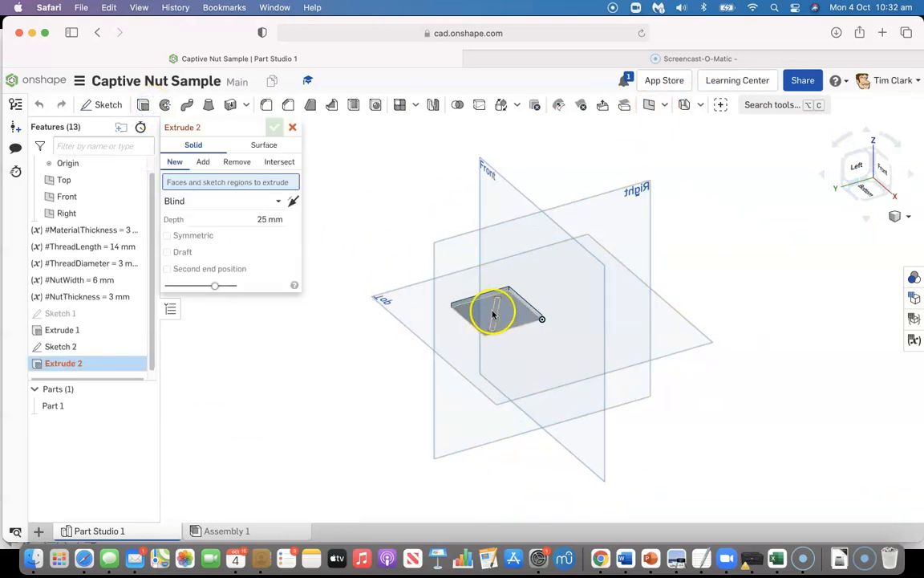
pyautogui.click(494, 312)
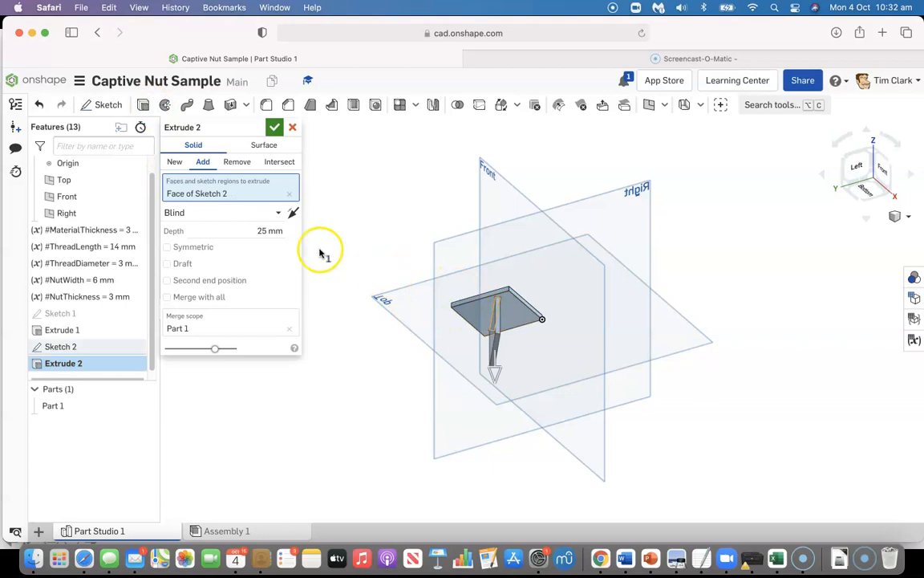
pyautogui.click(294, 212)
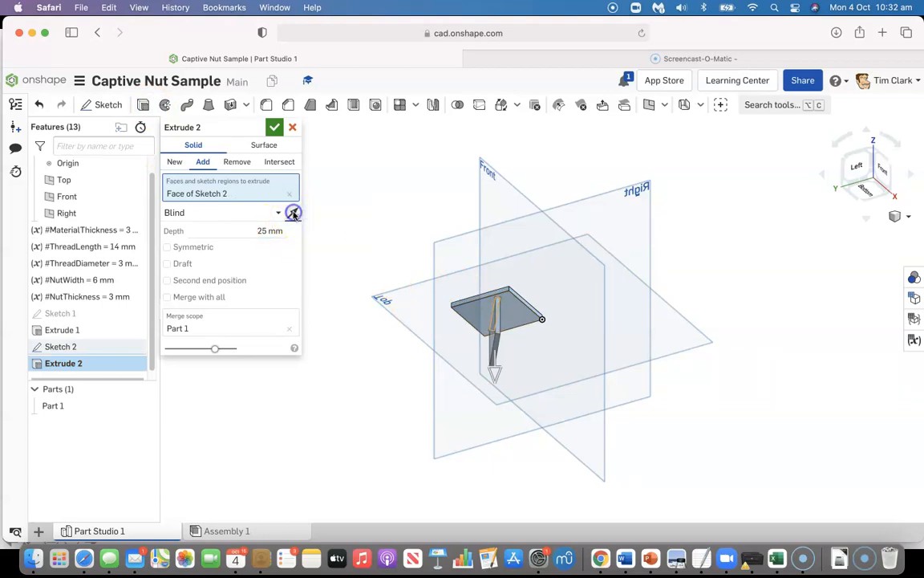
# Set the slanted outline's extrusion depth to 40mm+#MaterialThickness and accept the feature
pyautogui.click(244, 230)
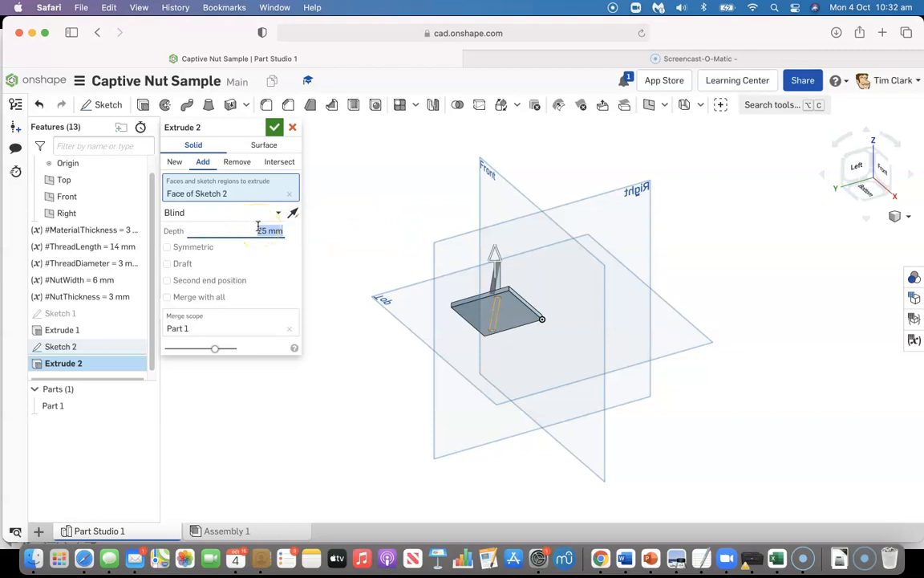
pyautogui.write('40mm')
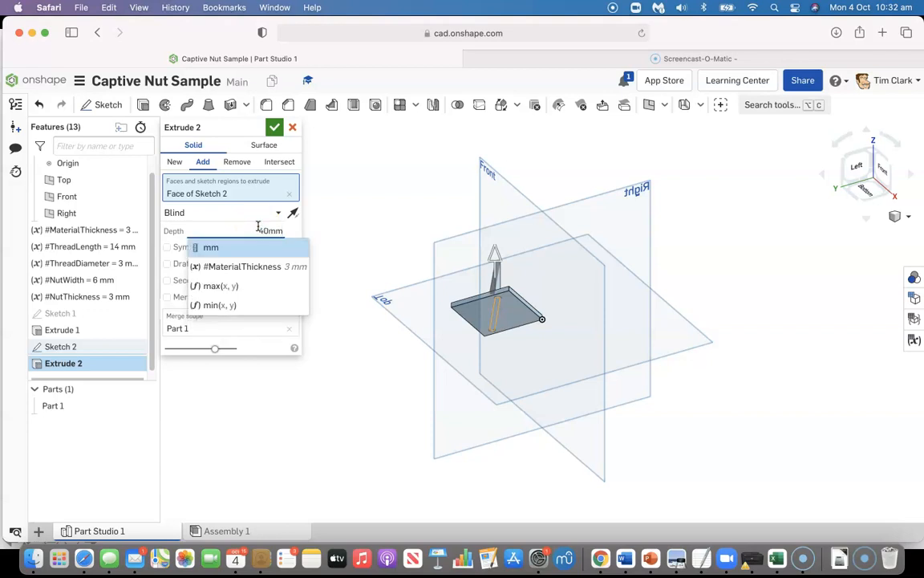
pyautogui.write('+')
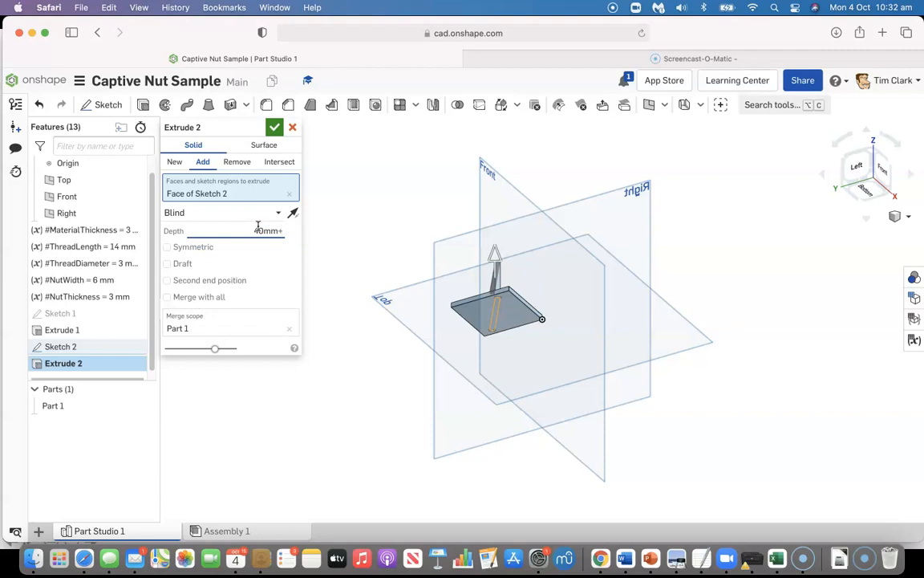
pyautogui.write('m')
pyautogui.click(254, 266)
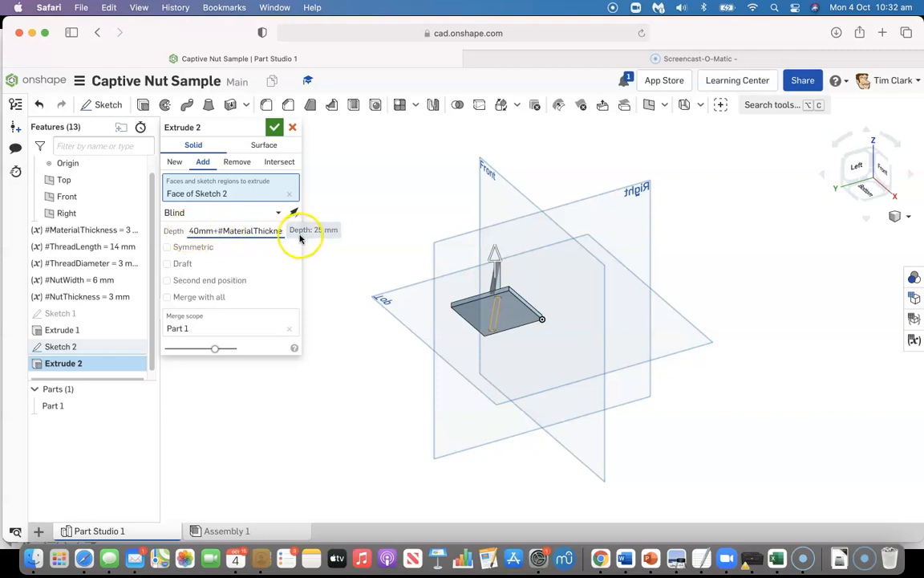
pyautogui.press('Return')
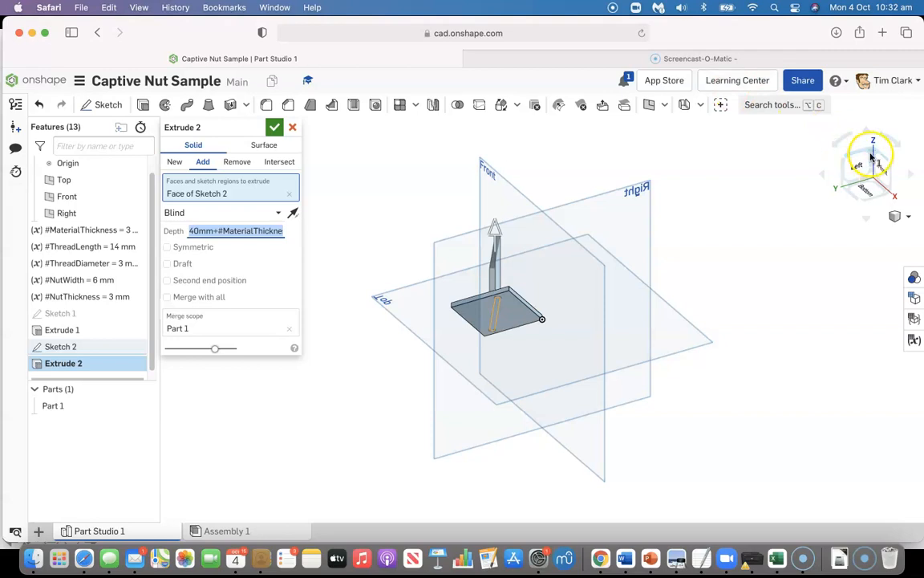
pyautogui.click(872, 156)
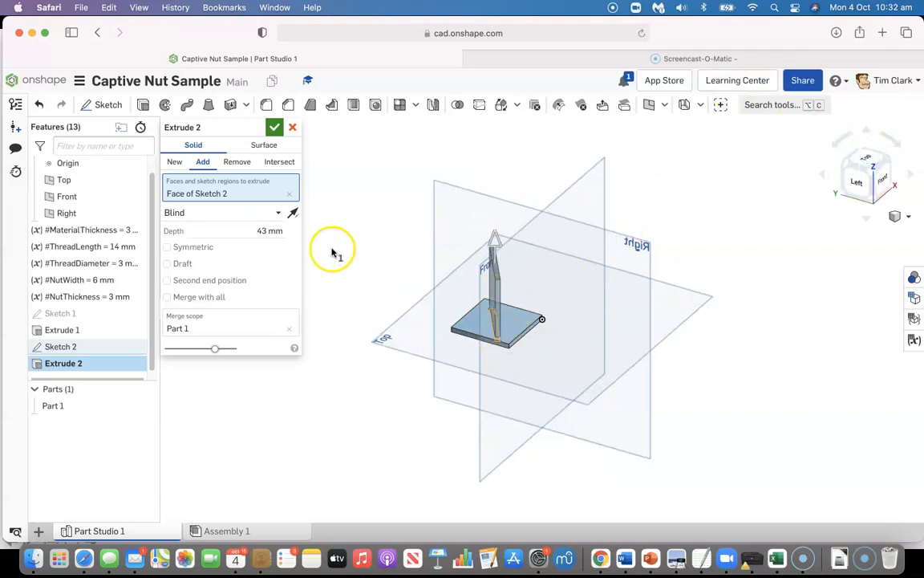
pyautogui.click(274, 129)
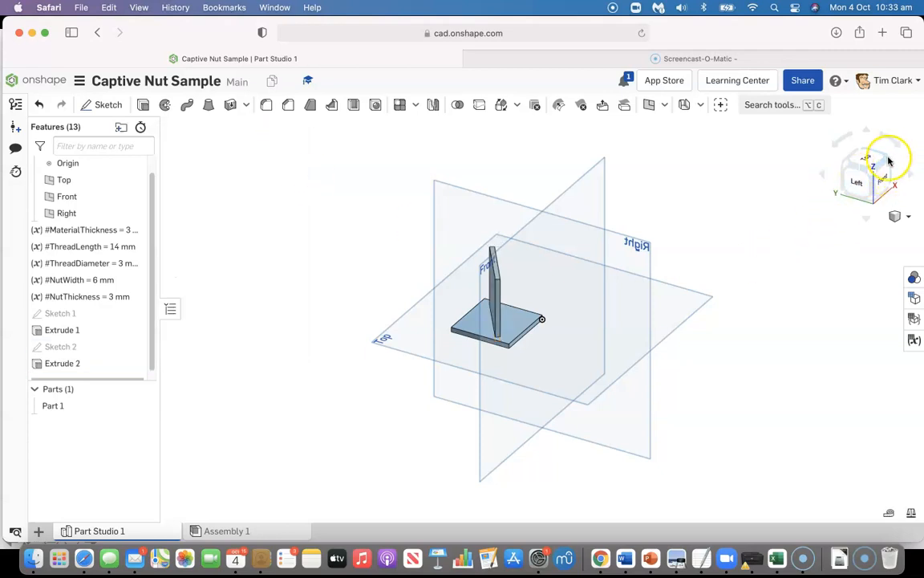
# Edit the upright panel's extrusion to use New instead of Add, making the panel a separate part
pyautogui.click(888, 159)
pyautogui.click(888, 161)
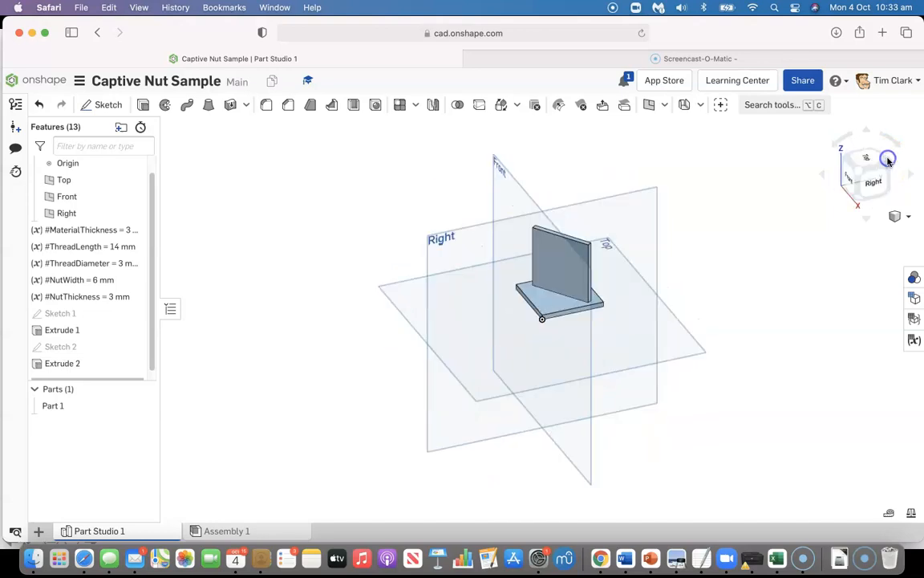
pyautogui.click(888, 160)
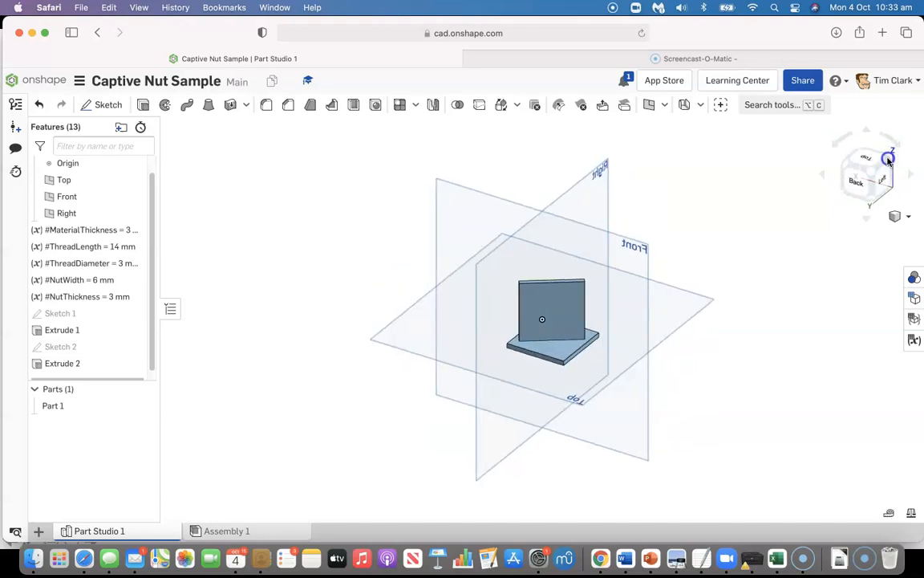
pyautogui.click(888, 160)
pyautogui.click(888, 160)
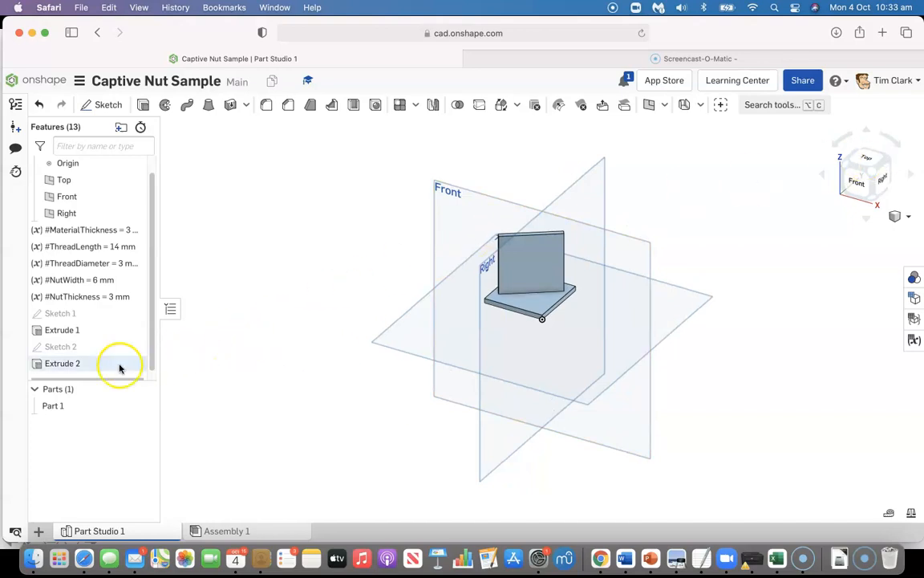
pyautogui.doubleClick(37, 365)
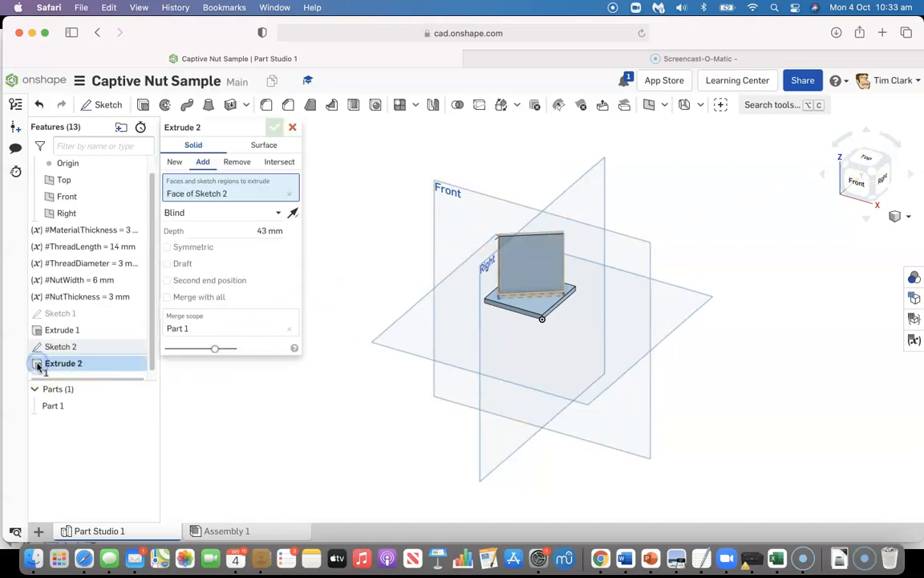
pyautogui.click(175, 163)
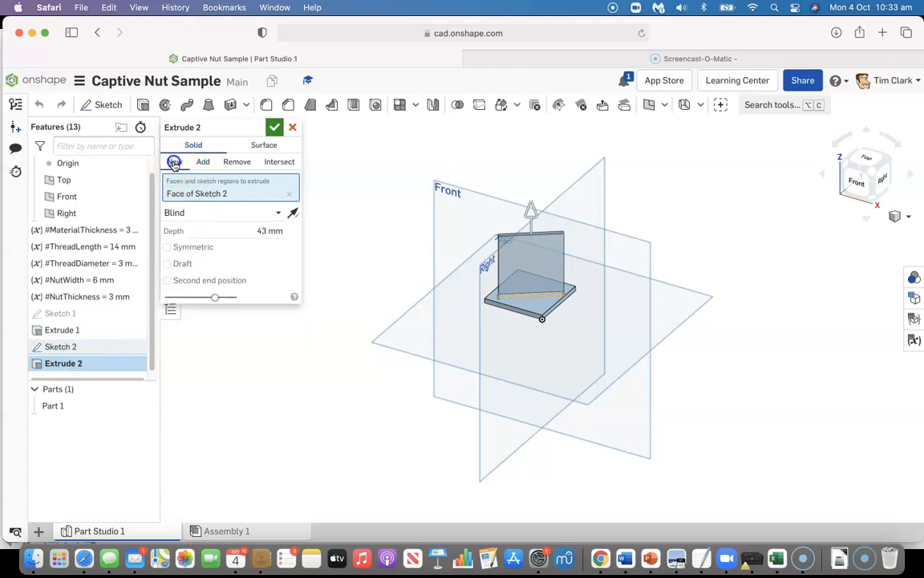
pyautogui.click(274, 127)
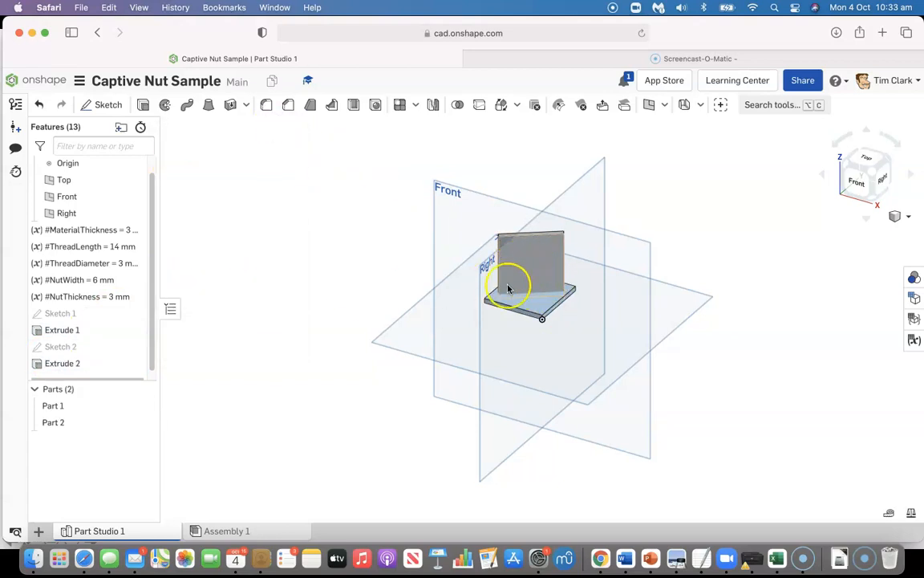
# Hide the base plate, Part 1, leaving the upright panel on display
pyautogui.moveTo(143, 405)
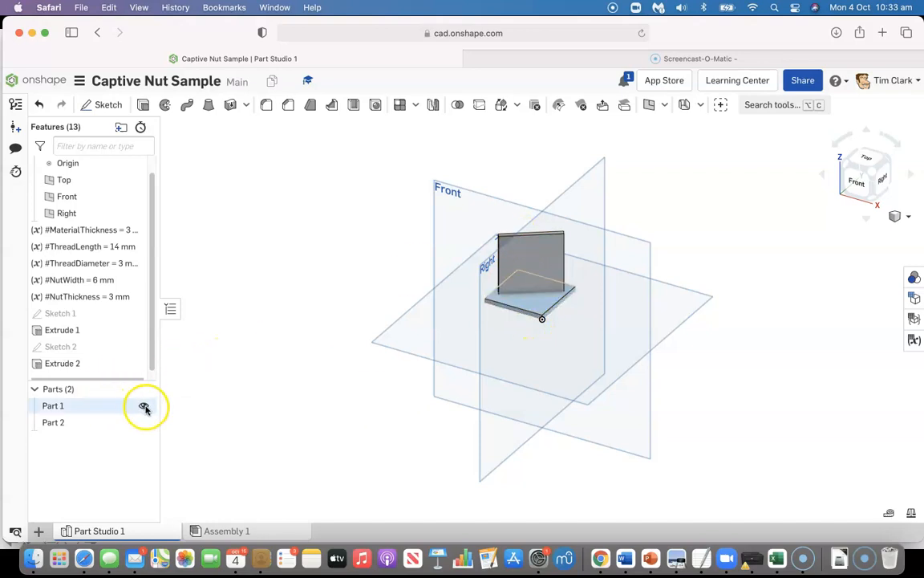
pyautogui.click(145, 406)
pyautogui.click(144, 406)
pyautogui.click(145, 406)
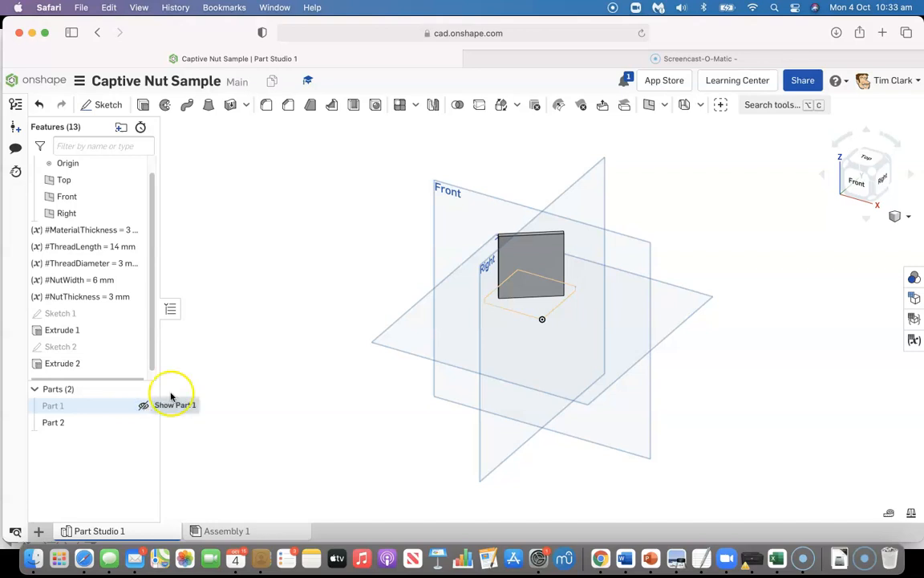
# In a new sketch on the upright panel's large front face, draw a rectangle about 20.3 by 4.1 mm resting on the bottom edge
pyautogui.click(95, 105)
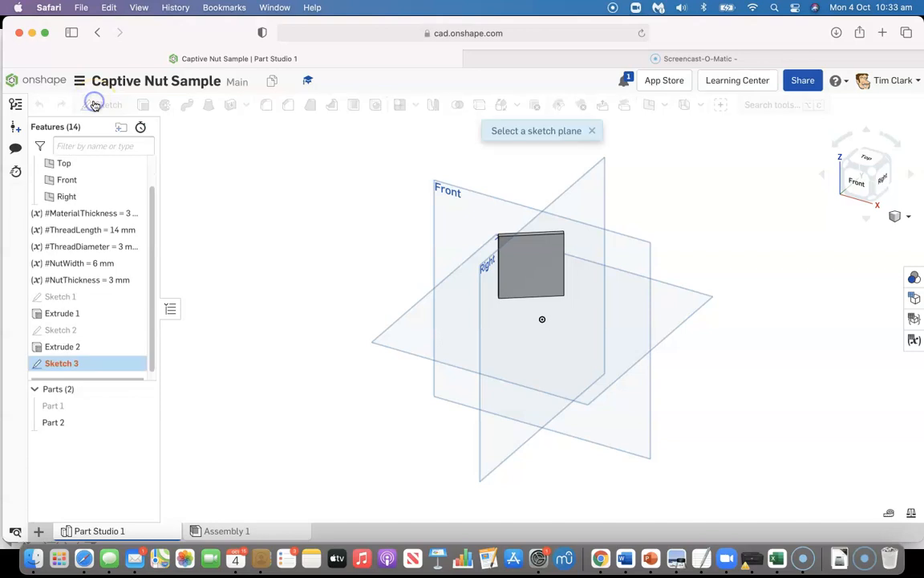
pyautogui.click(540, 269)
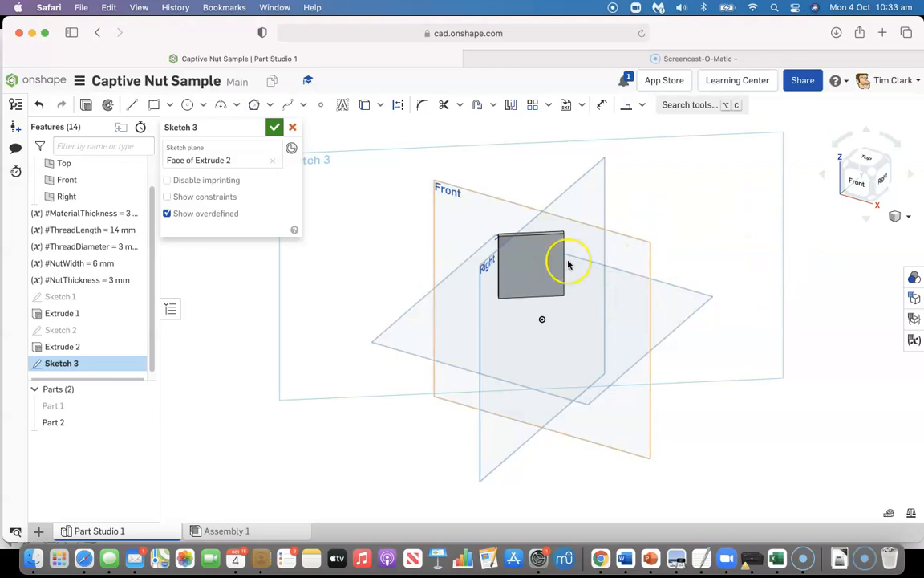
pyautogui.rightClick(544, 270)
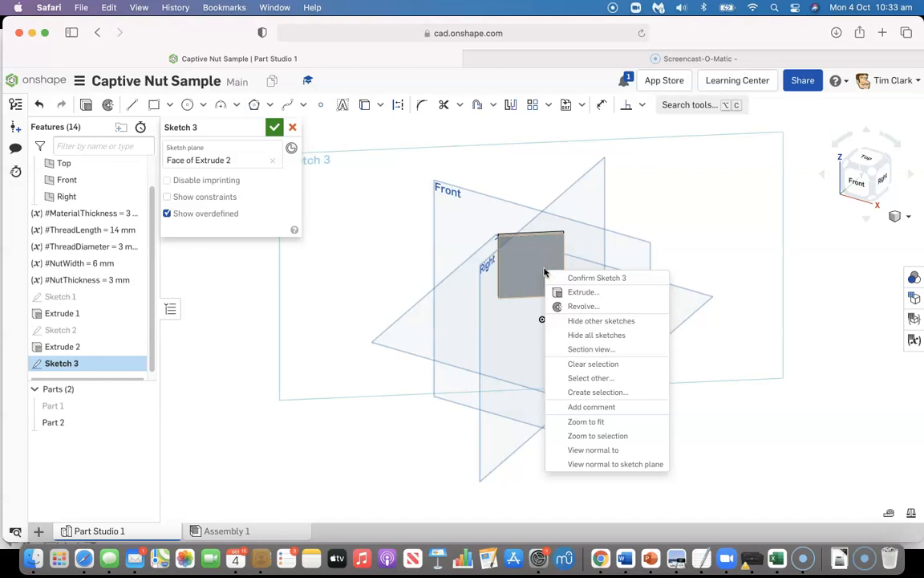
pyautogui.click(603, 451)
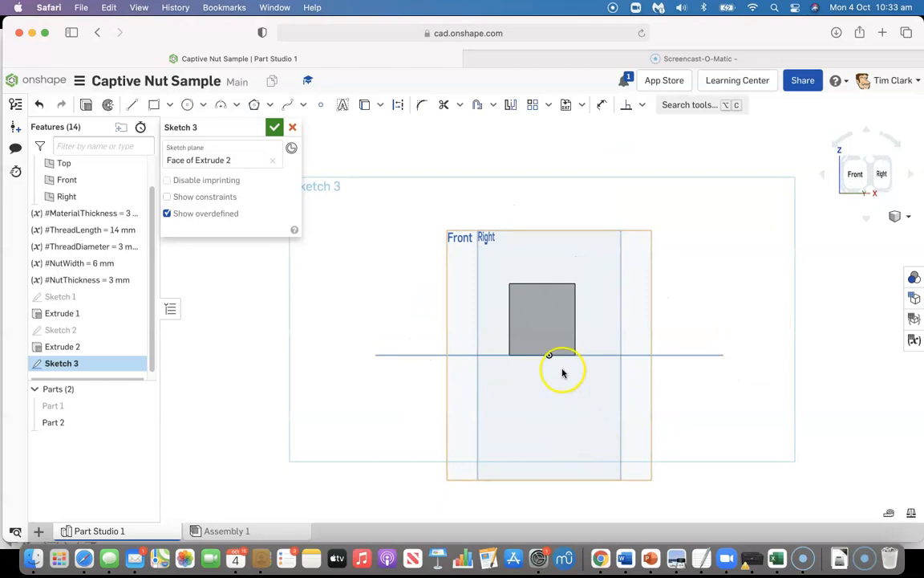
pyautogui.scroll(5, 549, 309)
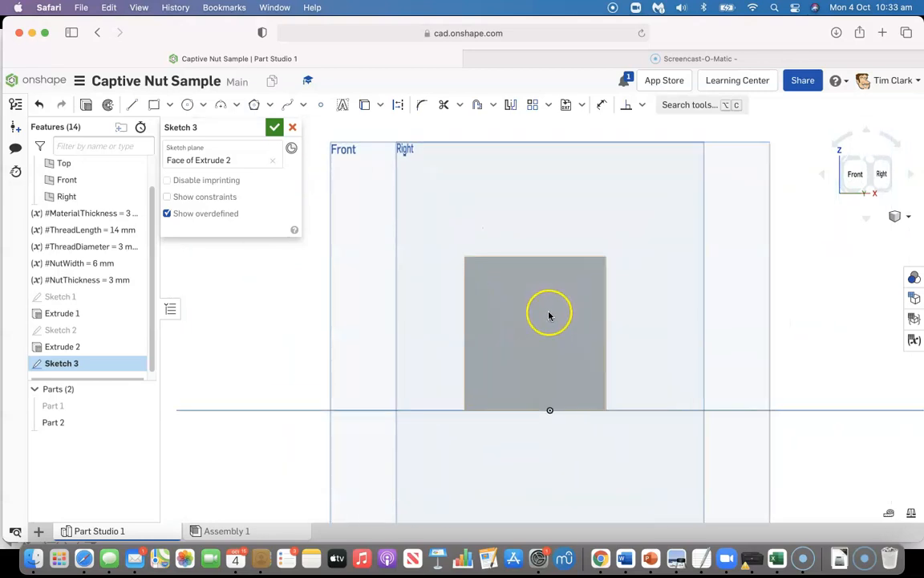
pyautogui.scroll(1, 548, 315)
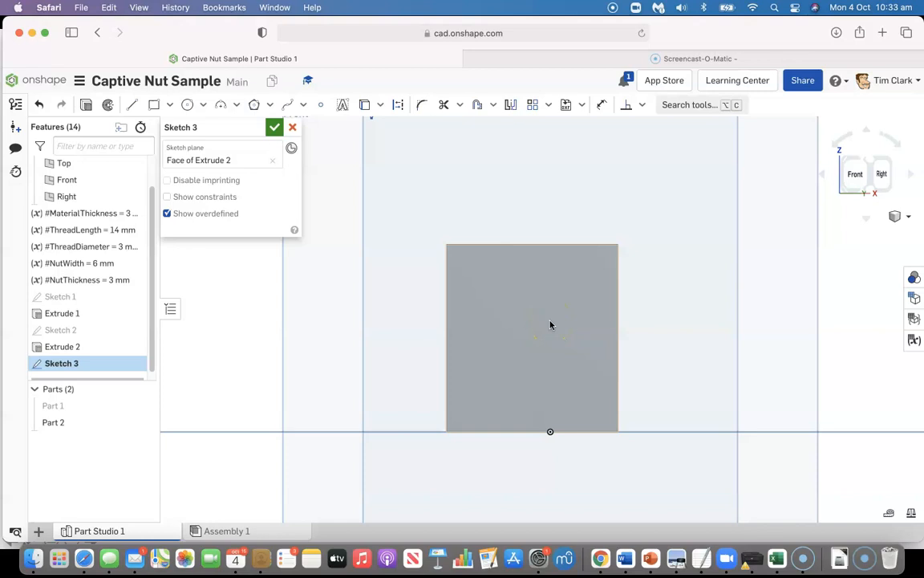
pyautogui.click(152, 105)
pyautogui.click(493, 415)
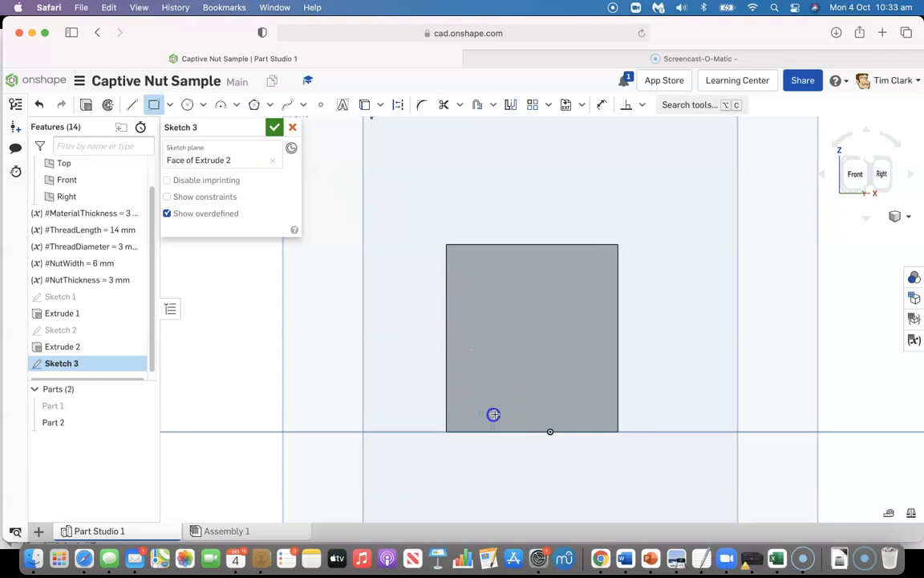
pyautogui.click(581, 434)
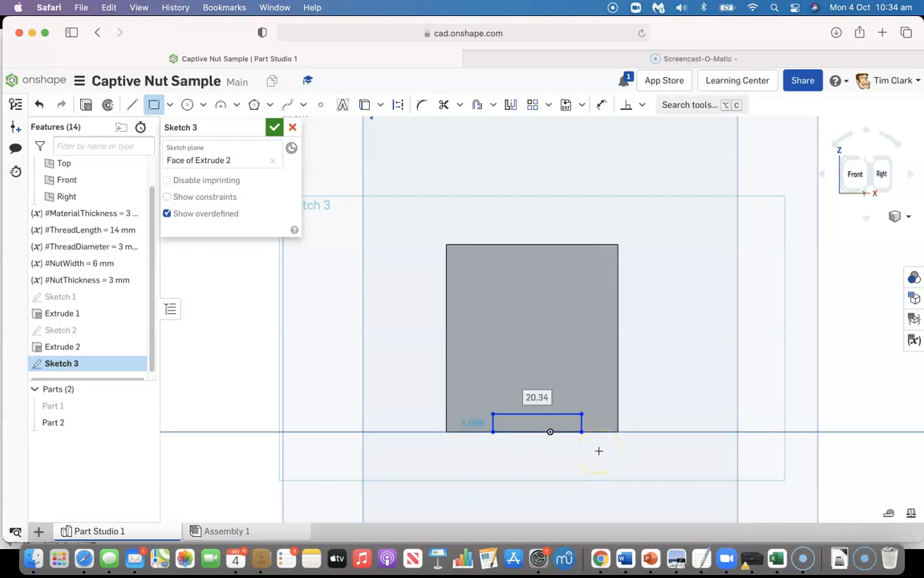
pyautogui.click(601, 105)
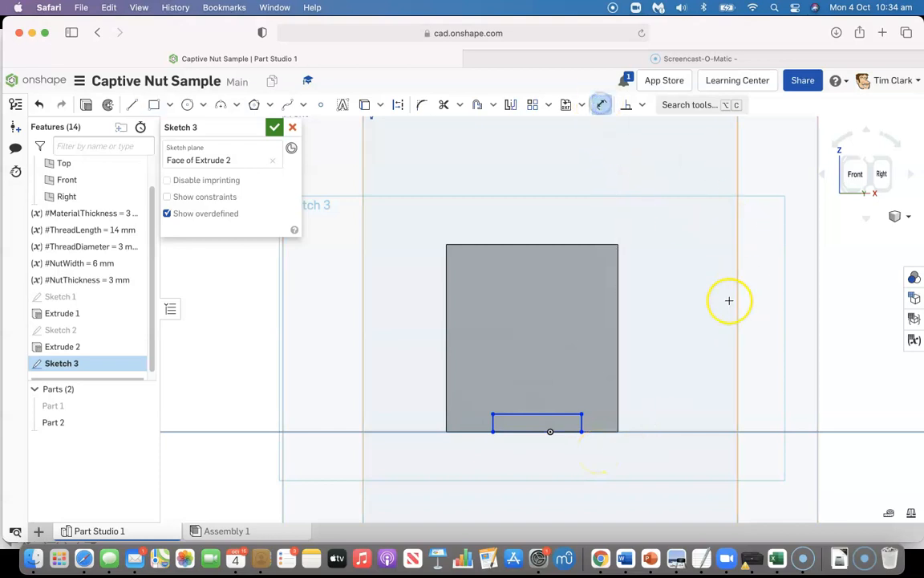
pyautogui.click(581, 422)
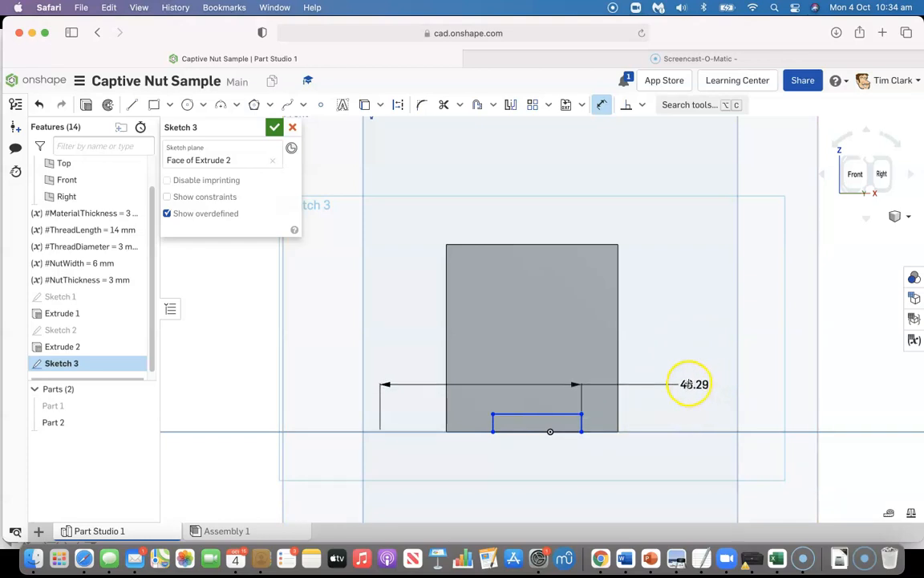
pyautogui.press('Escape')
pyautogui.click(600, 103)
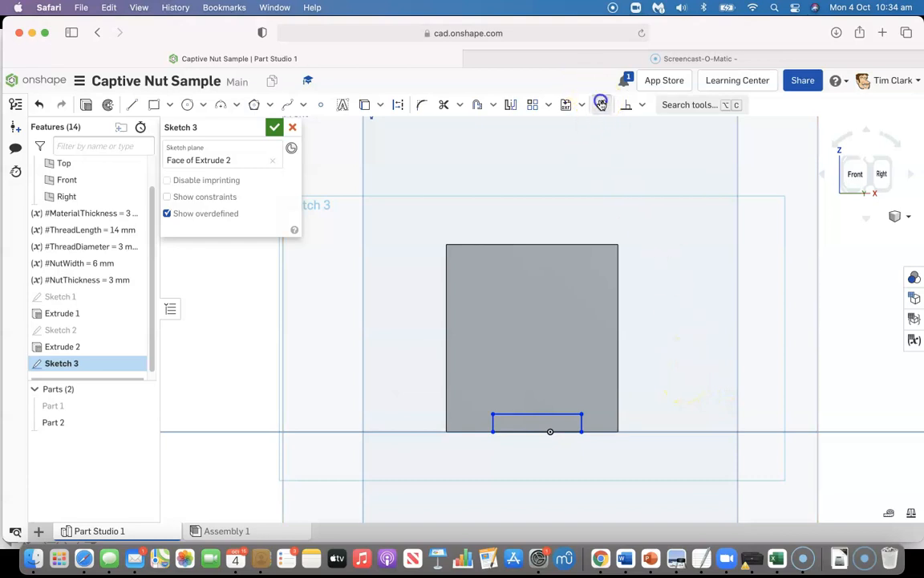
pyautogui.click(580, 424)
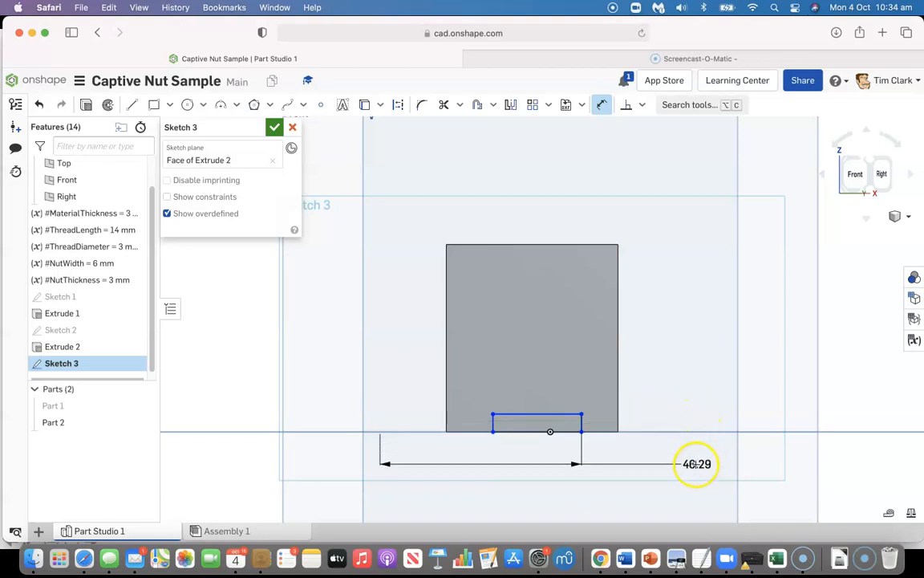
pyautogui.click(694, 446)
pyautogui.click(602, 104)
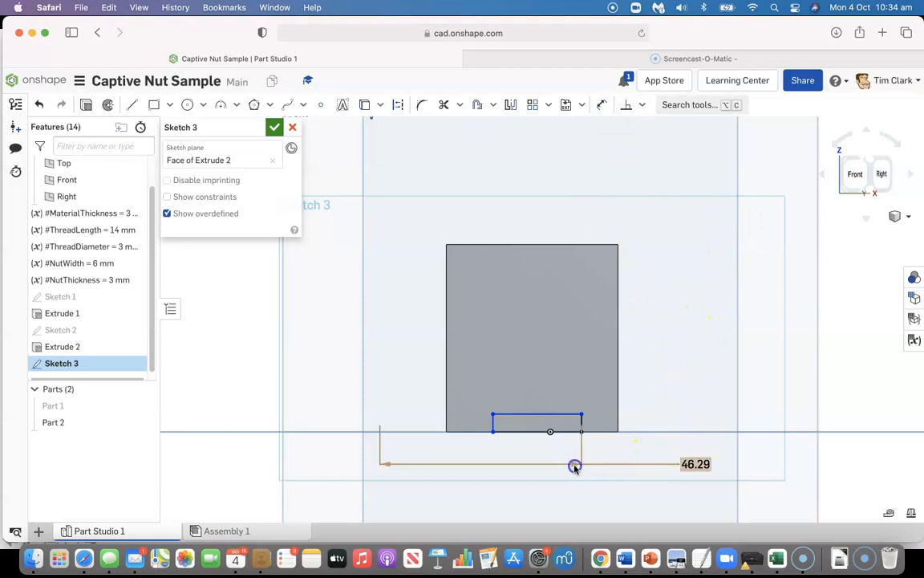
pyautogui.press('Escape')
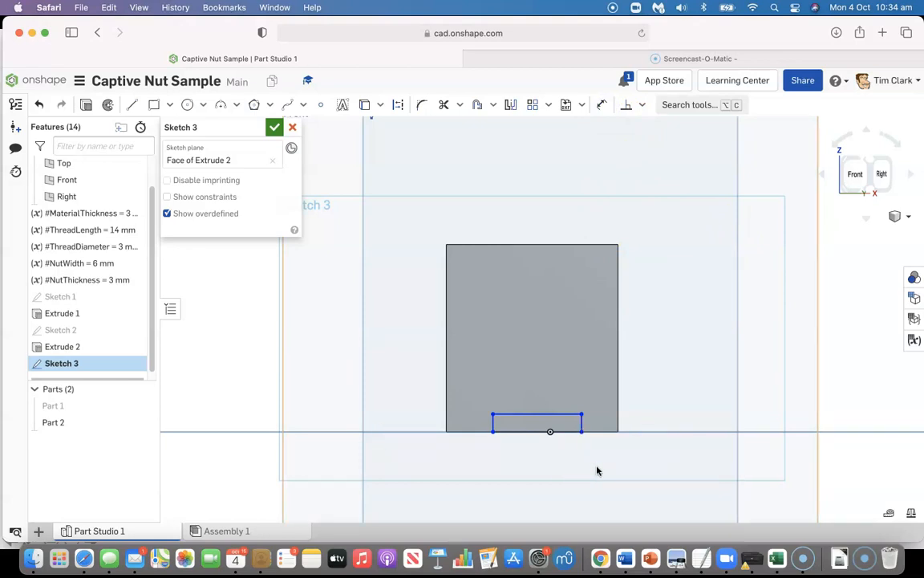
# Dimension the small rectangle's height at the panel's bottom edge and set it to #MaterialThickness
pyautogui.click(602, 104)
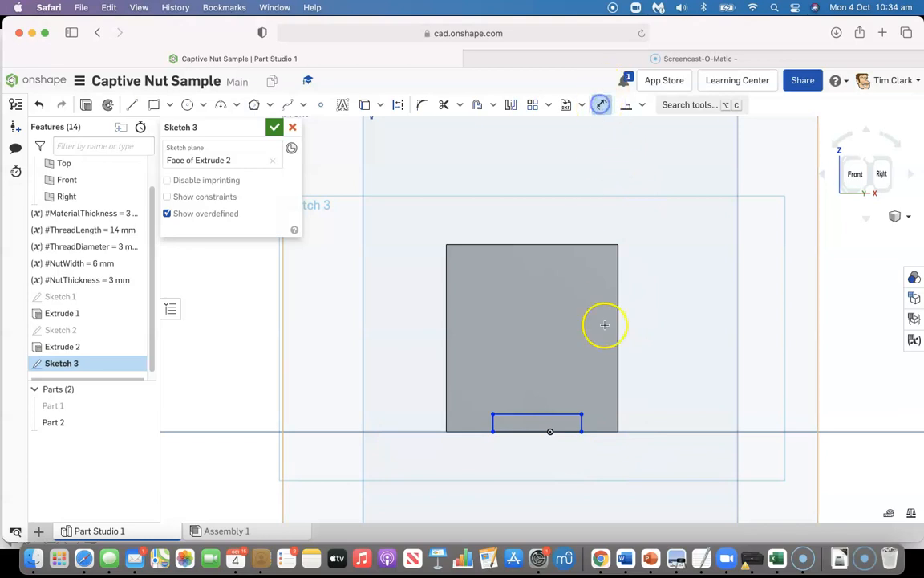
pyautogui.click(545, 414)
pyautogui.click(536, 432)
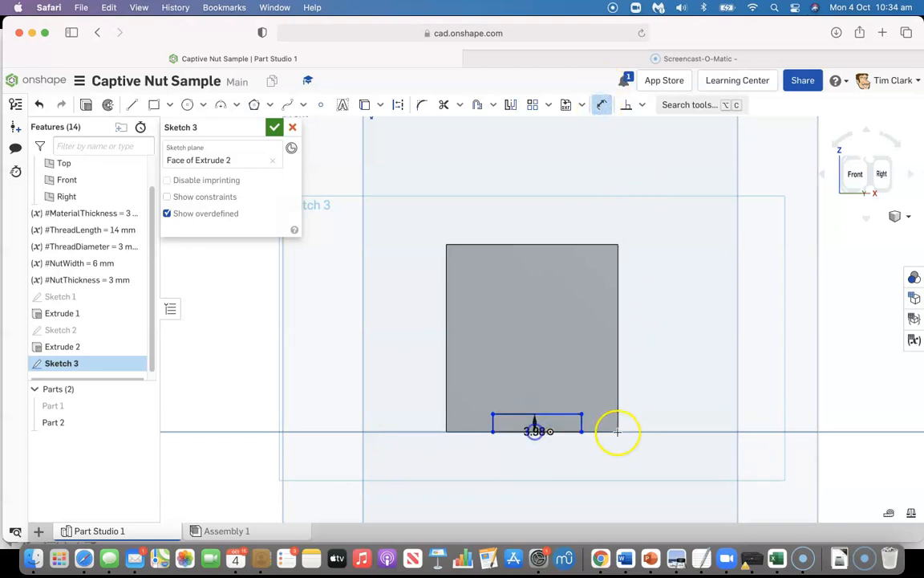
pyautogui.click(673, 425)
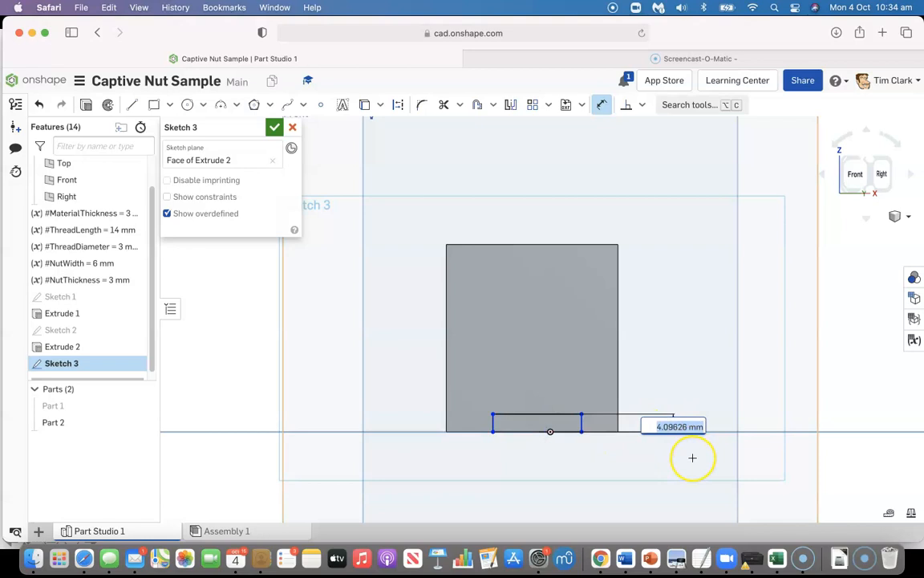
pyautogui.write('ma')
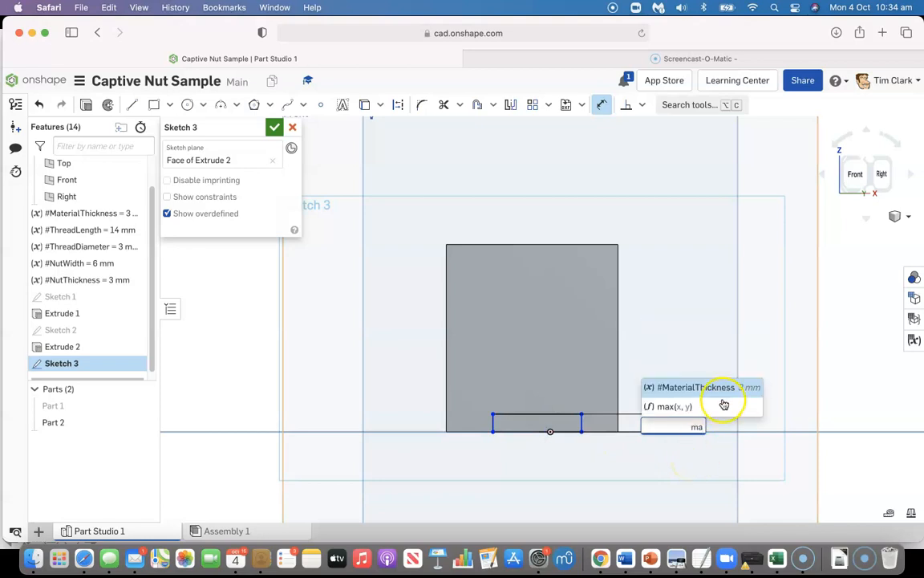
pyautogui.click(719, 388)
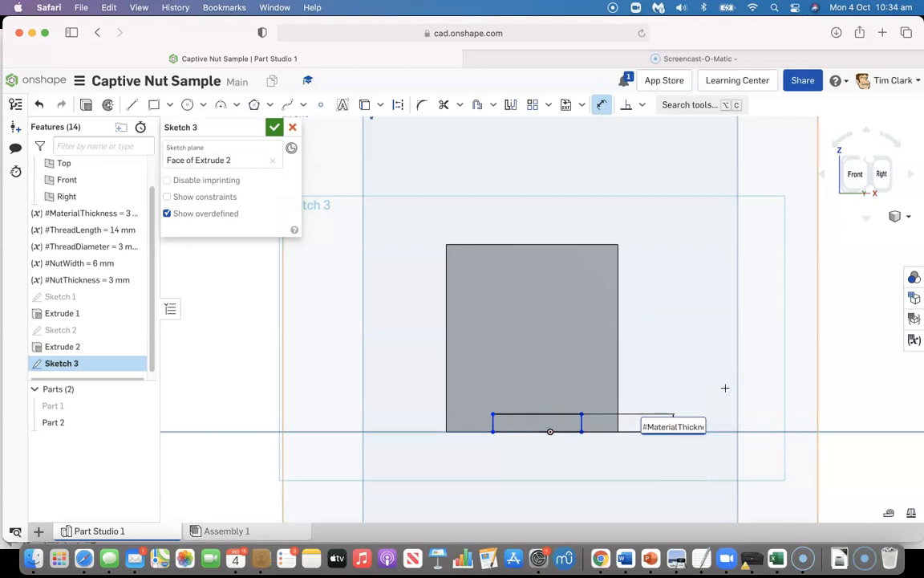
pyautogui.press('Return')
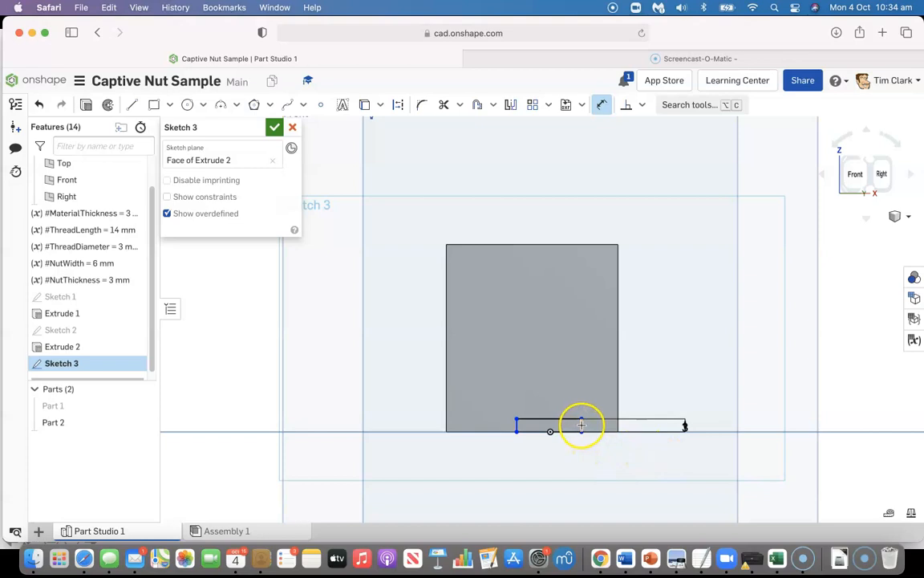
# Dimension the rectangle's right side 10 mm from the panel's right edge
pyautogui.moveTo(583, 429)
pyautogui.mouseDown()
pyautogui.moveTo(636, 430)
pyautogui.moveTo(624, 405)
pyautogui.mouseUp()
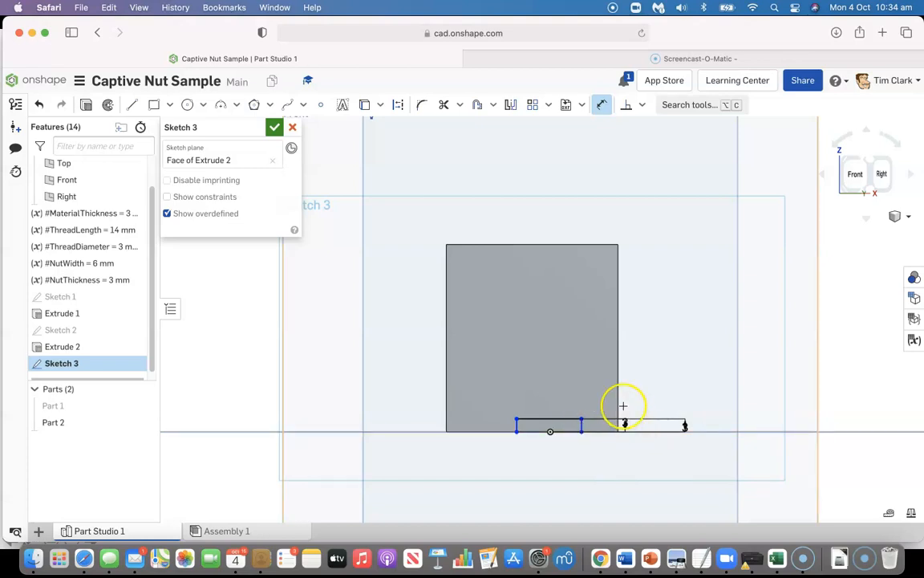
pyautogui.click(619, 400)
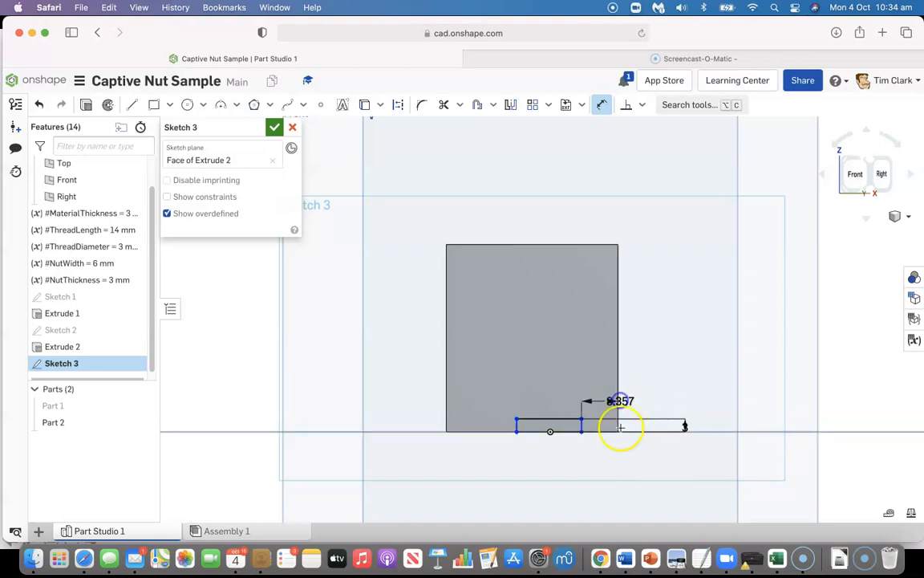
pyautogui.click(603, 469)
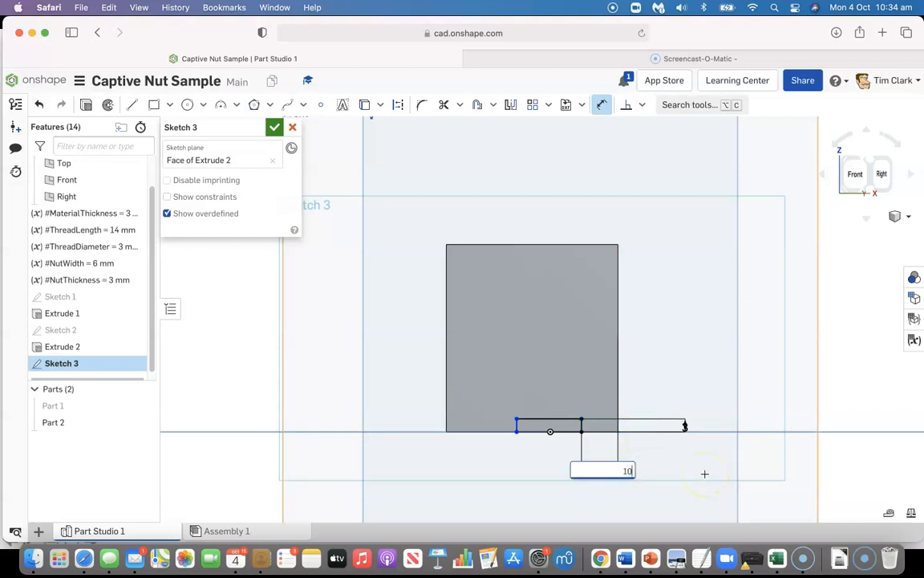
pyautogui.press('Return')
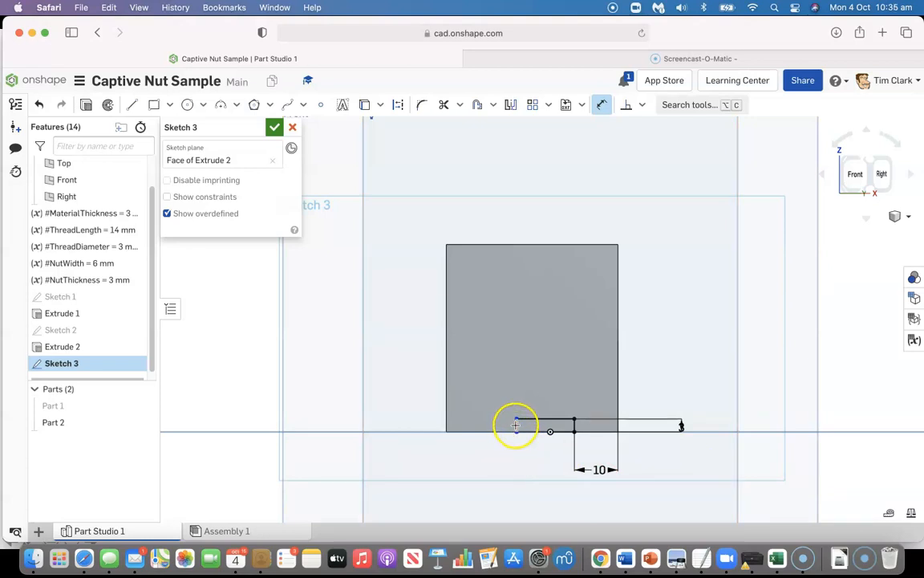
# Dimension the rectangle's left side 10 mm from the panel's left edge and accept the sketch
pyautogui.click(516, 425)
pyautogui.click(446, 402)
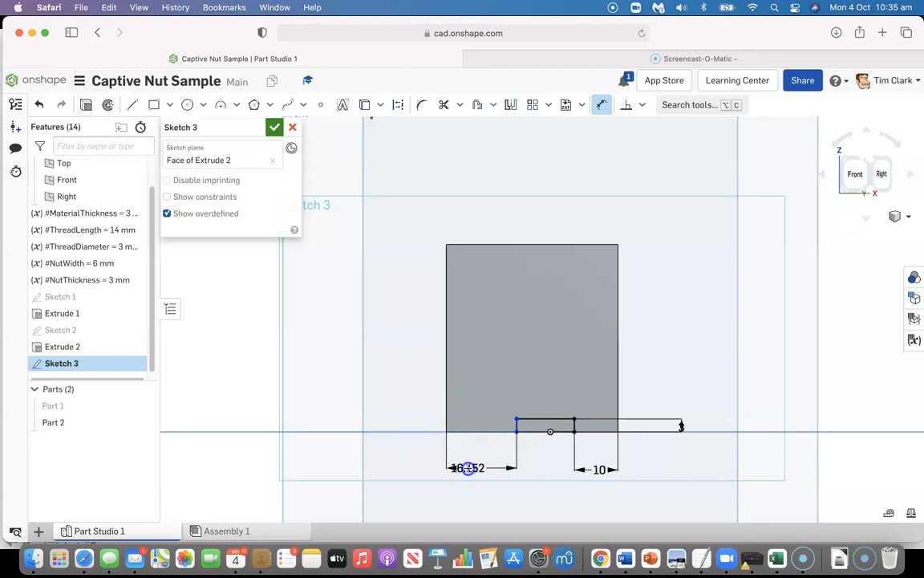
pyautogui.click(468, 468)
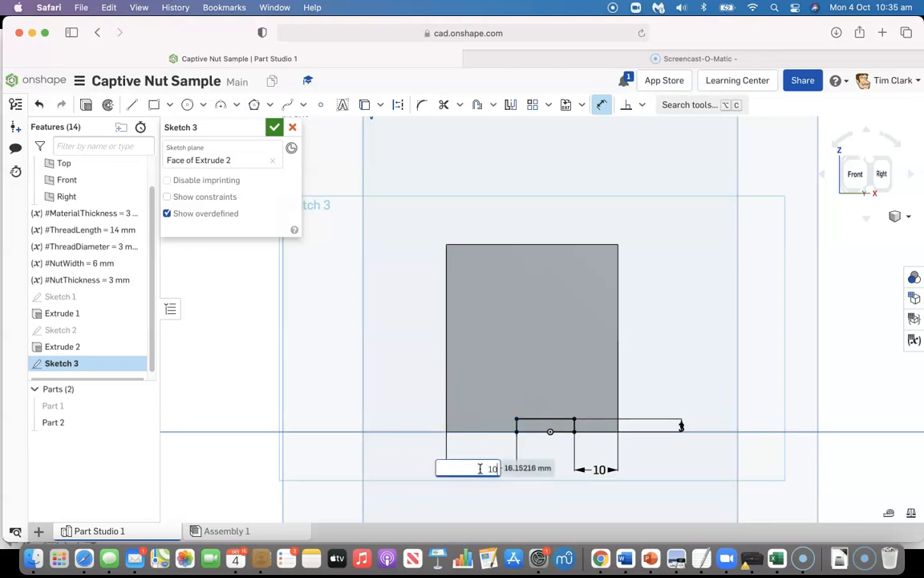
pyautogui.write('10')
pyautogui.press('Return')
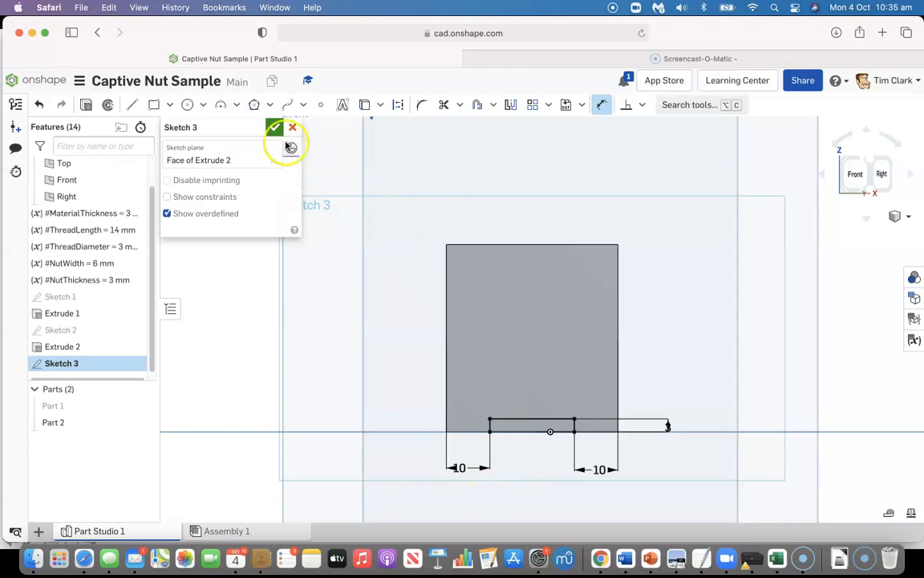
pyautogui.click(277, 128)
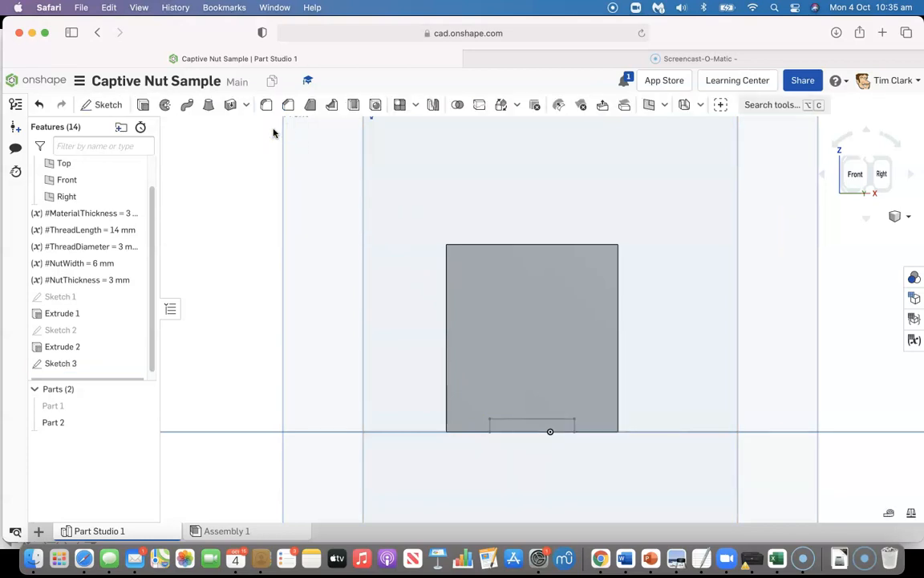
# Extrude the rectangle as a 25 mm blind Remove cut through the upright panel, forming a tab at each bottom corner
pyautogui.click(142, 105)
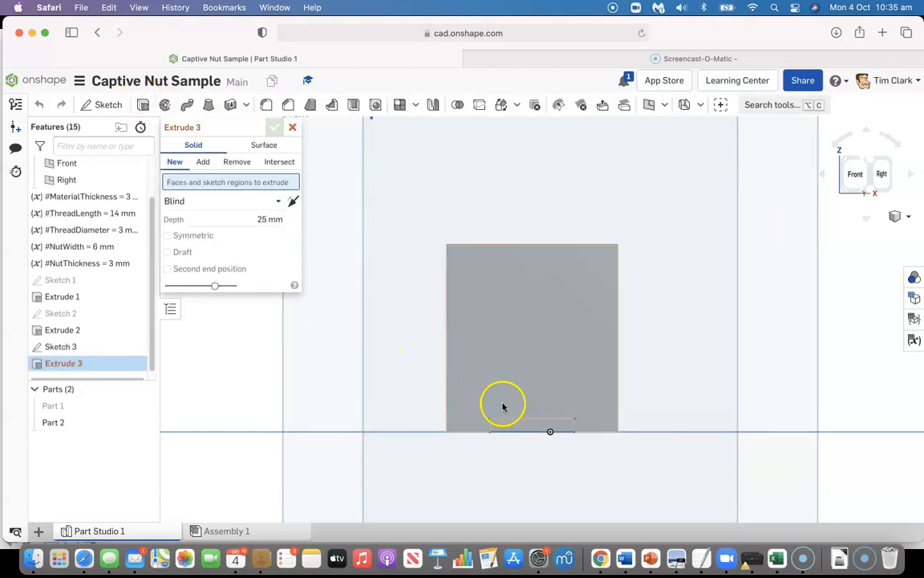
pyautogui.click(514, 424)
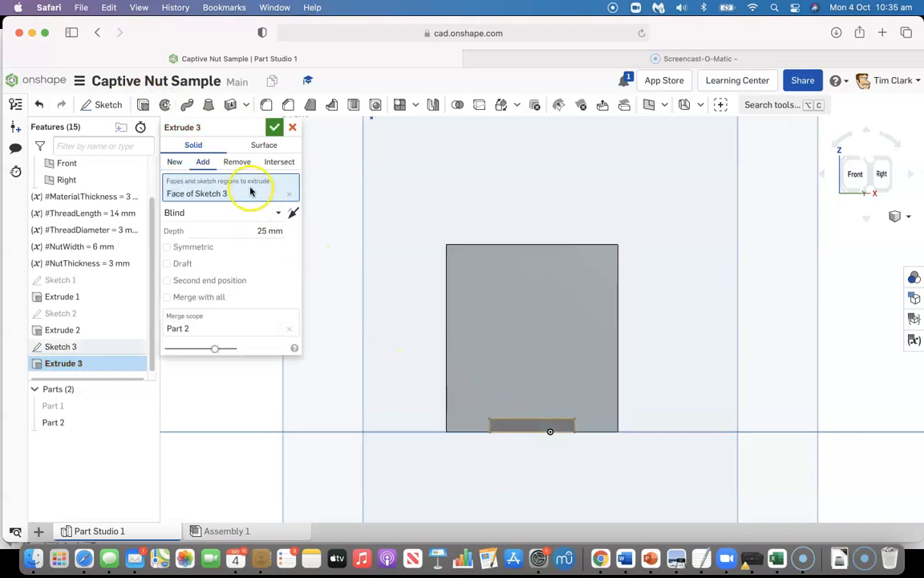
pyautogui.click(243, 163)
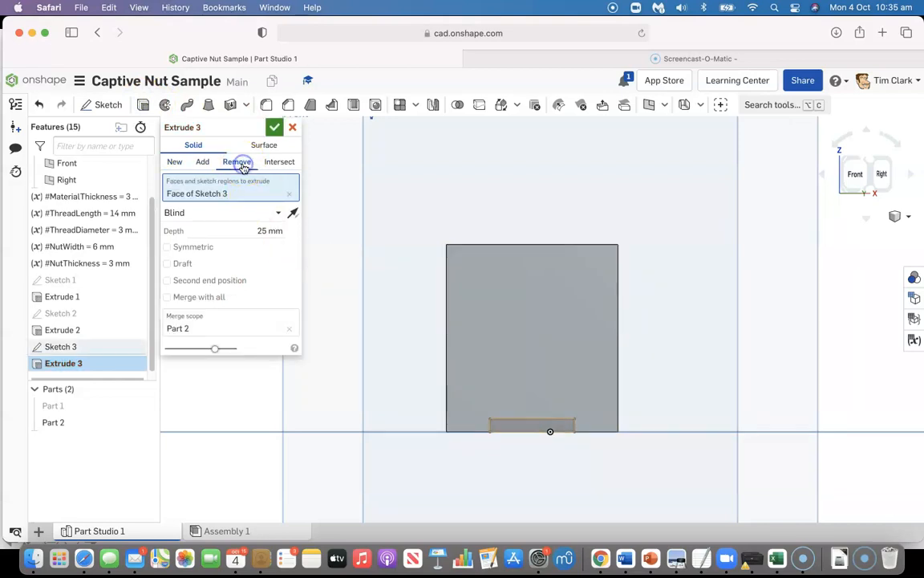
pyautogui.click(271, 127)
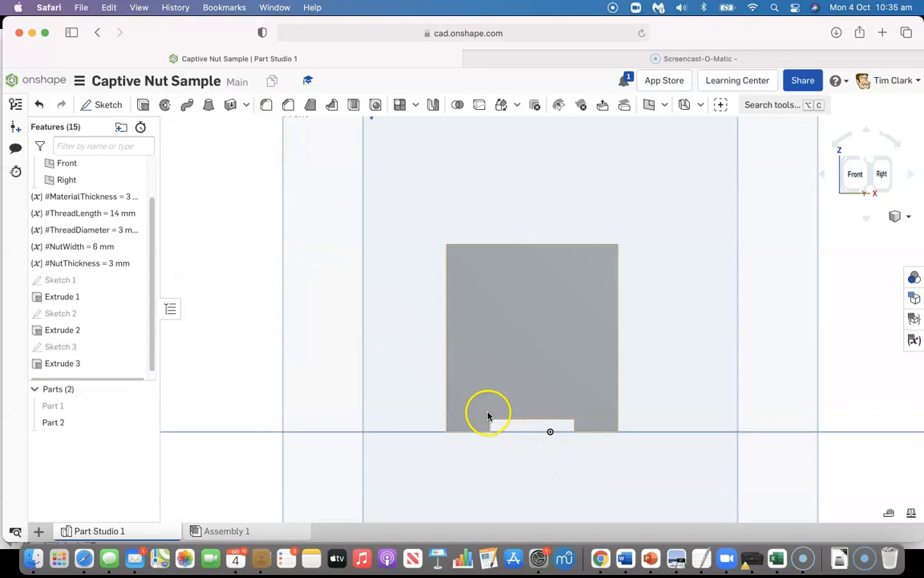
# Show the base plate, Part 1, again in an isometric view with the upright panel
pyautogui.click(146, 406)
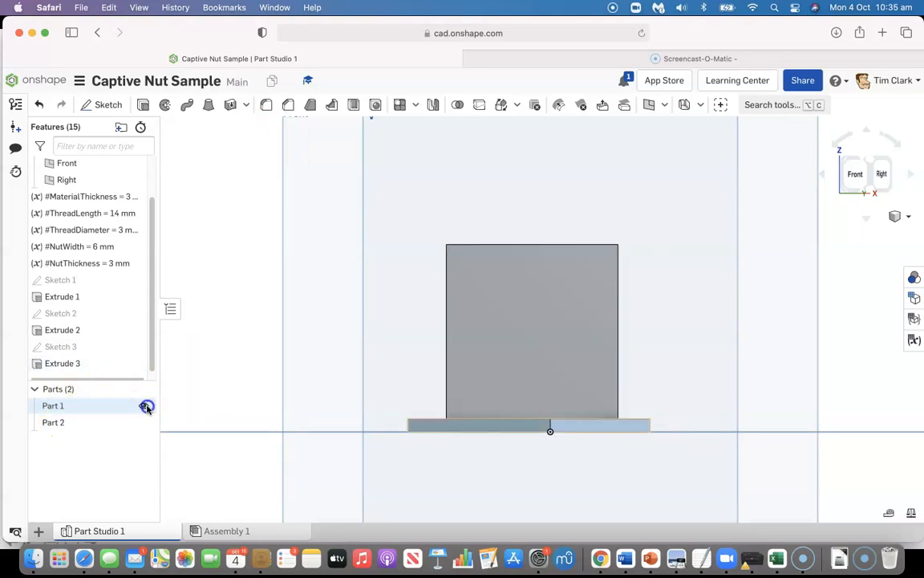
pyautogui.click(874, 158)
pyautogui.scroll(2, 523, 262)
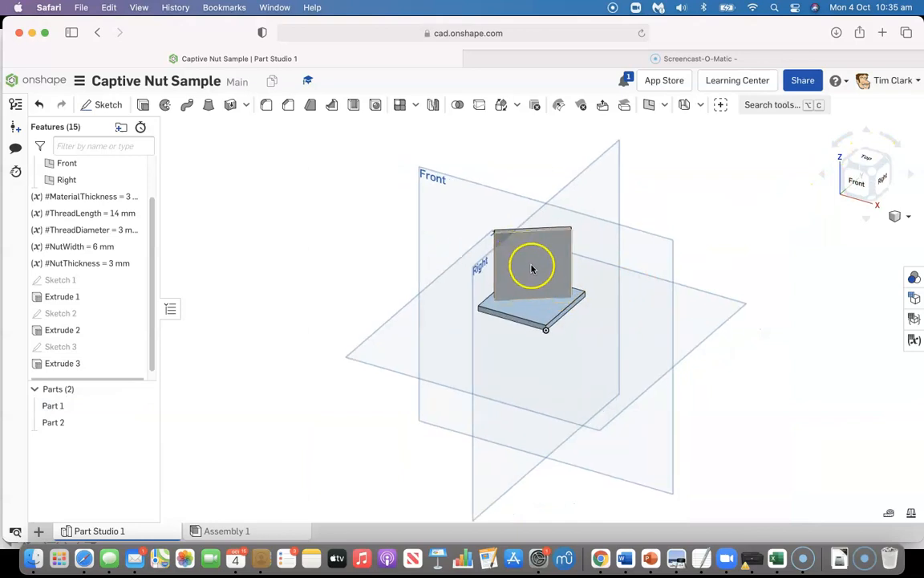
pyautogui.scroll(4, 531, 268)
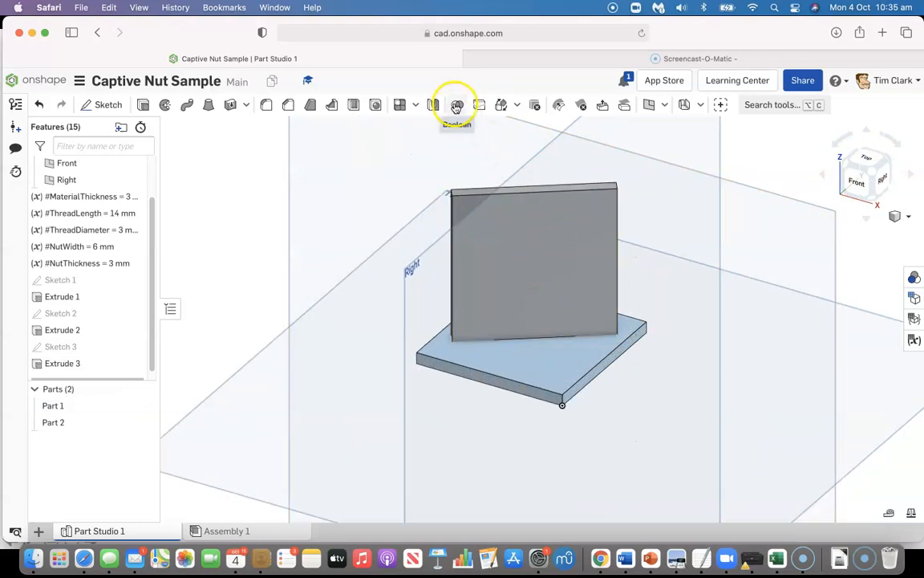
# Use a Boolean Subtract with Part 2 as tool, Part 1 as target and Keep tools enabled, and check the resulting slots with the panel hidden
pyautogui.click(455, 106)
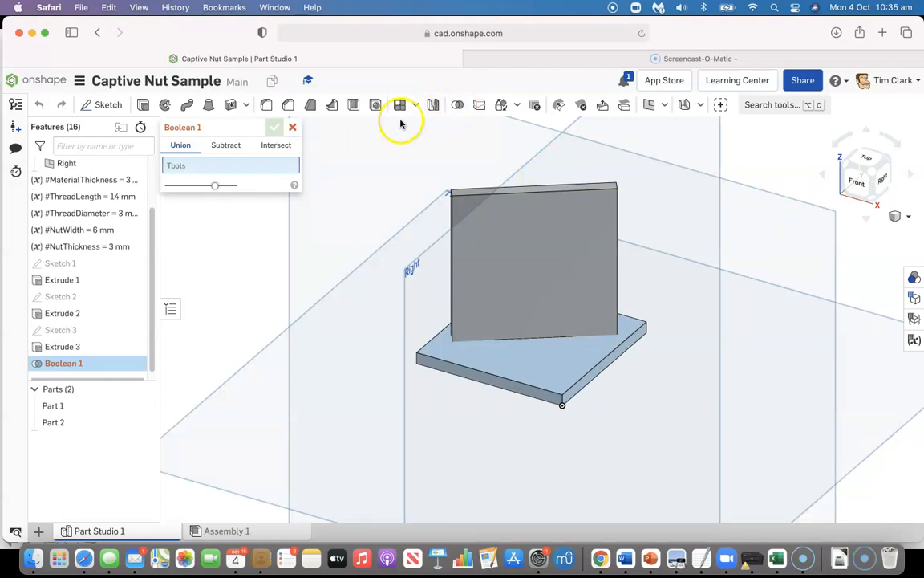
pyautogui.click(226, 145)
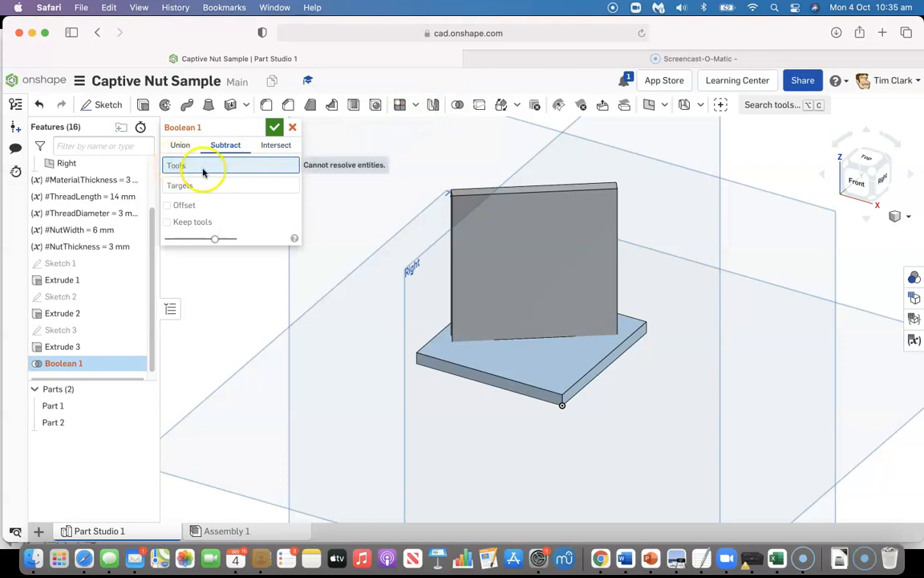
pyautogui.click(517, 234)
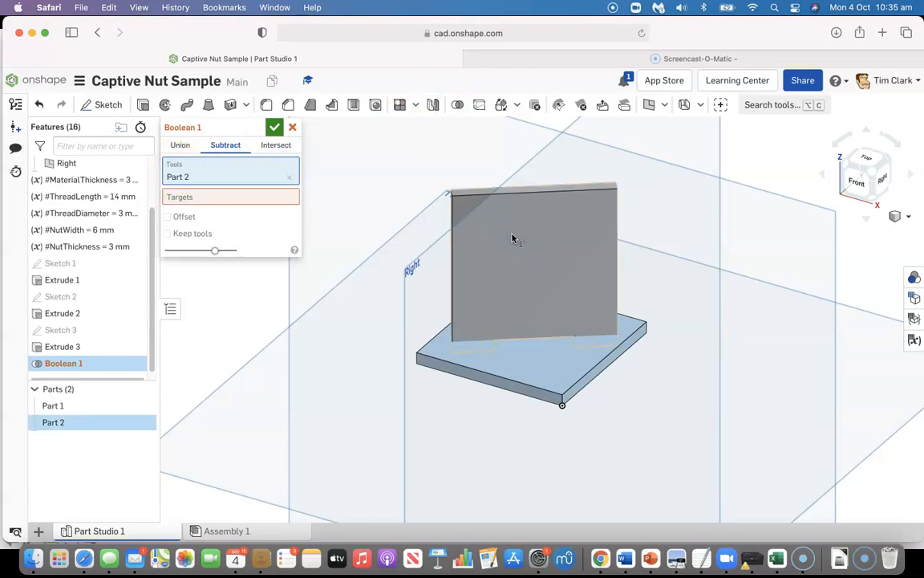
pyautogui.click(217, 198)
pyautogui.click(545, 359)
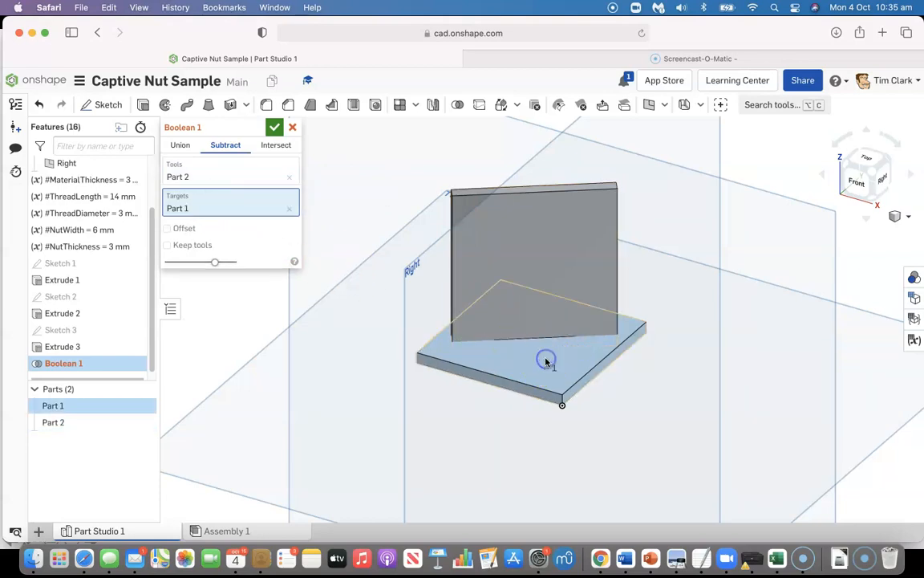
pyautogui.click(167, 245)
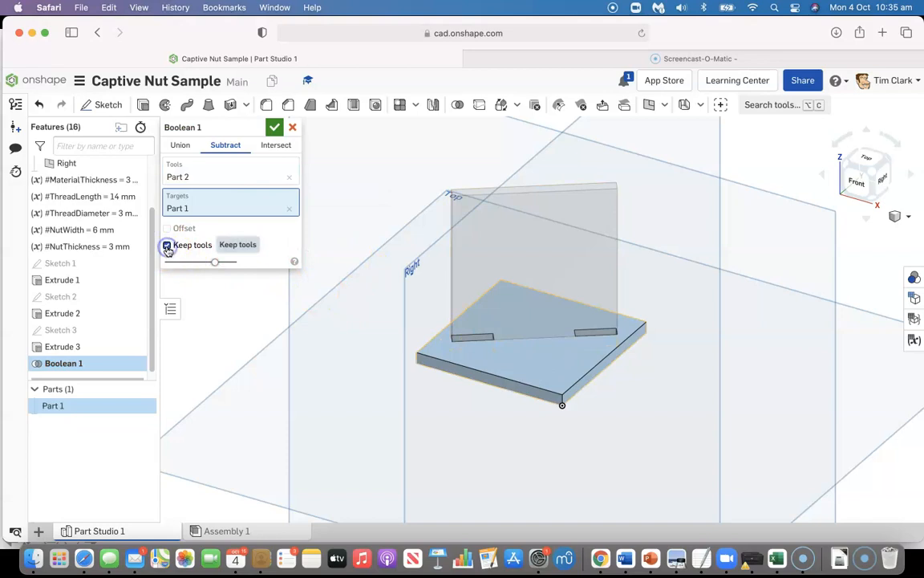
pyautogui.click(274, 127)
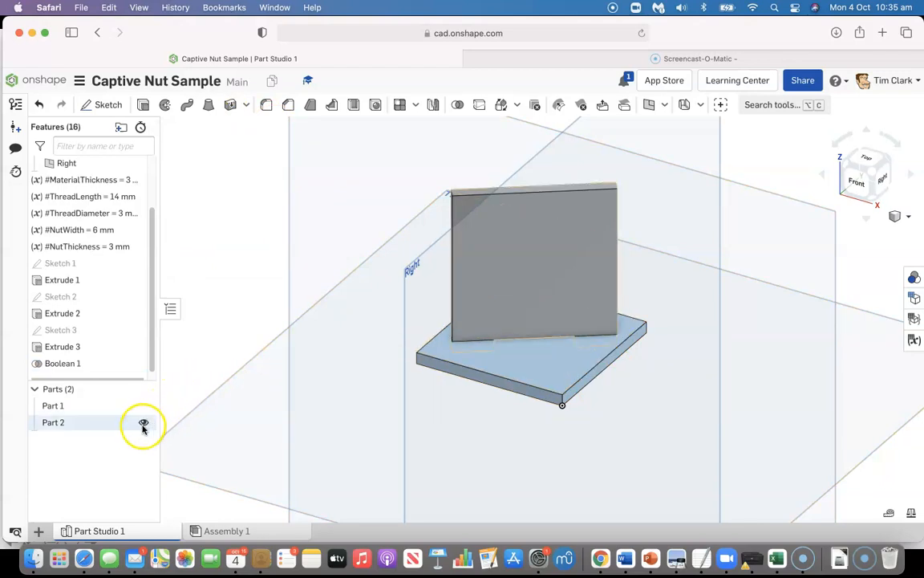
pyautogui.click(142, 422)
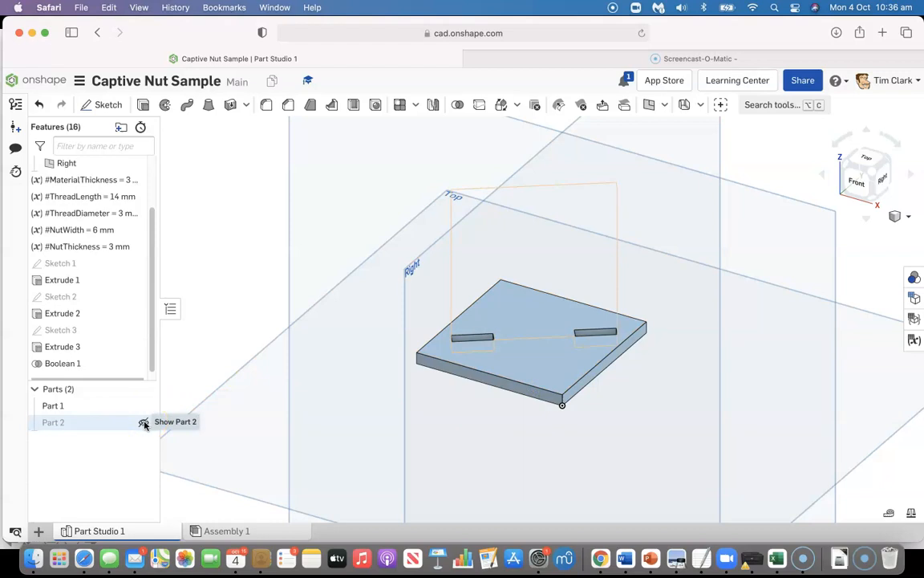
pyautogui.click(143, 423)
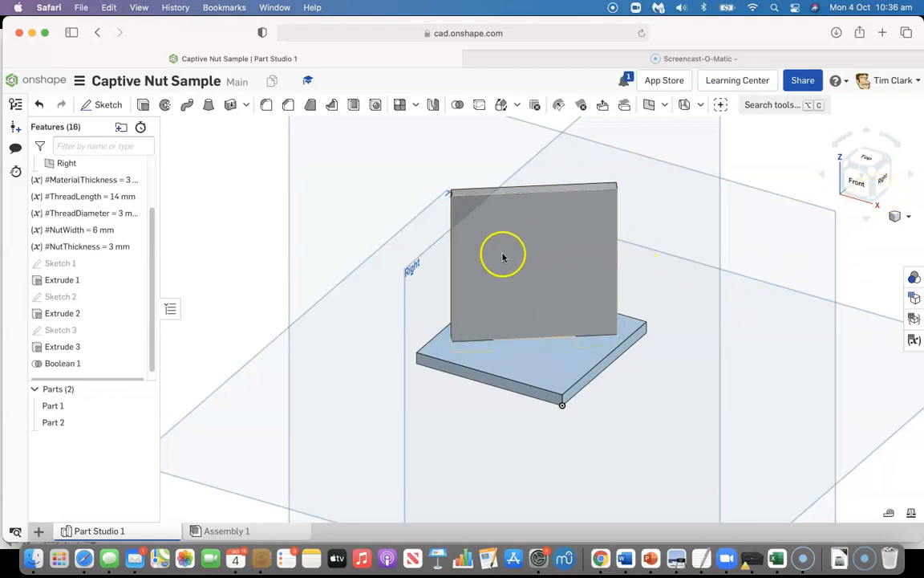
# Start a new sketch on the upright panel's front face and view it straight on
pyautogui.click(99, 108)
pyautogui.click(532, 290)
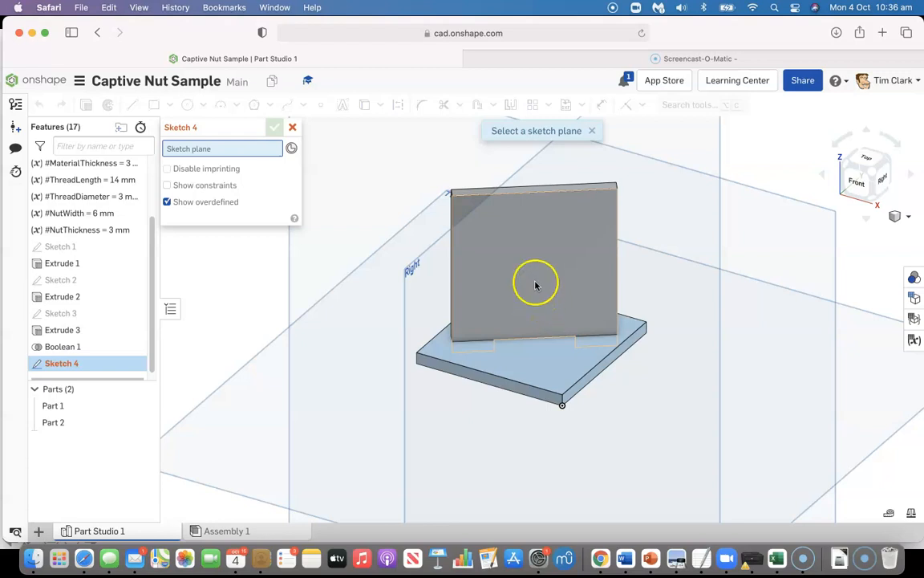
pyautogui.click(535, 283)
pyautogui.rightClick(534, 283)
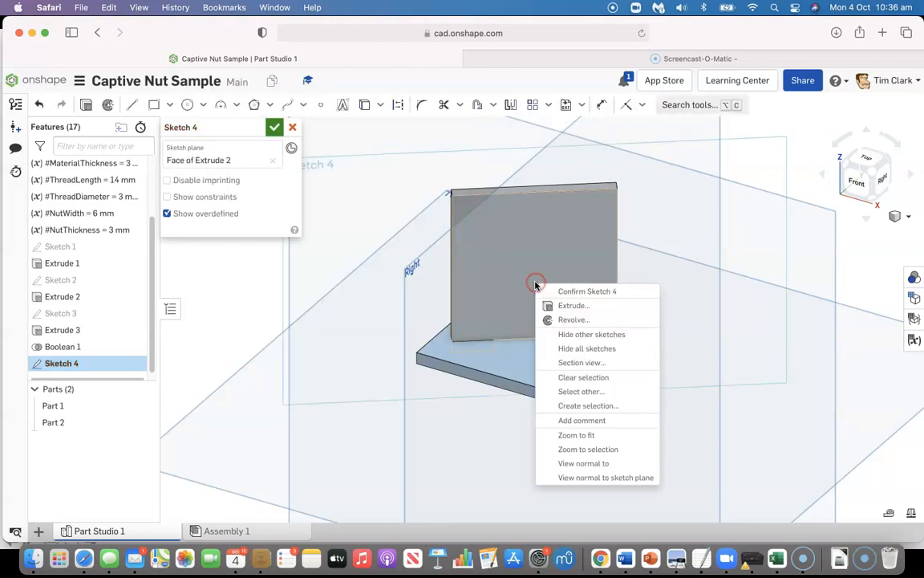
pyautogui.click(583, 463)
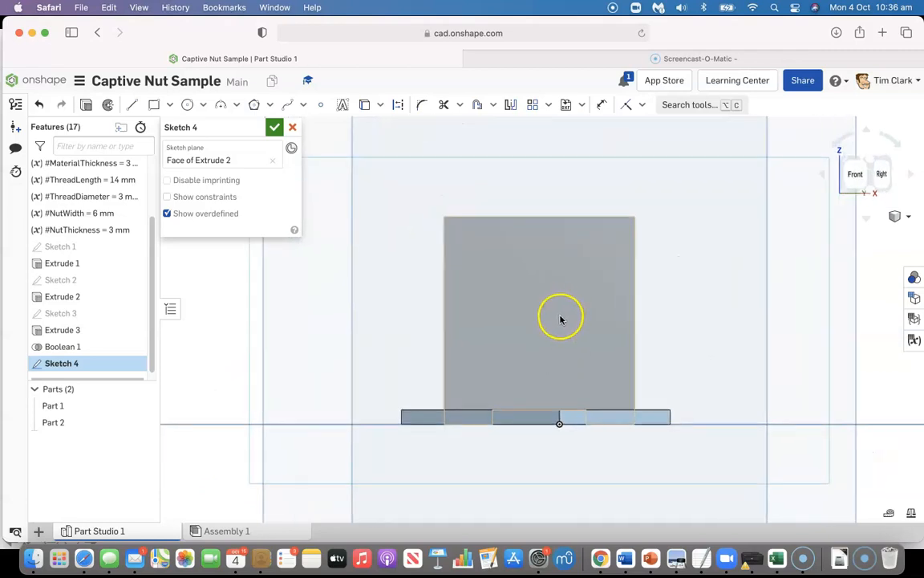
pyautogui.scroll(1, 560, 319)
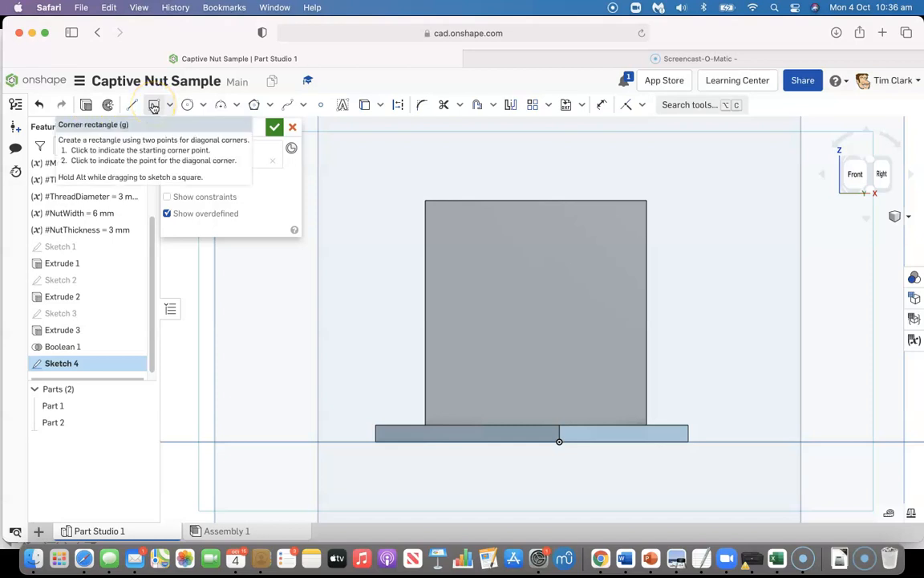
# Hide the base plate, Part 1, leaving the upright panel shown for the rectangle sketch
pyautogui.click(153, 106)
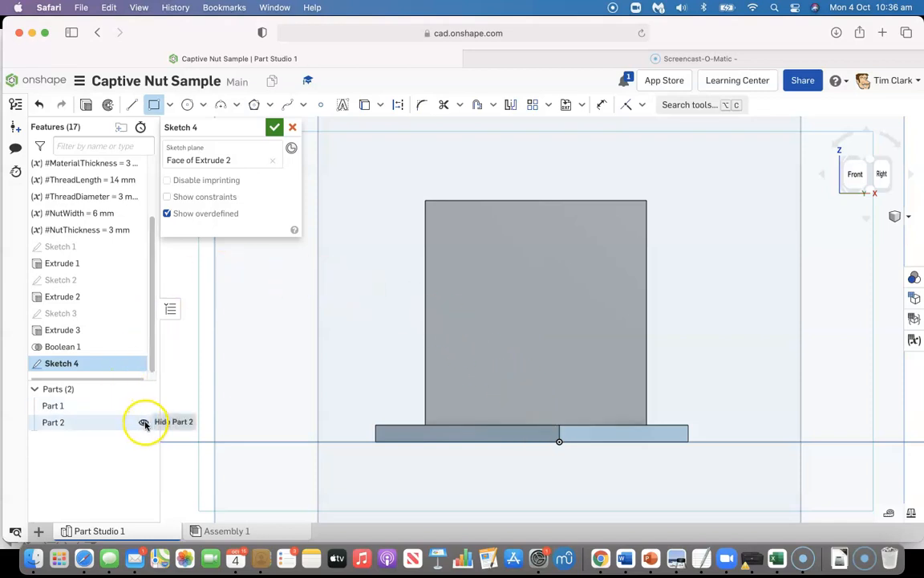
pyautogui.click(145, 422)
pyautogui.click(144, 422)
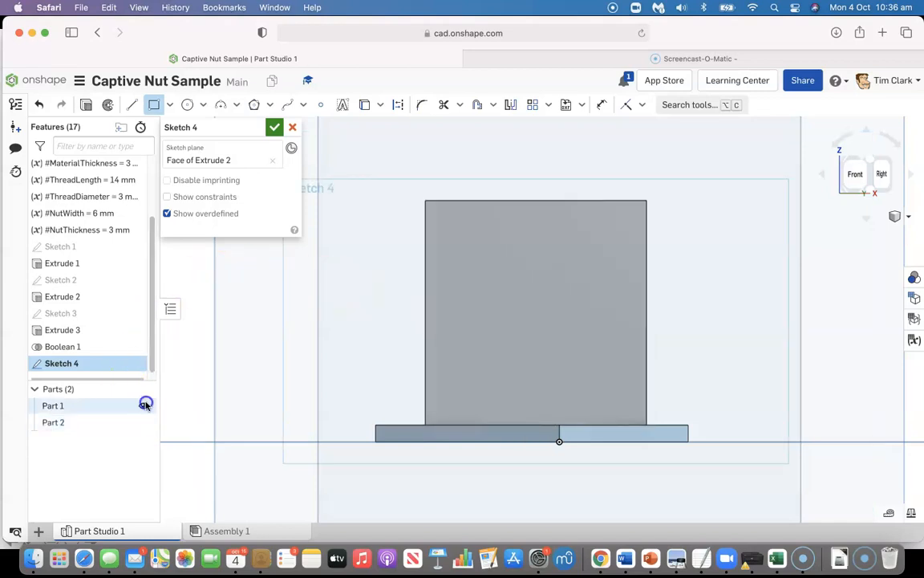
pyautogui.click(145, 405)
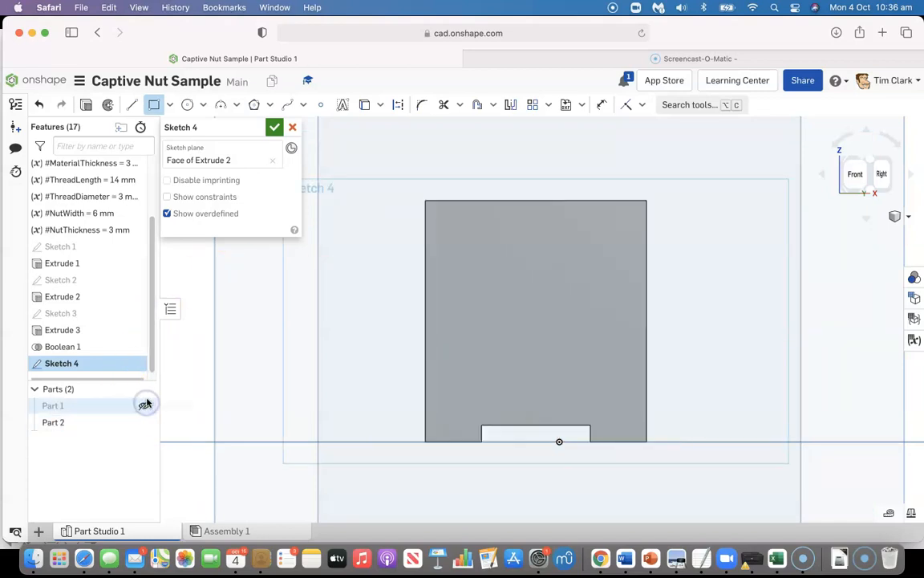
# Sketch a vertical rectangle about 10.3 by 20.5 mm up from the recess's upper edge, crossed by a horizontal one about 19.4 by 7 mm
pyautogui.click(520, 424)
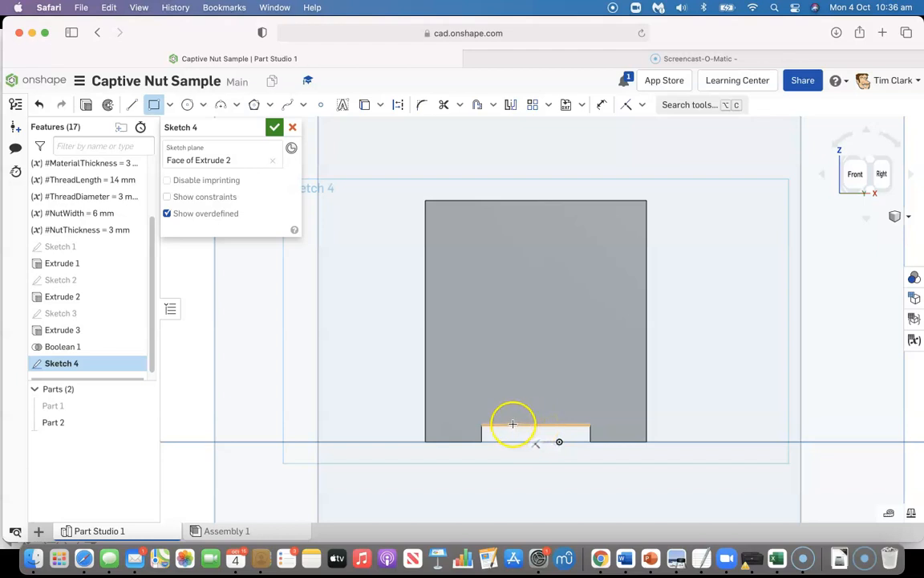
pyautogui.moveTo(507, 424); pyautogui.dragTo(565, 309)
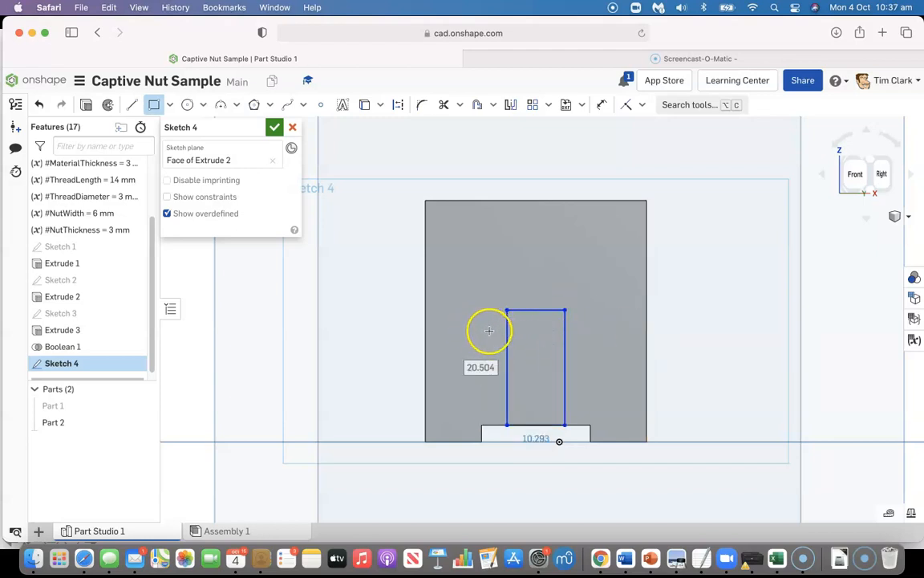
pyautogui.moveTo(486, 330); pyautogui.dragTo(595, 371)
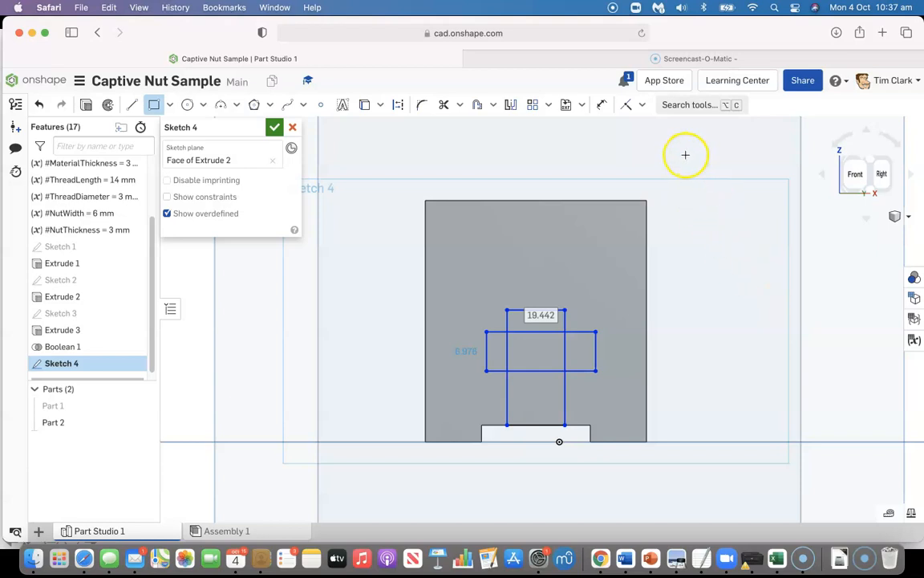
# Dimension the vertical rectangle's width as #ThreadDiameter
pyautogui.click(602, 105)
pyautogui.click(507, 387)
pyautogui.click(565, 393)
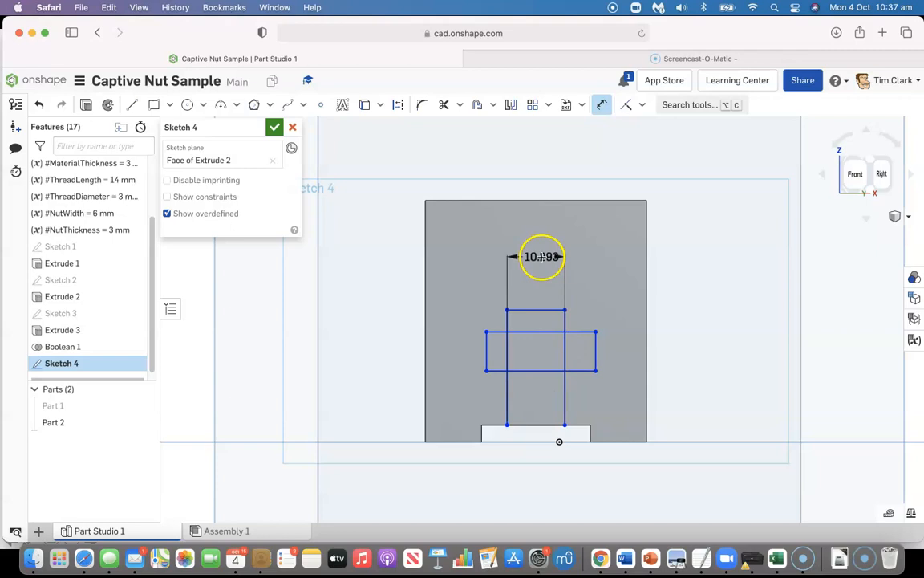
pyautogui.click(542, 255)
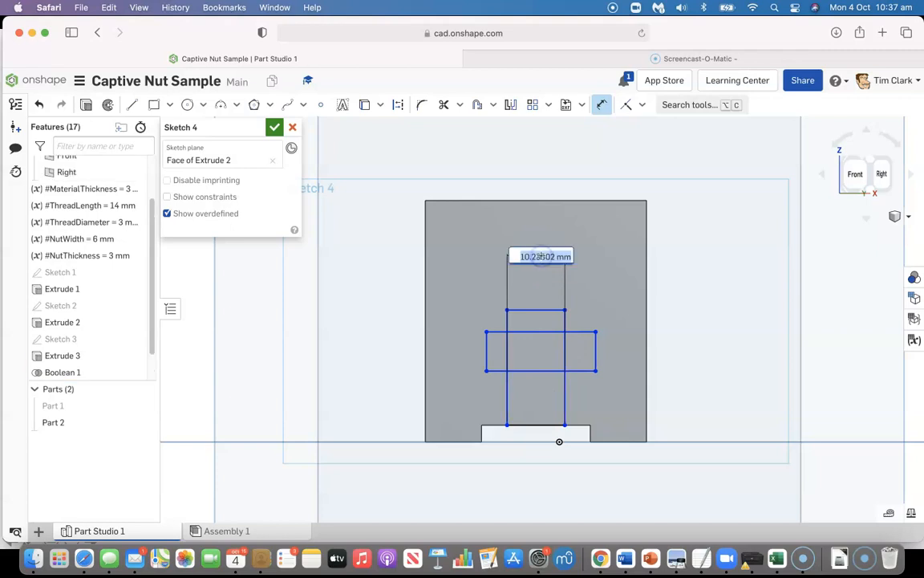
pyautogui.click(548, 258)
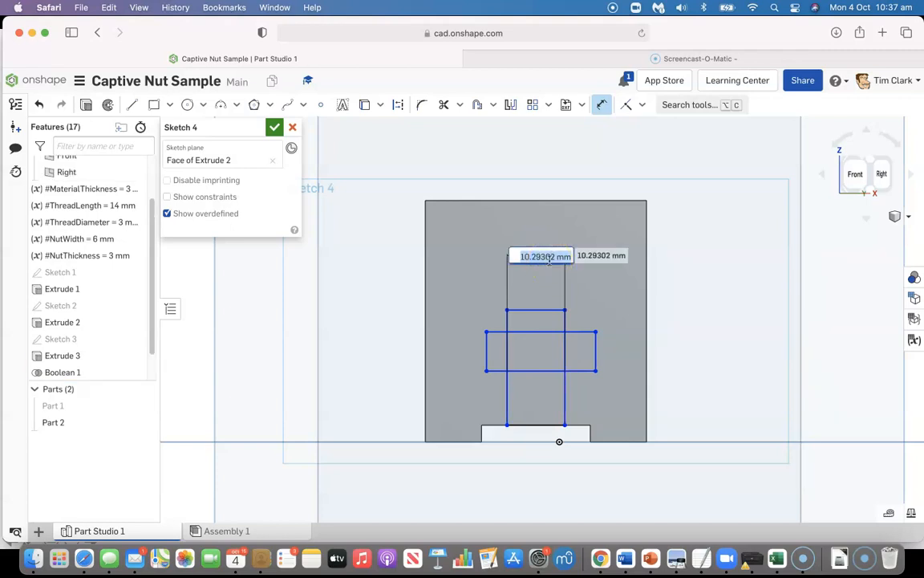
pyautogui.write('t')
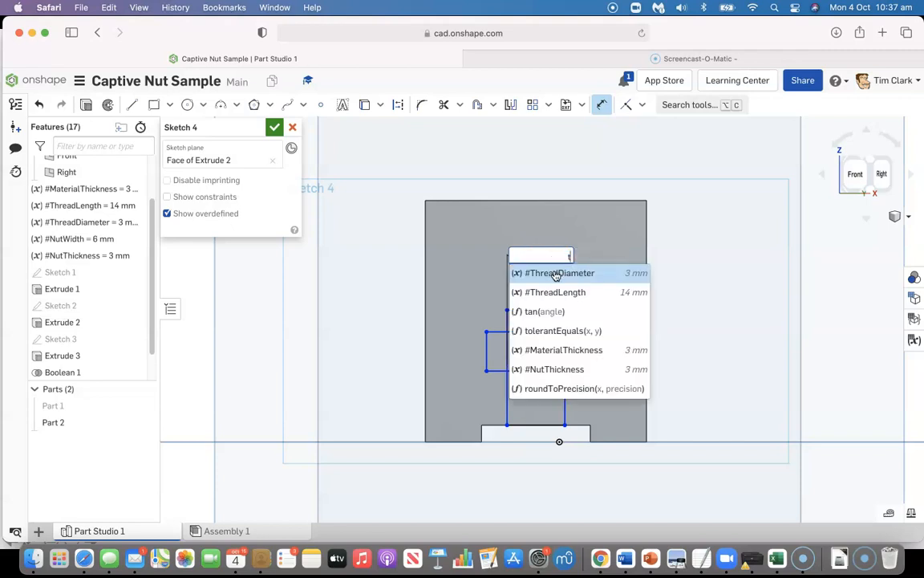
pyautogui.click(554, 276)
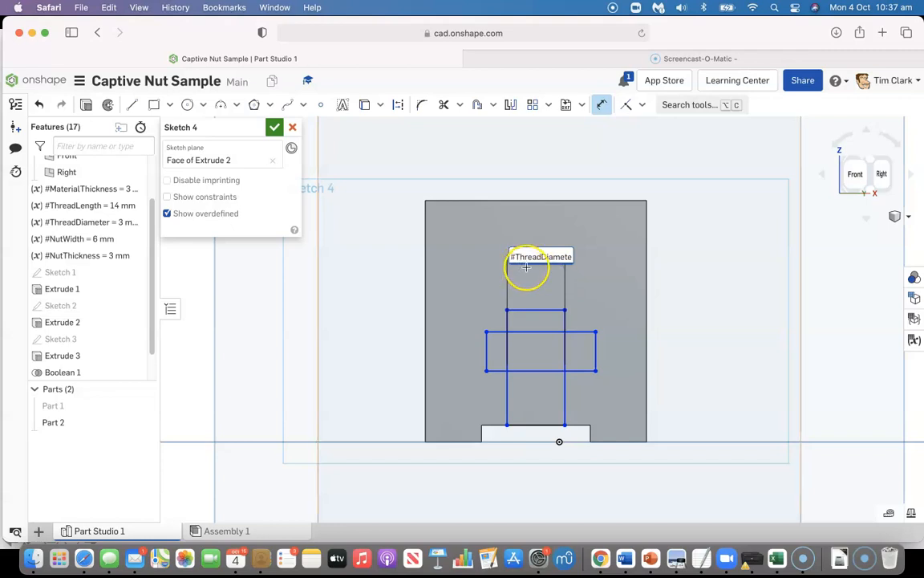
pyautogui.press('Return')
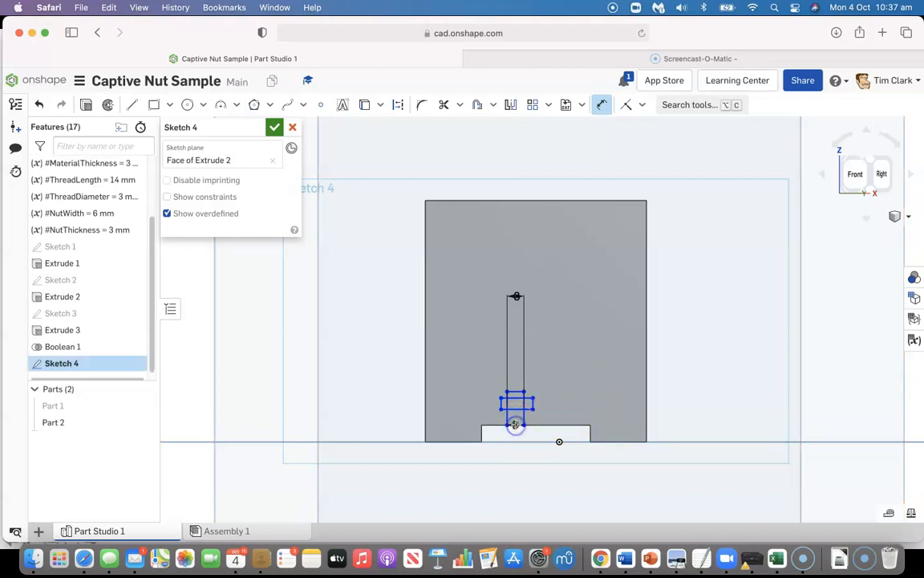
# Dimension the vertical rectangle's height as #ThreadLength-#MaterialThickness+1mm
pyautogui.moveTo(517, 393); pyautogui.dragTo(732, 401)
pyautogui.write('th')
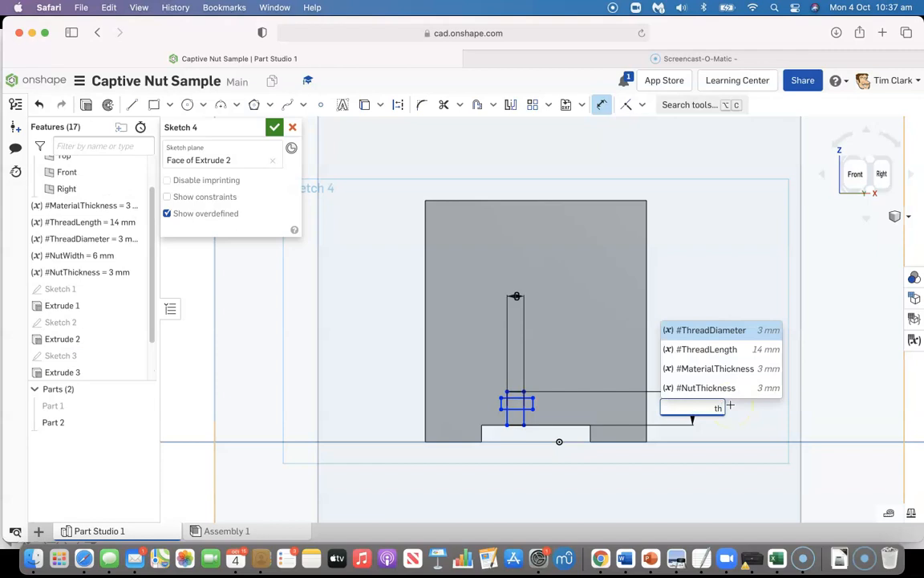
pyautogui.click(727, 350)
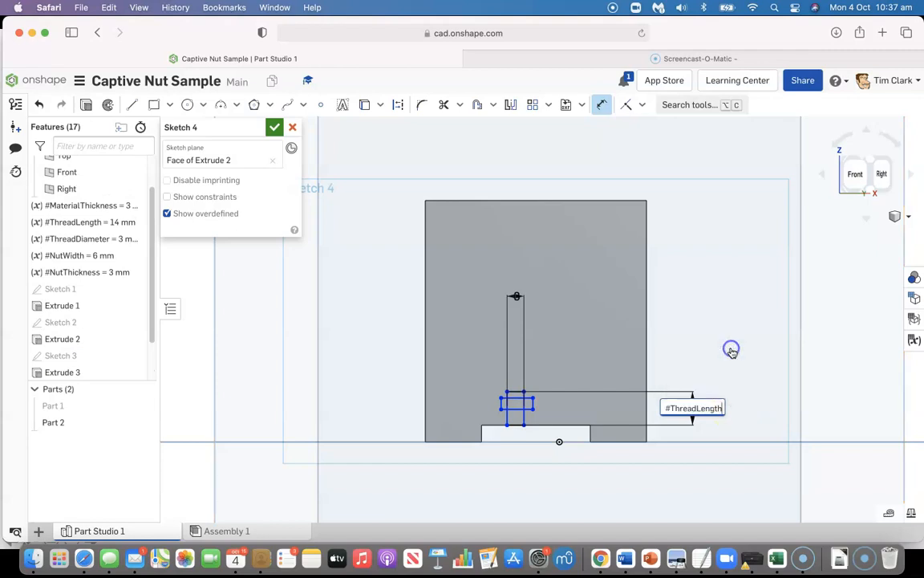
pyautogui.write('-ma')
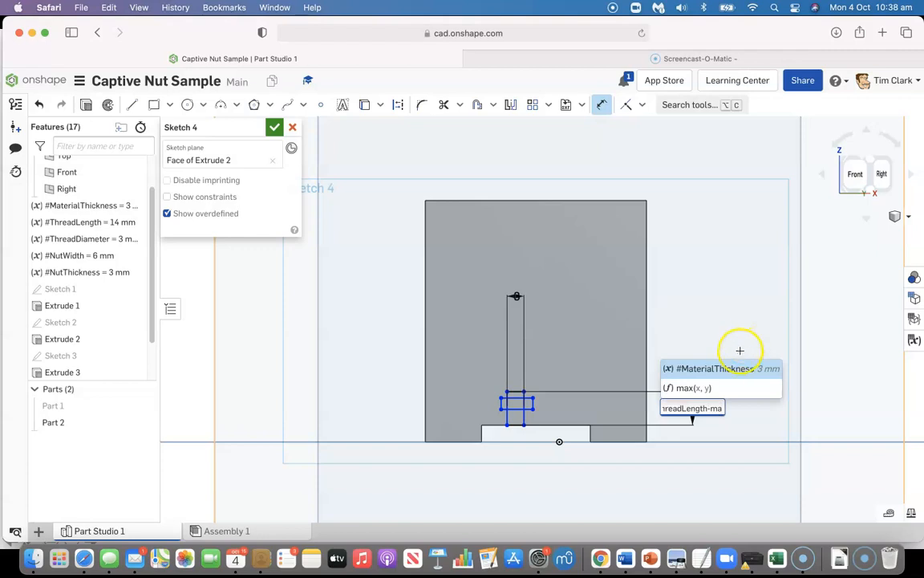
pyautogui.click(726, 372)
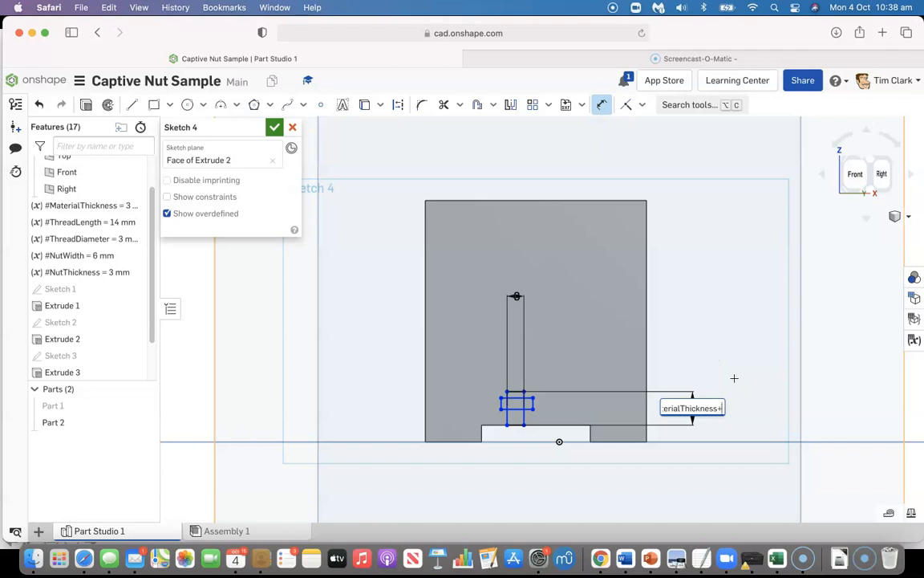
pyautogui.write('+1mm')
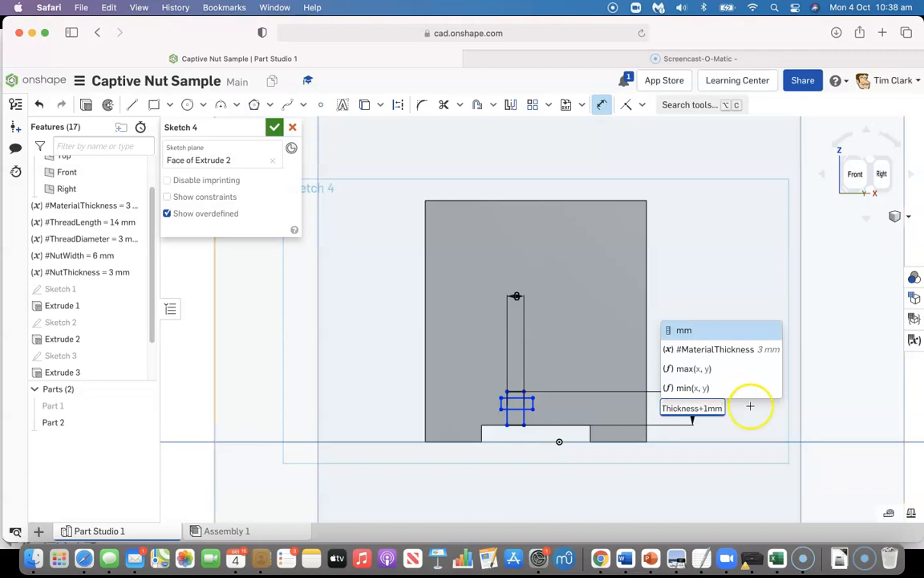
pyautogui.click(732, 412)
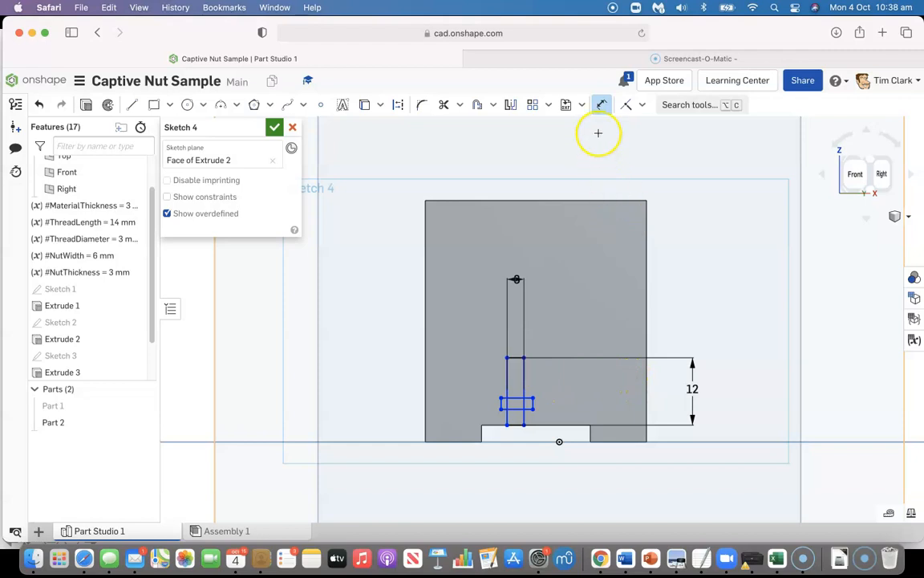
pyautogui.click(527, 409)
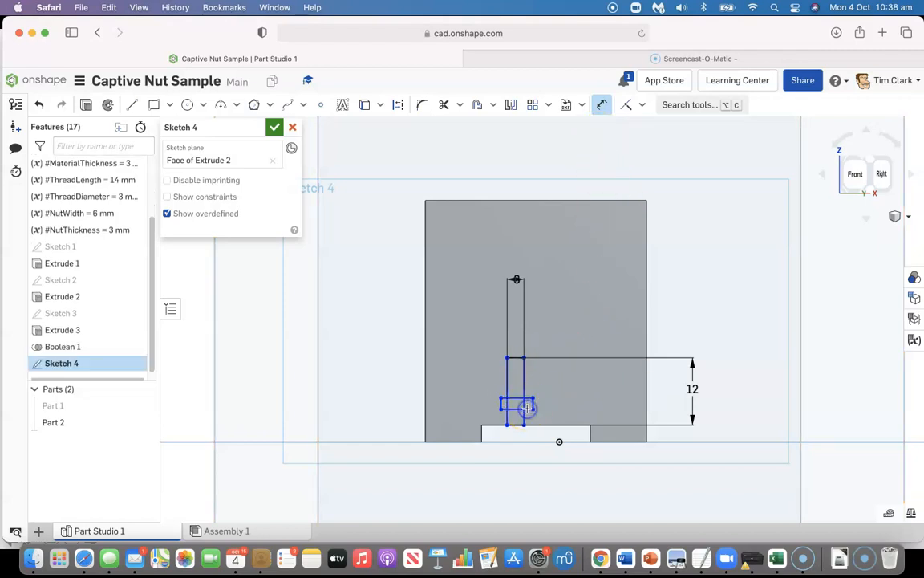
pyautogui.click(514, 357)
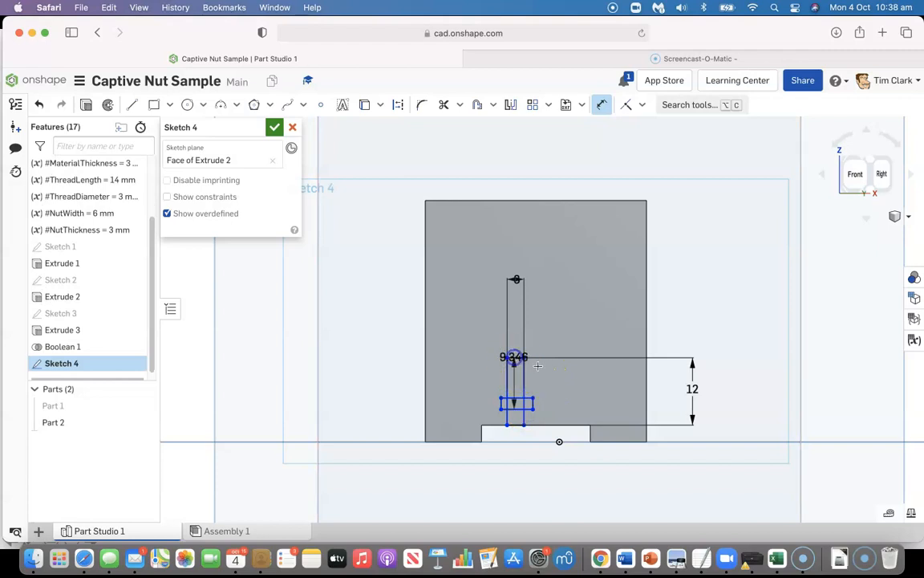
pyautogui.press('Escape')
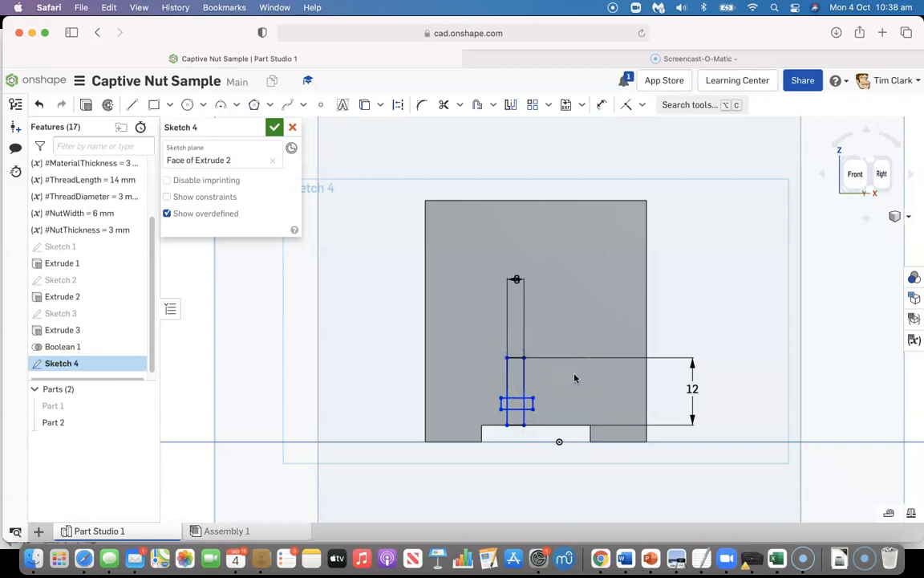
pyautogui.click(515, 400)
pyautogui.click(515, 358)
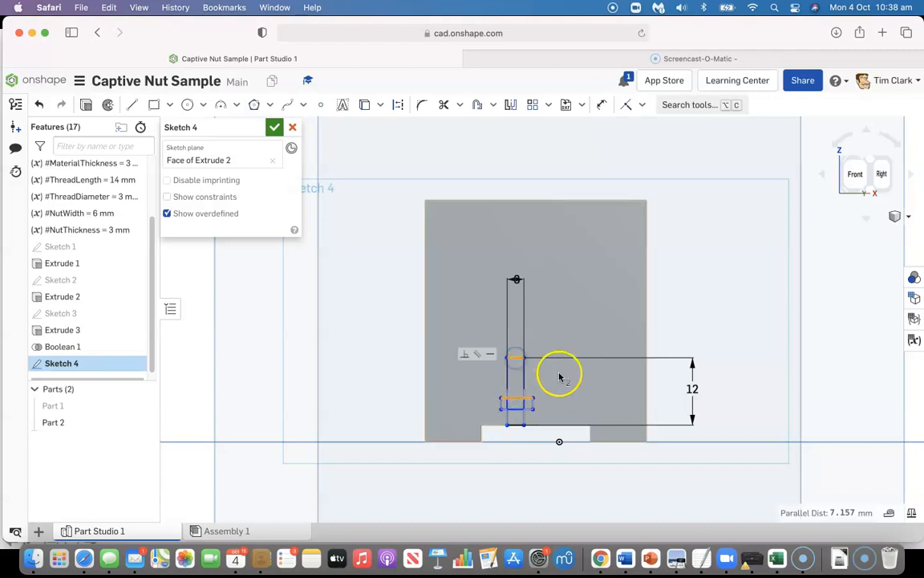
# Dimension the distance between the top edges of the vertical and horizontal rectangles as #NutThickness
pyautogui.click(600, 103)
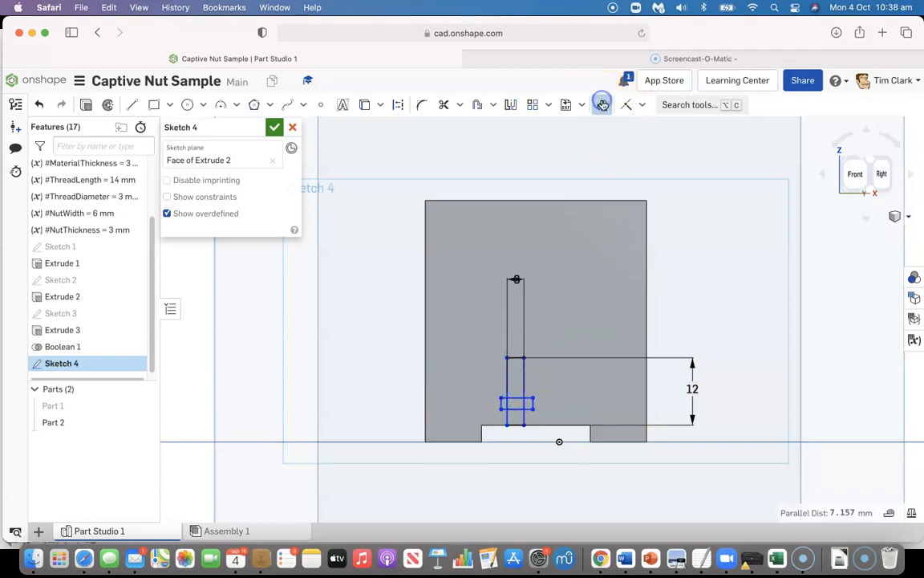
pyautogui.click(516, 357)
pyautogui.click(514, 398)
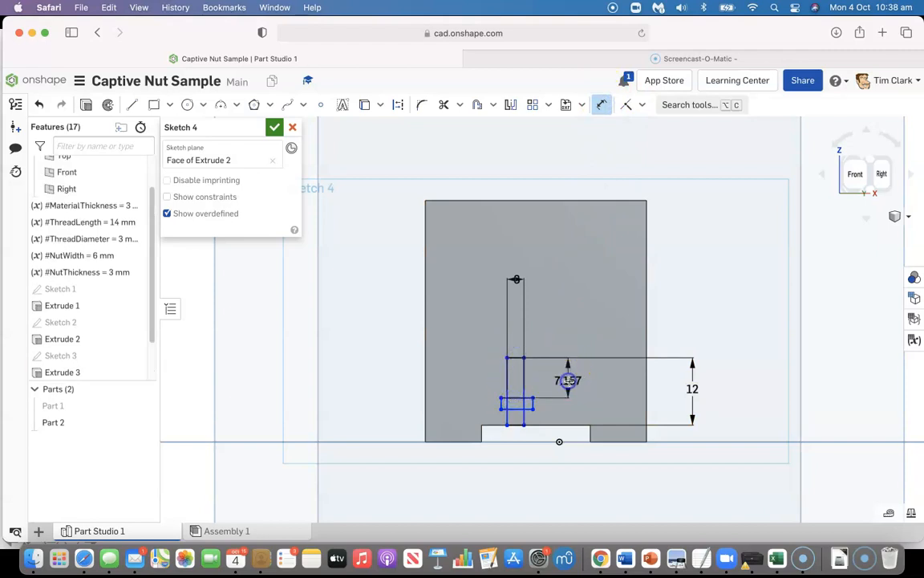
pyautogui.click(567, 382)
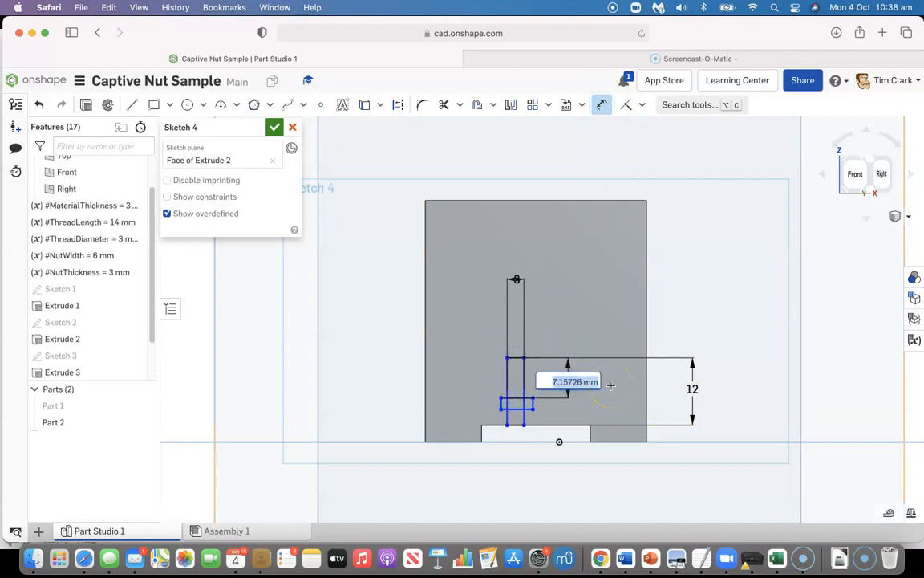
pyautogui.write('nu')
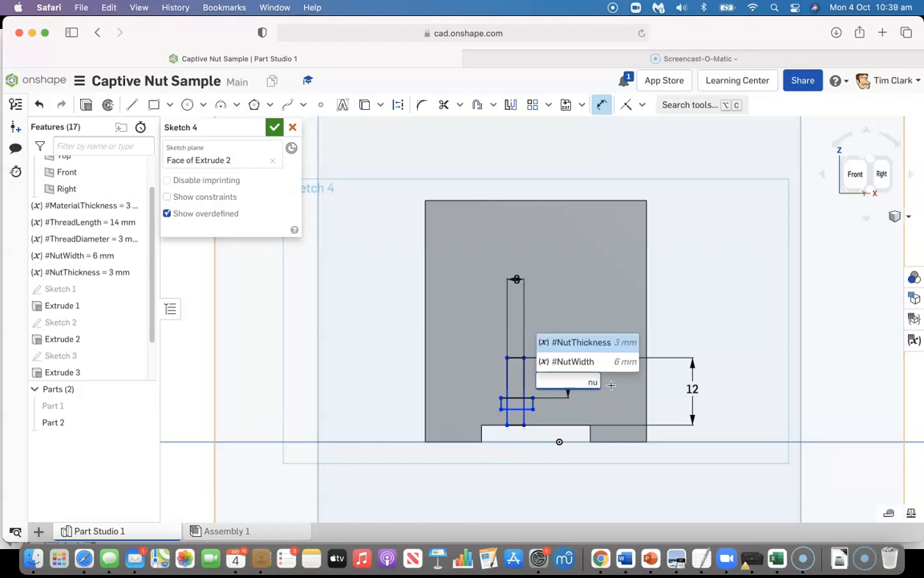
pyautogui.click(603, 342)
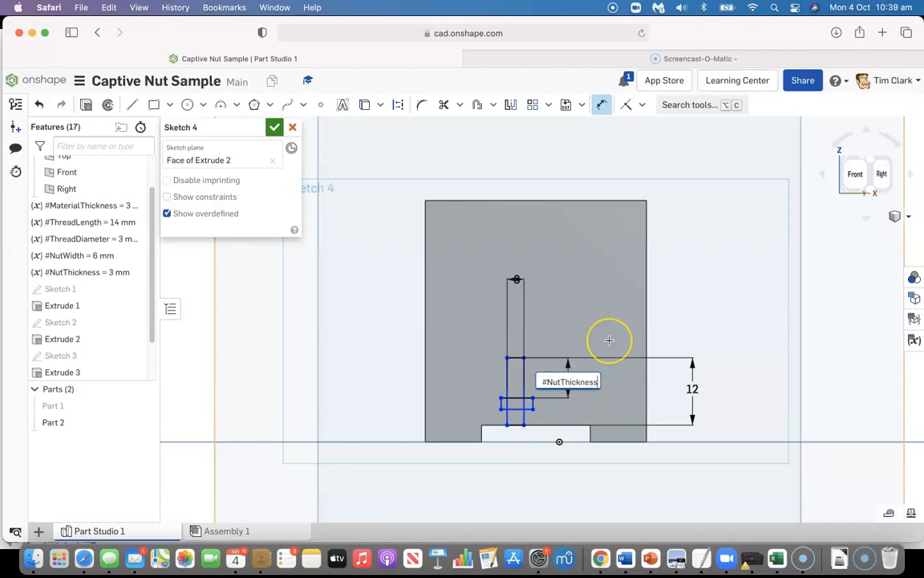
pyautogui.press('Return')
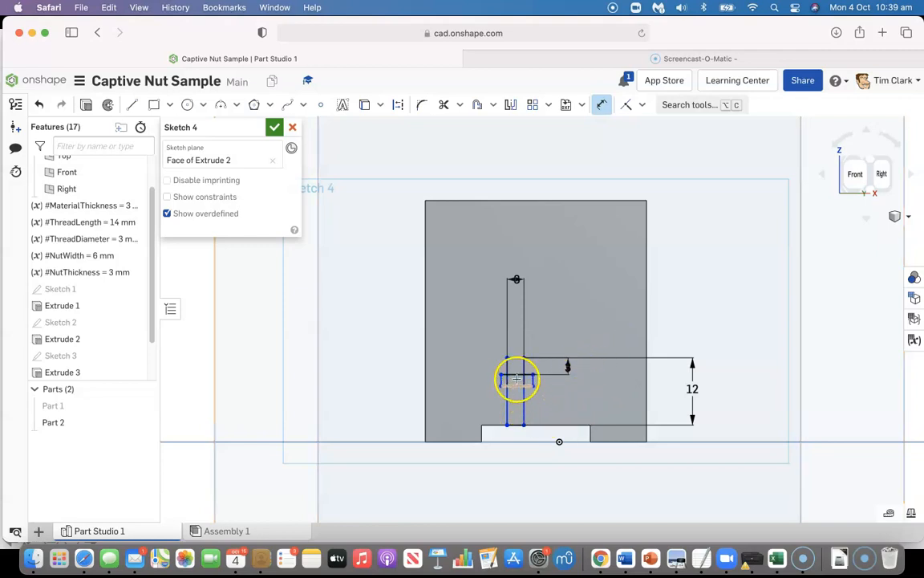
pyautogui.click(516, 374)
pyautogui.click(513, 293)
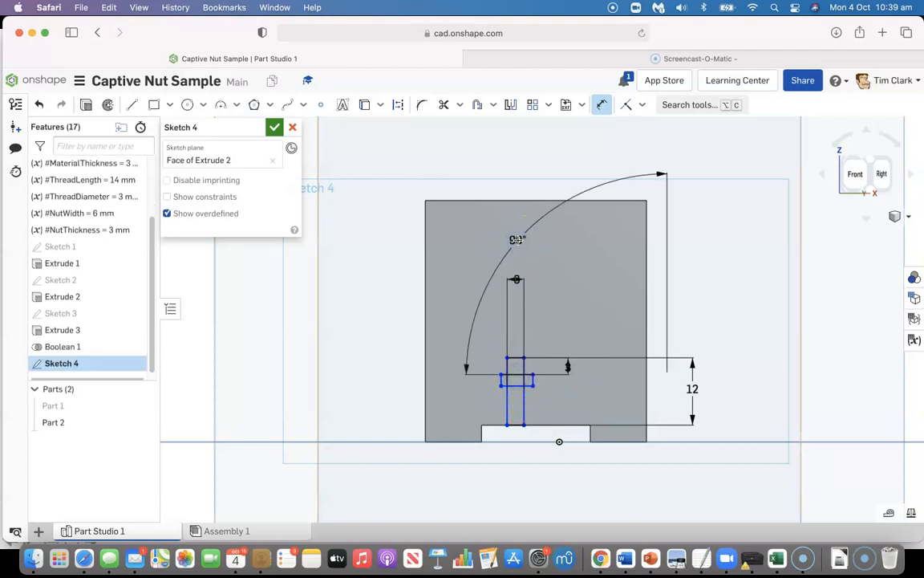
pyautogui.press('Escape')
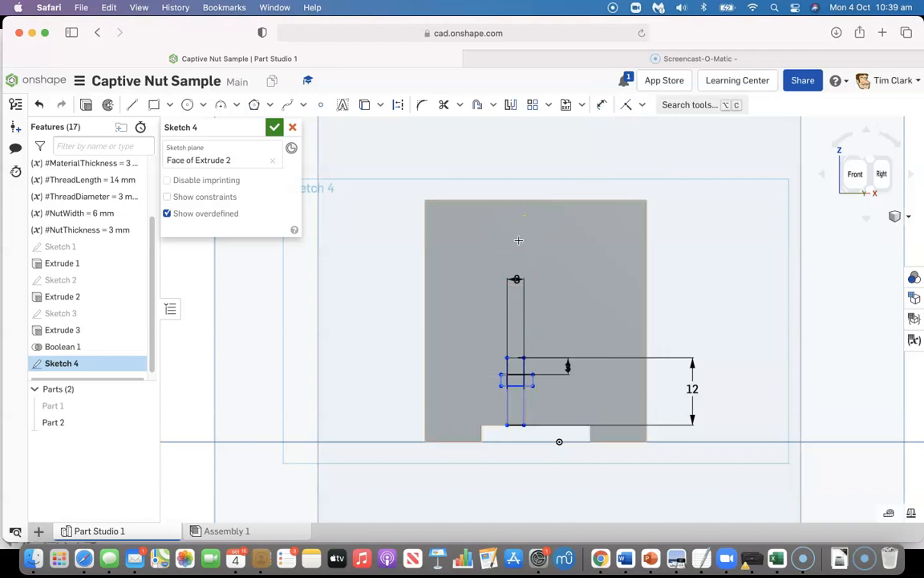
pyautogui.click(330, 218)
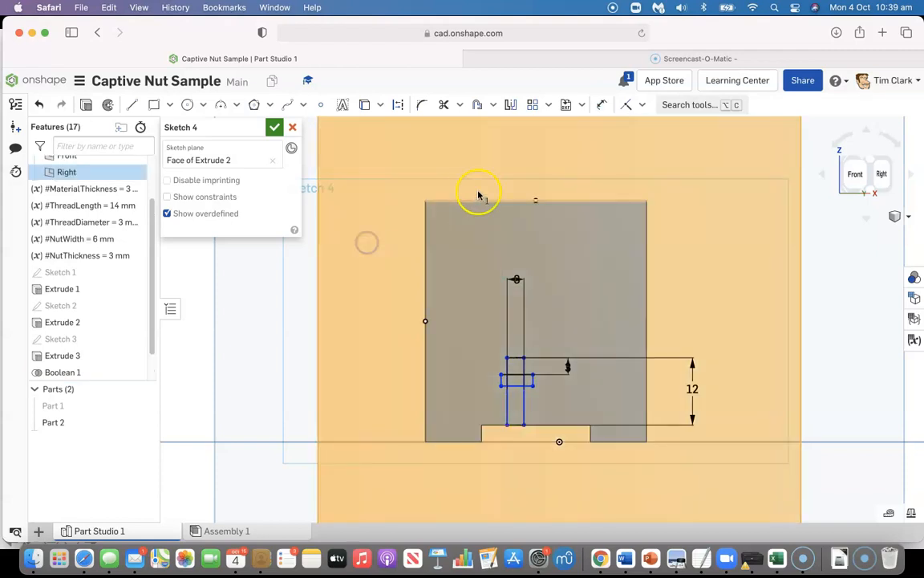
pyautogui.click(172, 273)
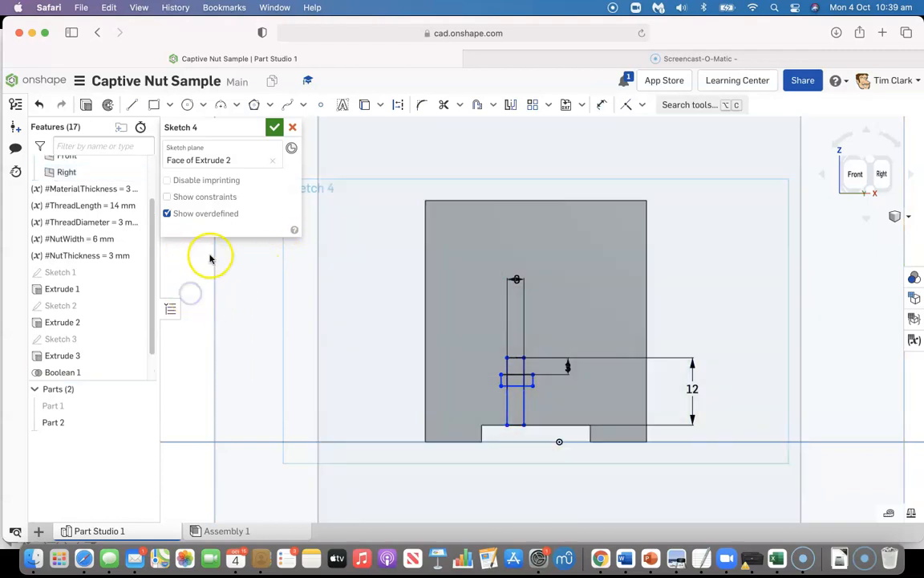
pyautogui.click(601, 104)
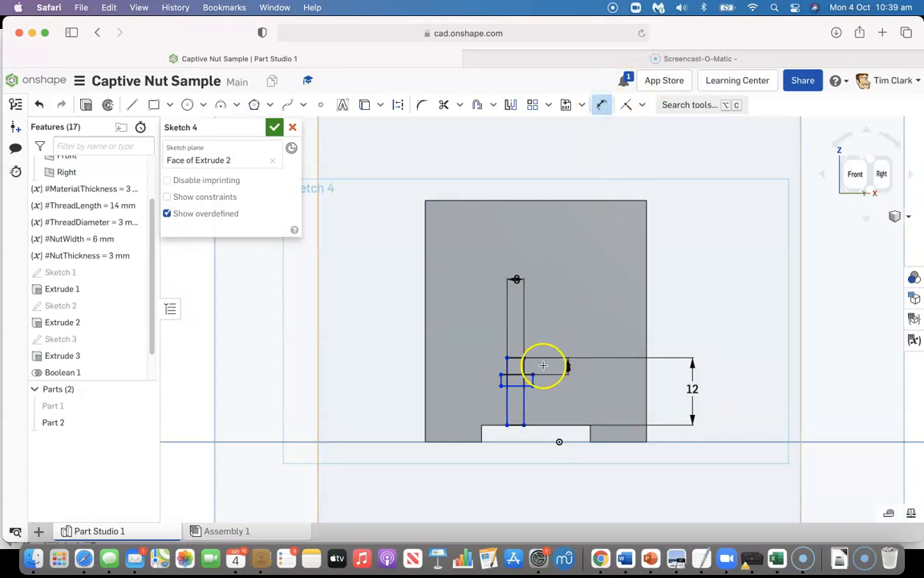
pyautogui.click(517, 375)
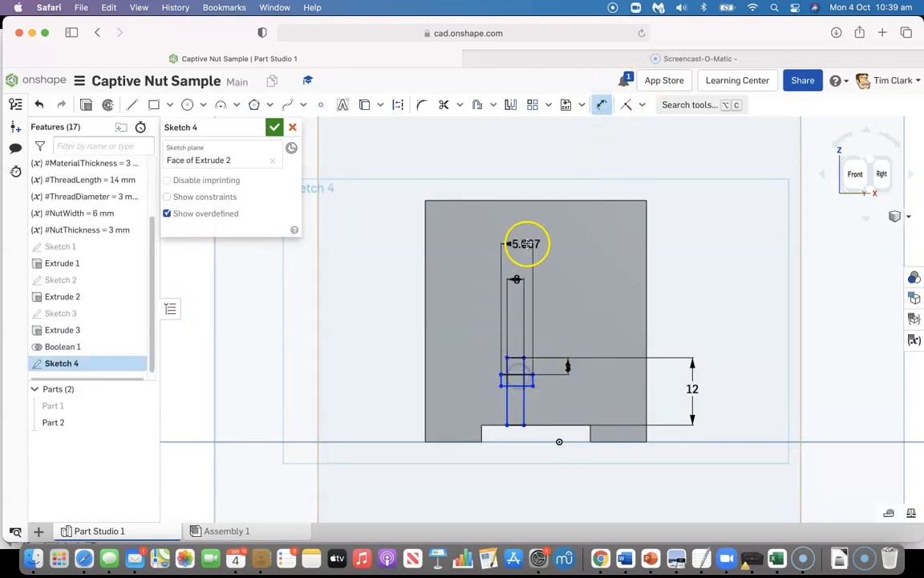
pyautogui.click(526, 244)
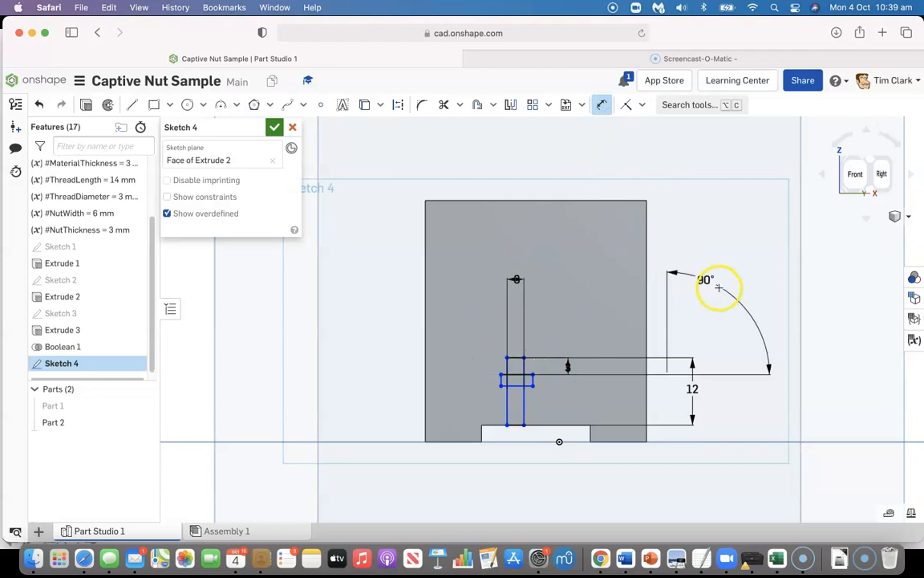
pyautogui.press('Escape')
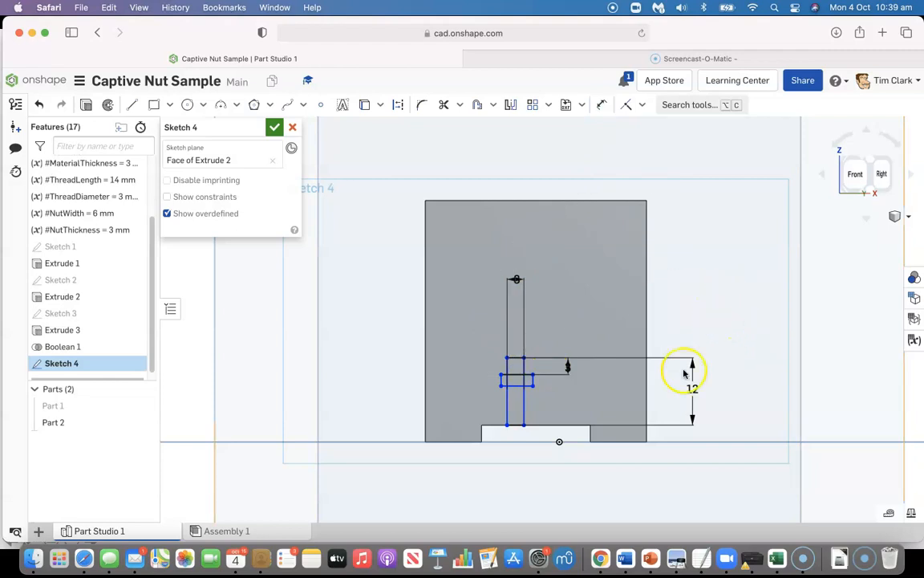
# Dimension the horizontal rectangle's width as #NutWidth
pyautogui.click(600, 104)
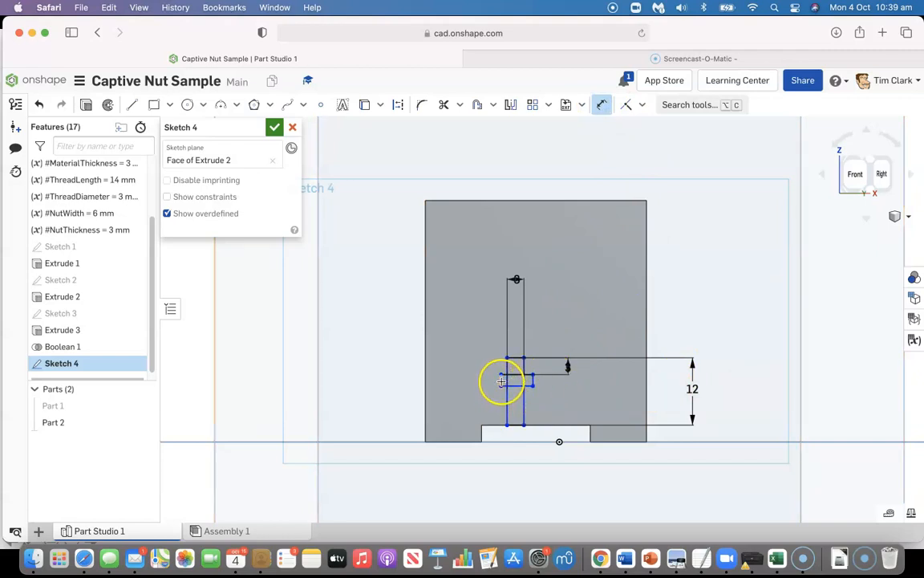
pyautogui.click(502, 381)
pyautogui.click(534, 380)
pyautogui.click(526, 234)
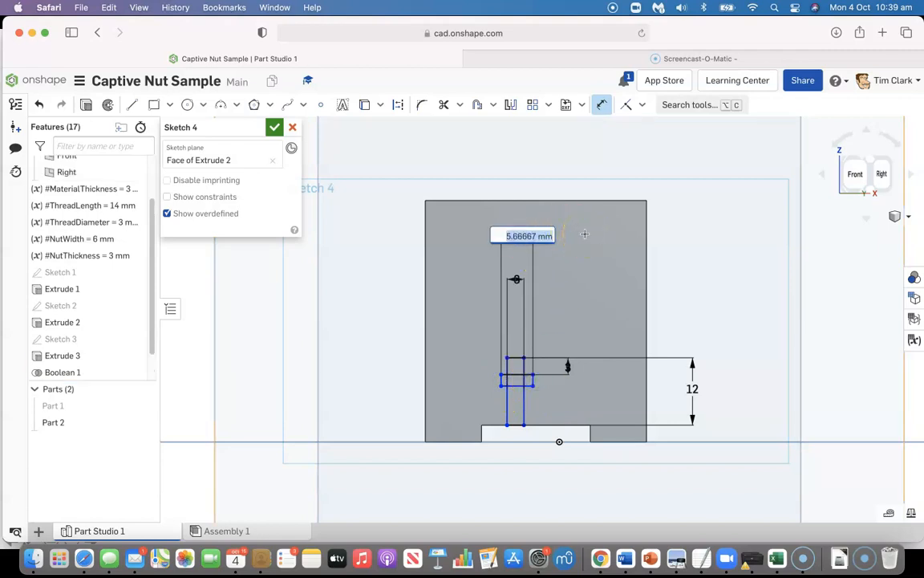
pyautogui.write('nut')
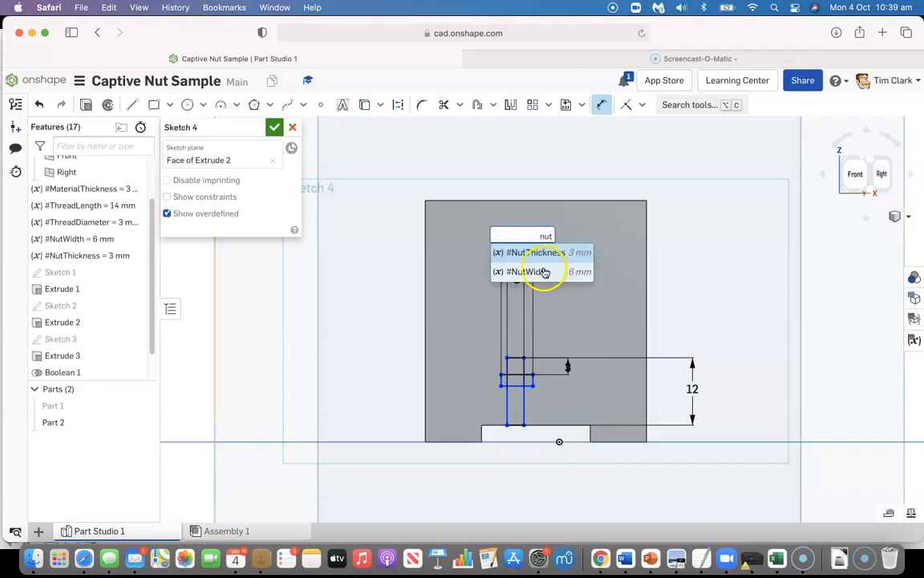
pyautogui.click(539, 272)
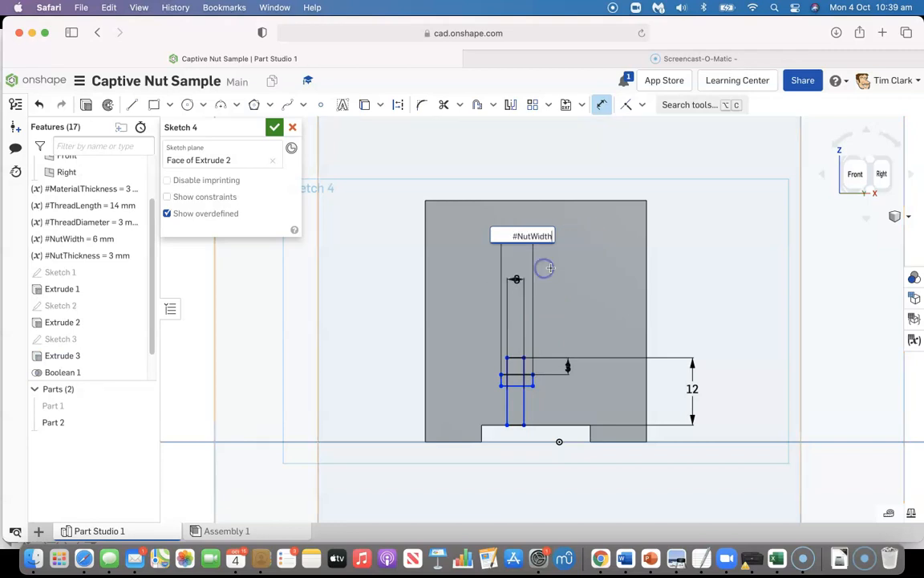
pyautogui.click(604, 265)
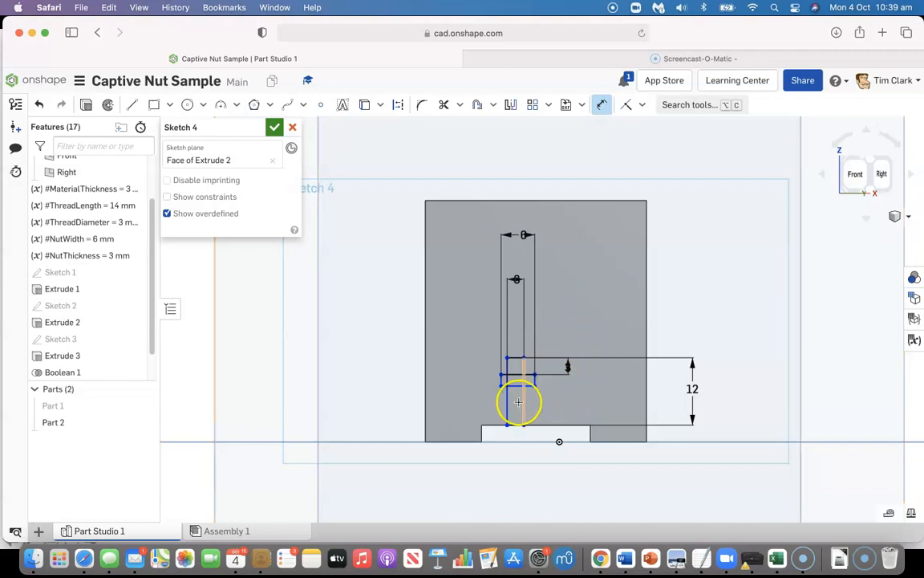
# Sketch a construction line about 7.7 mm long from the midpoint of the recess's upper edge to the midpoint of the horizontal rectangle's lower edge
pyautogui.scroll(5, 522, 407)
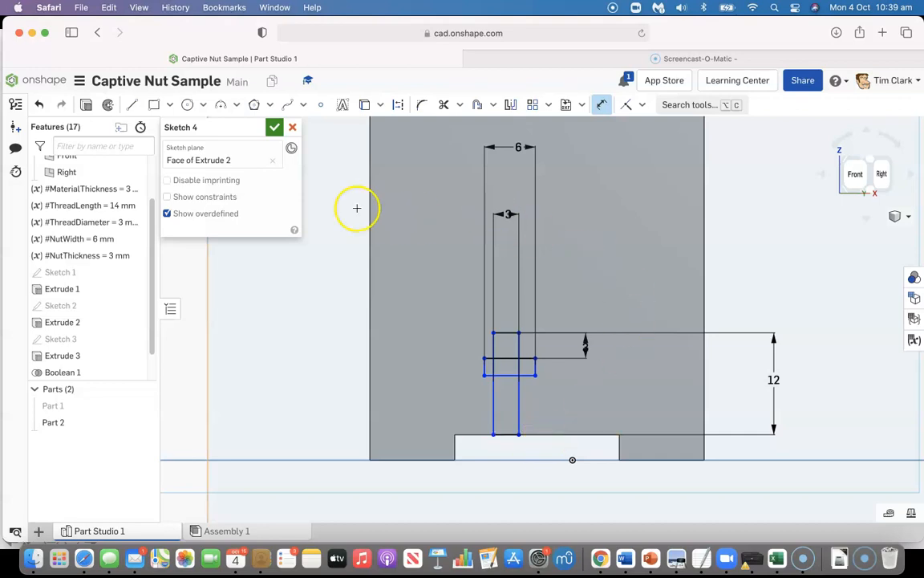
pyautogui.click(134, 106)
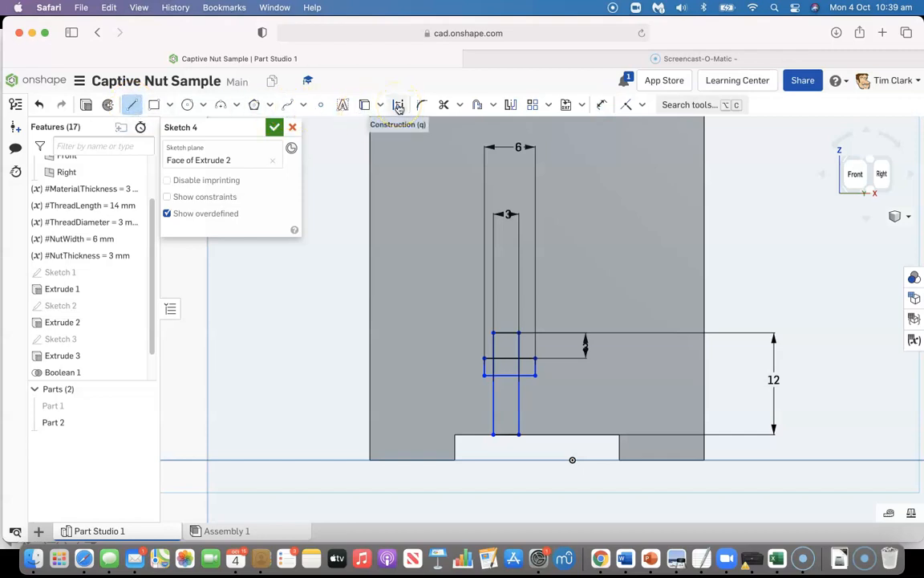
pyautogui.click(398, 106)
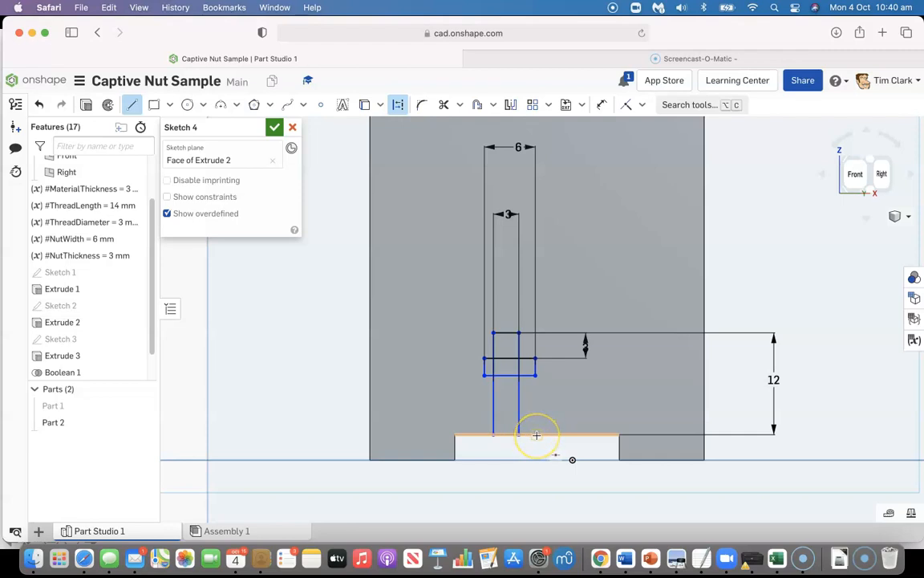
pyautogui.moveTo(536, 434)
pyautogui.mouseDown()
pyautogui.moveTo(571, 412)
pyautogui.moveTo(509, 376)
pyautogui.mouseUp()
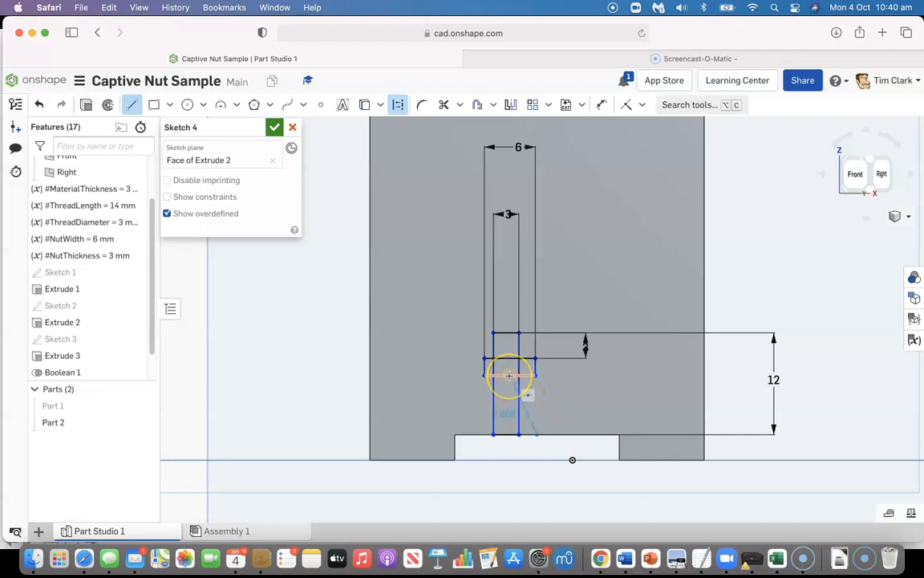
pyautogui.click(508, 376)
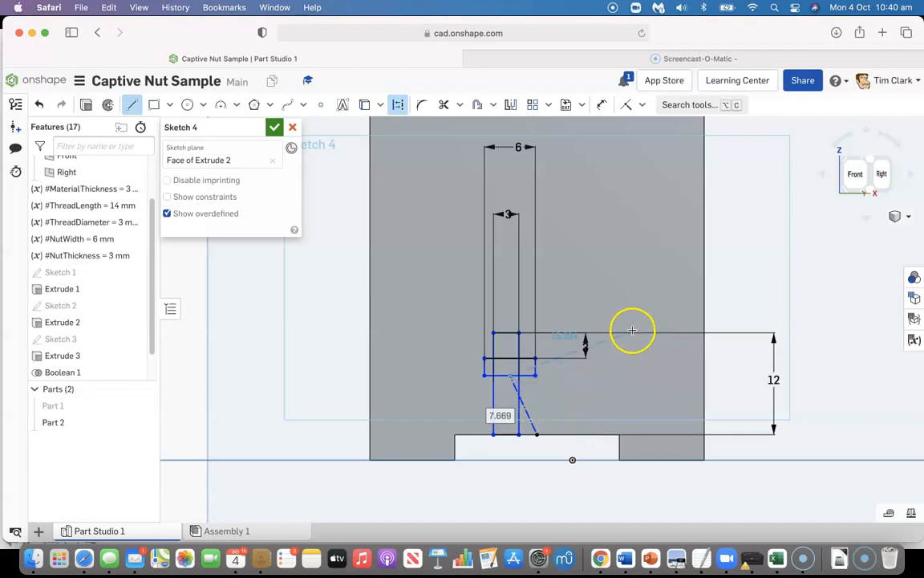
pyautogui.press('Escape')
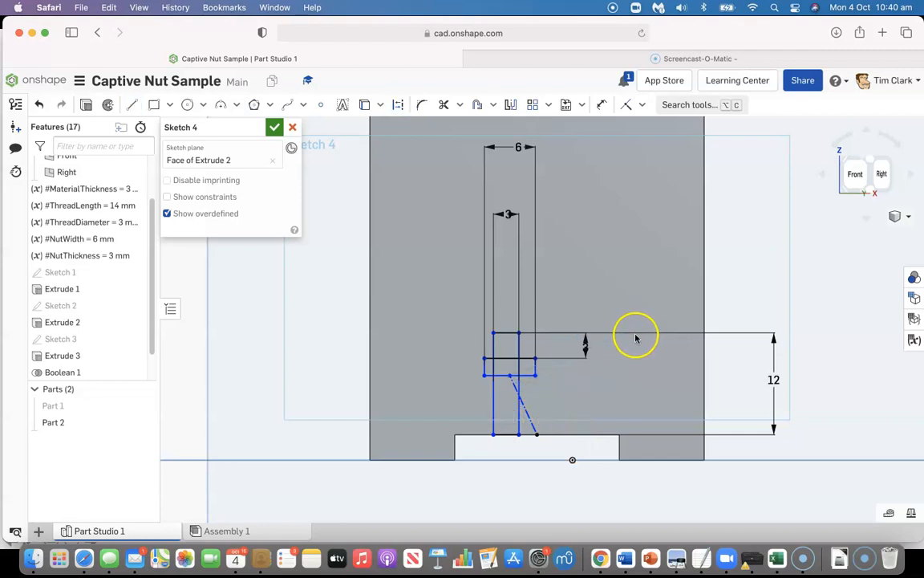
# Constrain the construction line between the recess and the horizontal rectangle to be vertical
pyautogui.click(645, 105)
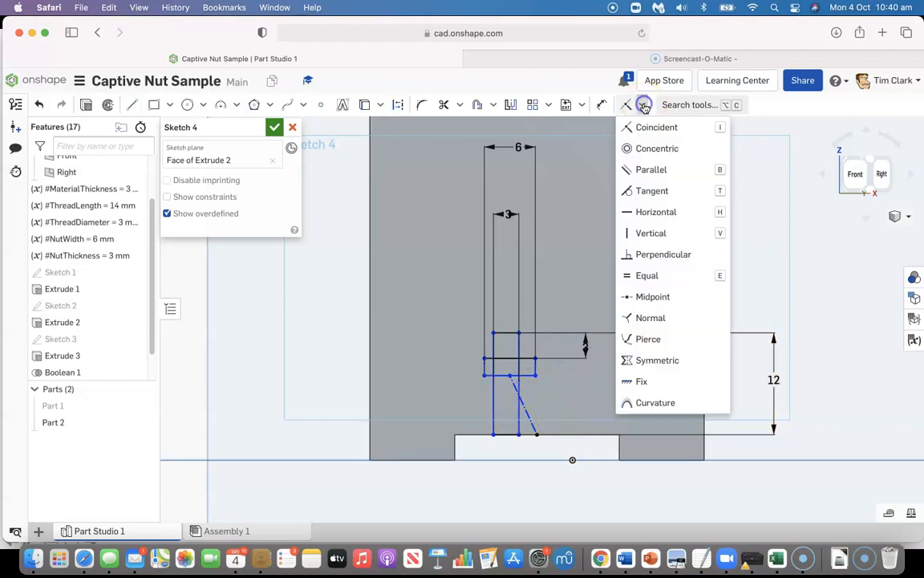
pyautogui.click(645, 233)
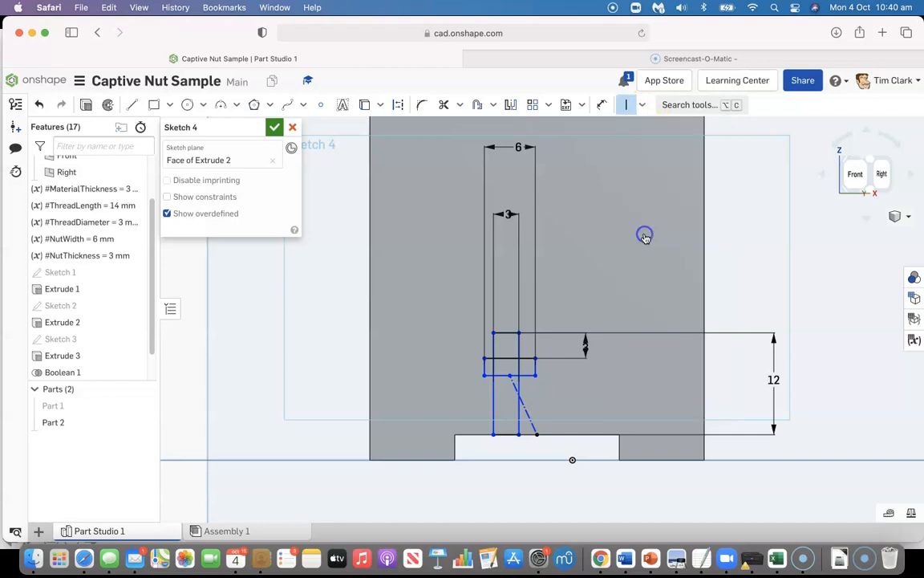
pyautogui.click(524, 410)
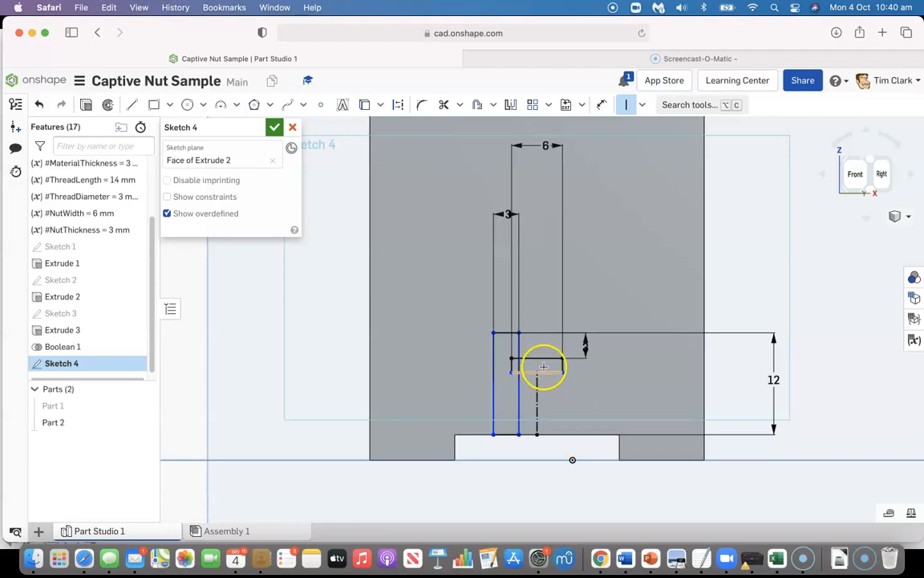
pyautogui.click(572, 372)
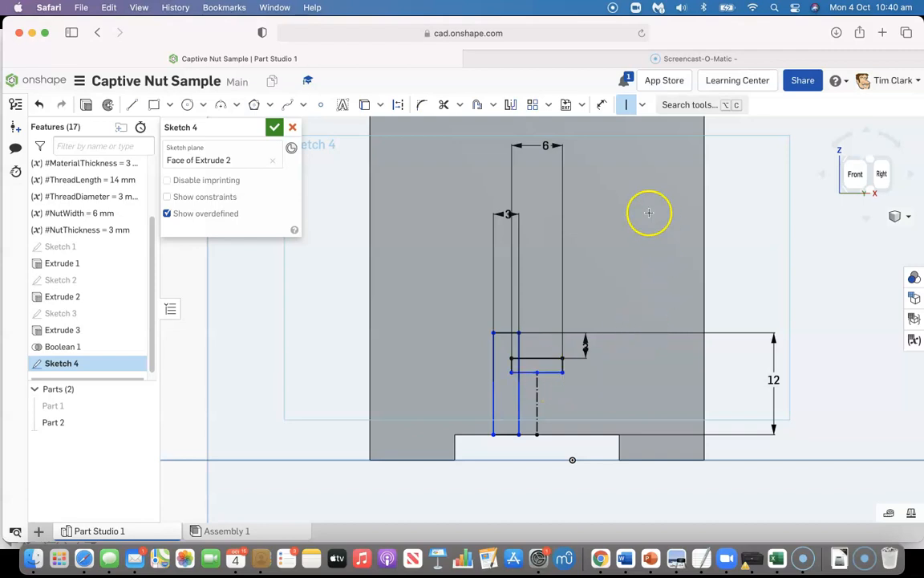
# Sketch a construction line about 5.9 mm long from the horizontal rectangle's lower-edge midpoint to the midpoint of the vertical rectangle's top edge
pyautogui.click(131, 104)
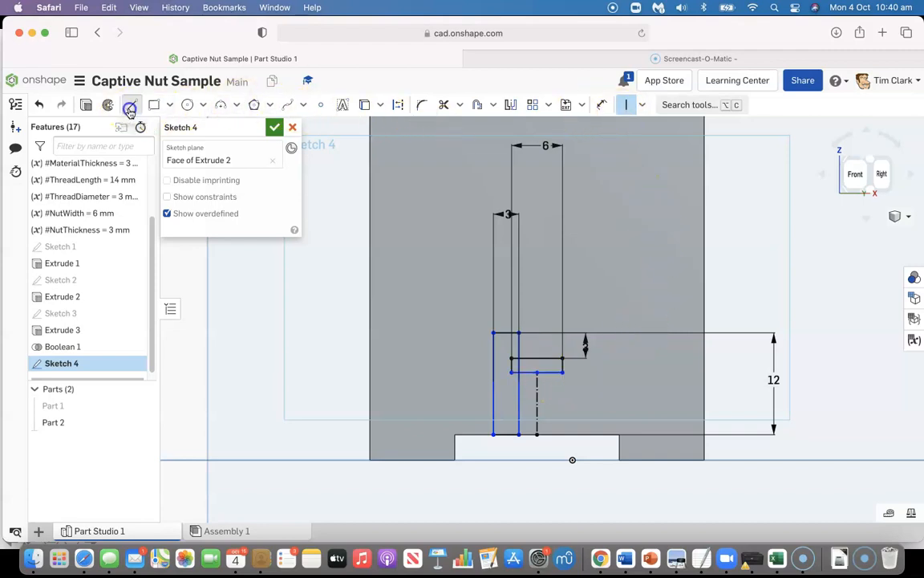
pyautogui.click(399, 106)
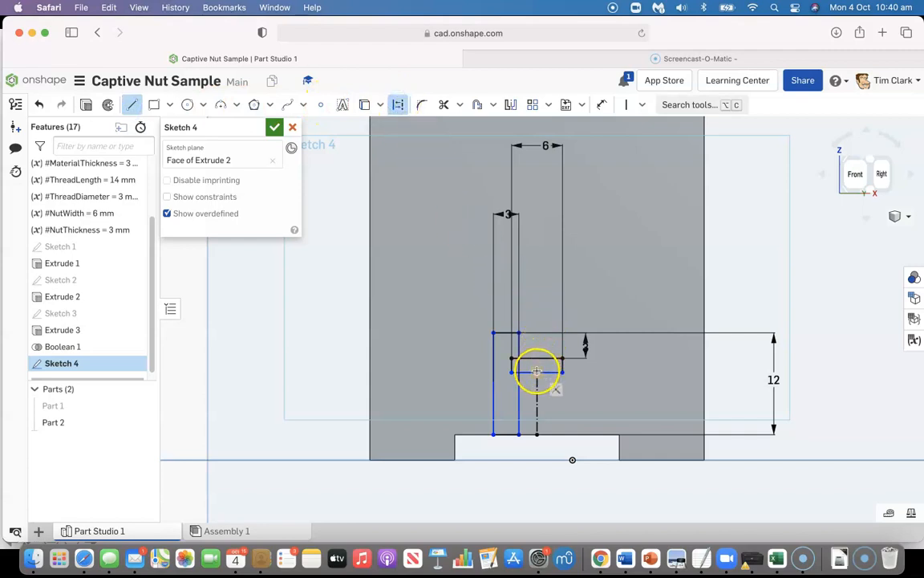
pyautogui.click(506, 336)
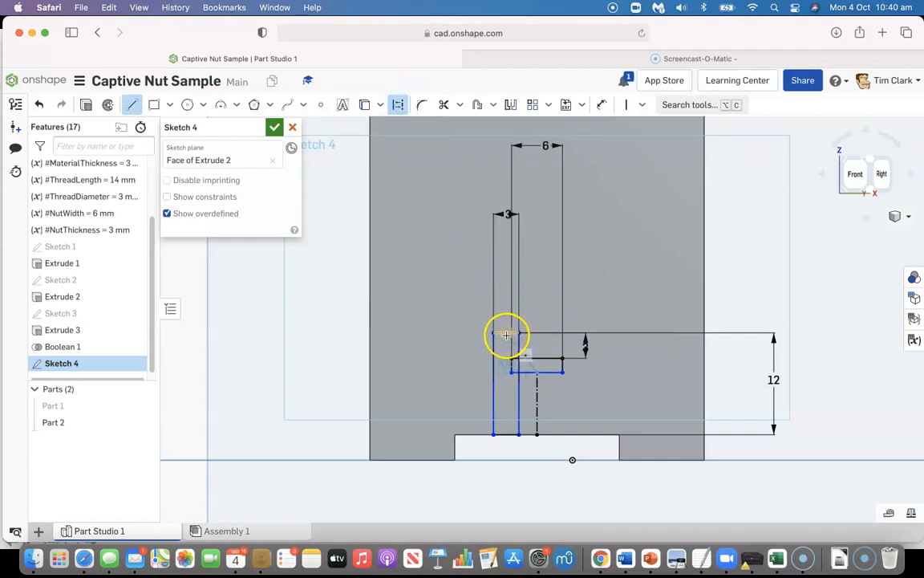
pyautogui.click(506, 333)
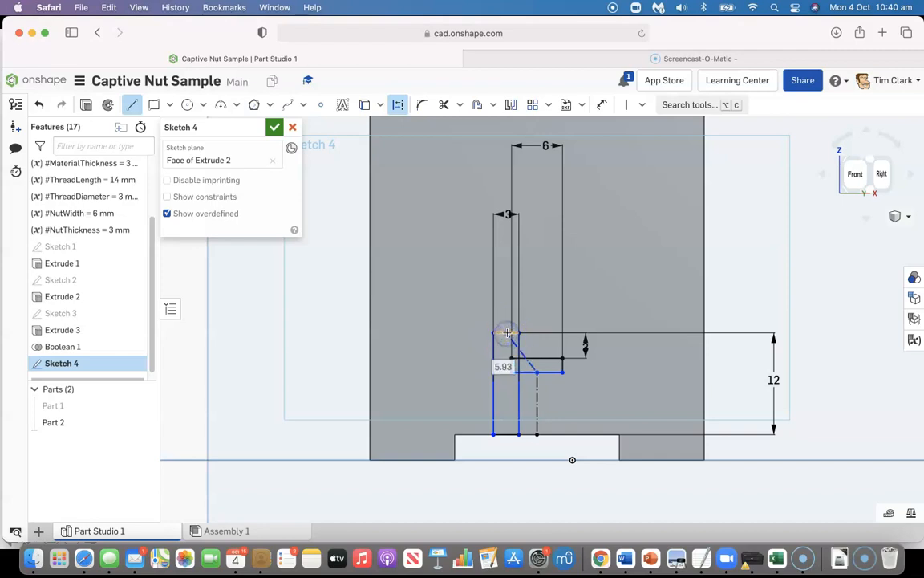
pyautogui.press('Escape')
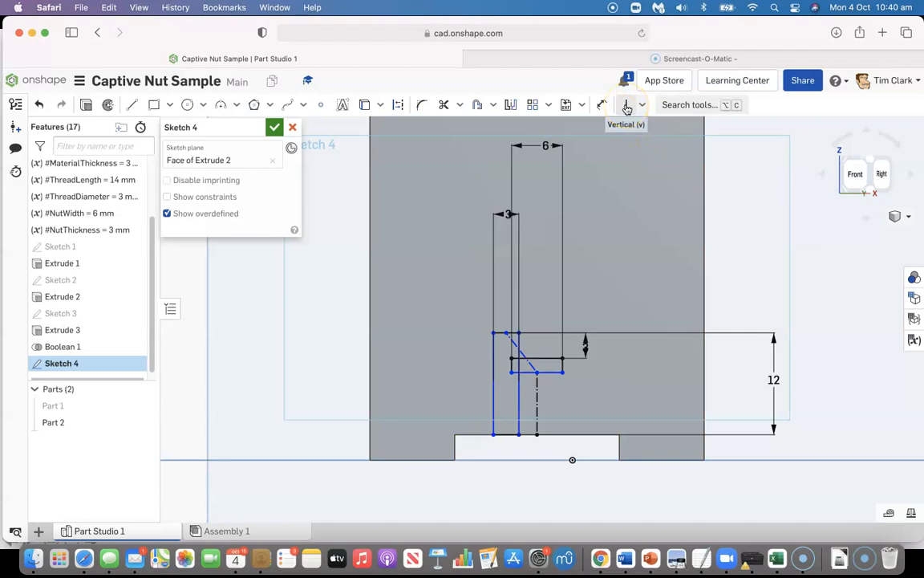
# Apply a vertical constraint to the slanted construction line joining the two rectangles
pyautogui.click(541, 317)
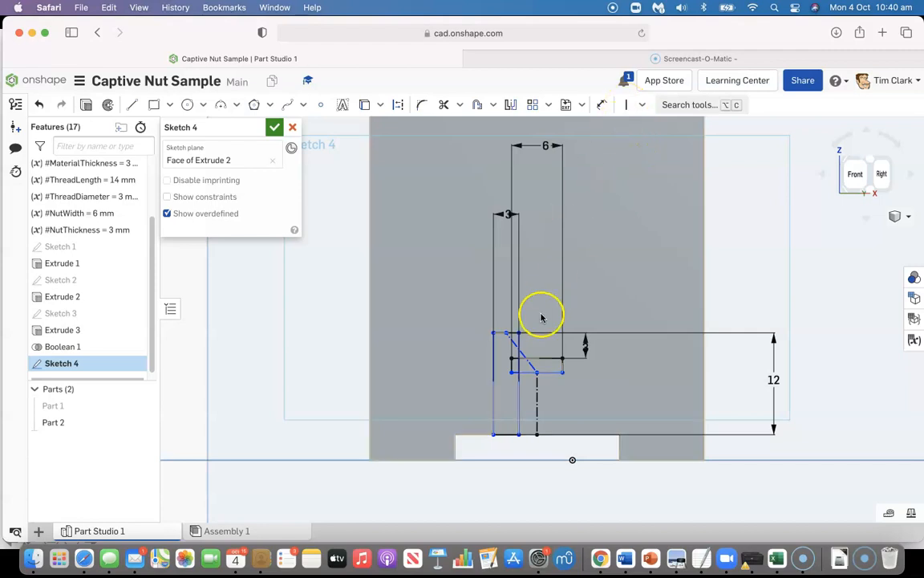
pyautogui.click(525, 358)
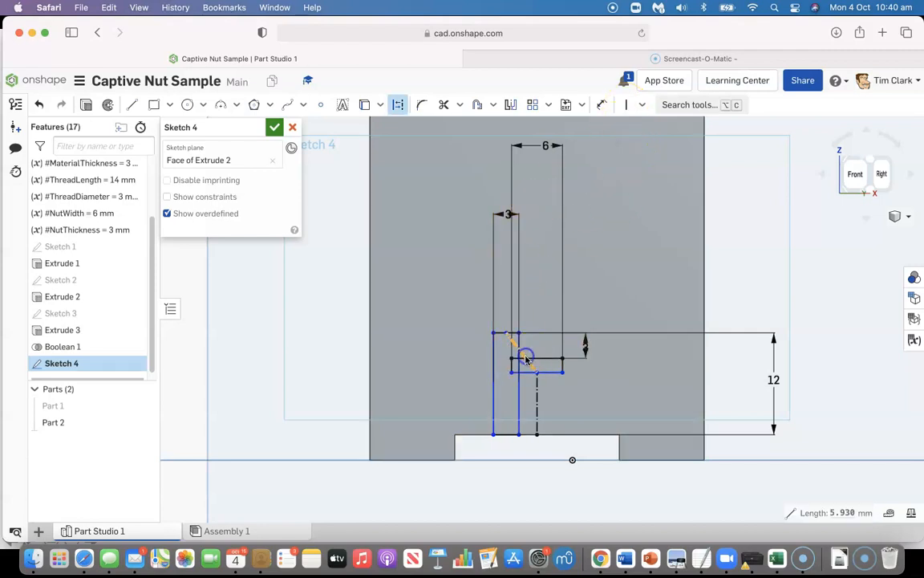
pyautogui.click(624, 105)
pyautogui.click(635, 164)
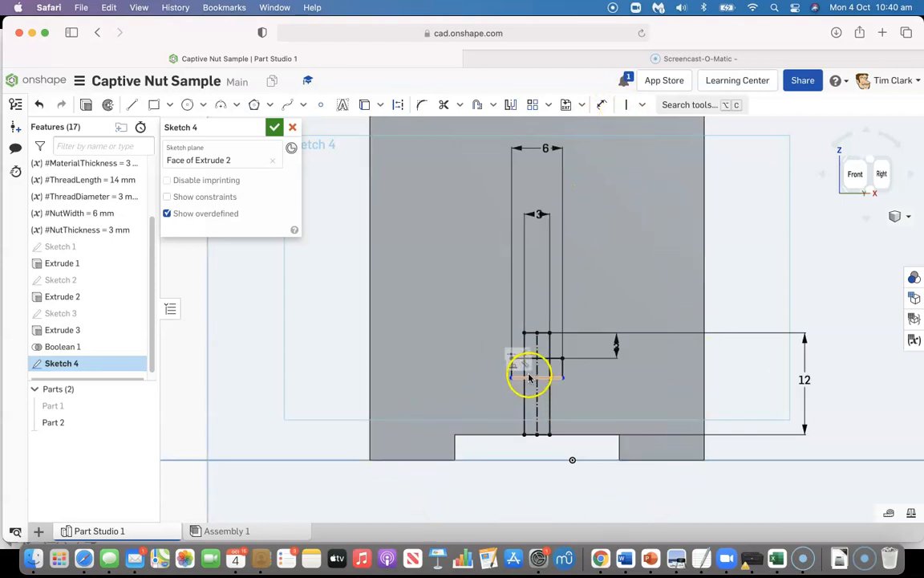
# Dimension the horizontal rectangle's height as #NutThickness
pyautogui.click(602, 104)
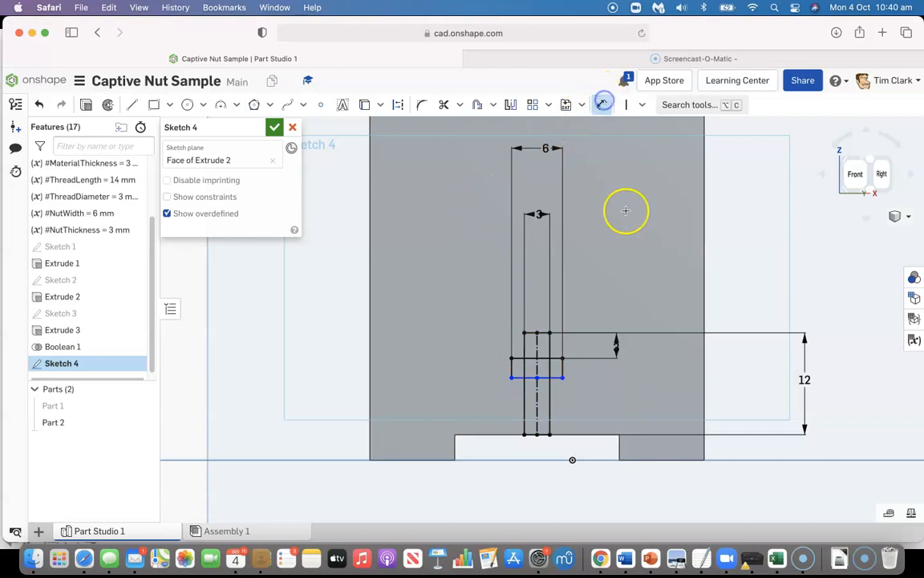
pyautogui.click(532, 358)
pyautogui.click(529, 376)
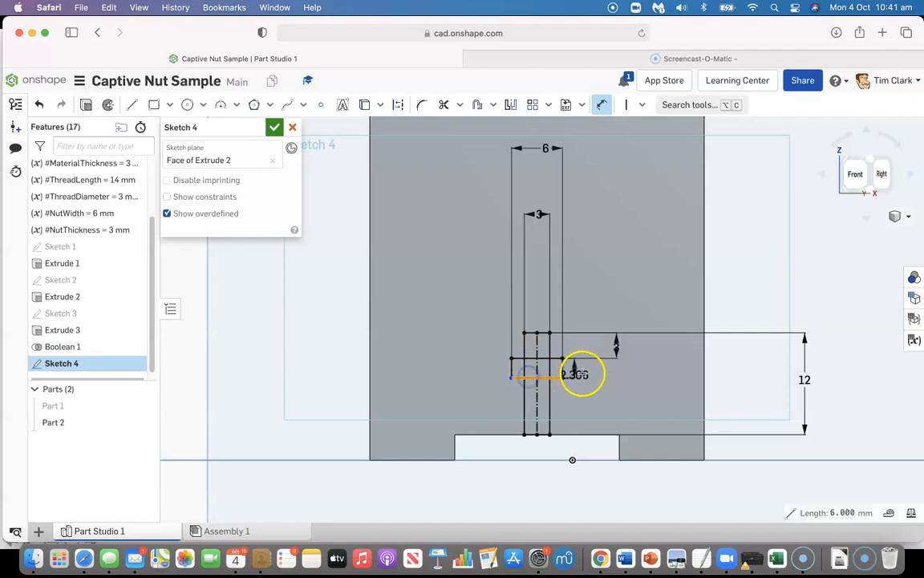
pyautogui.click(629, 425)
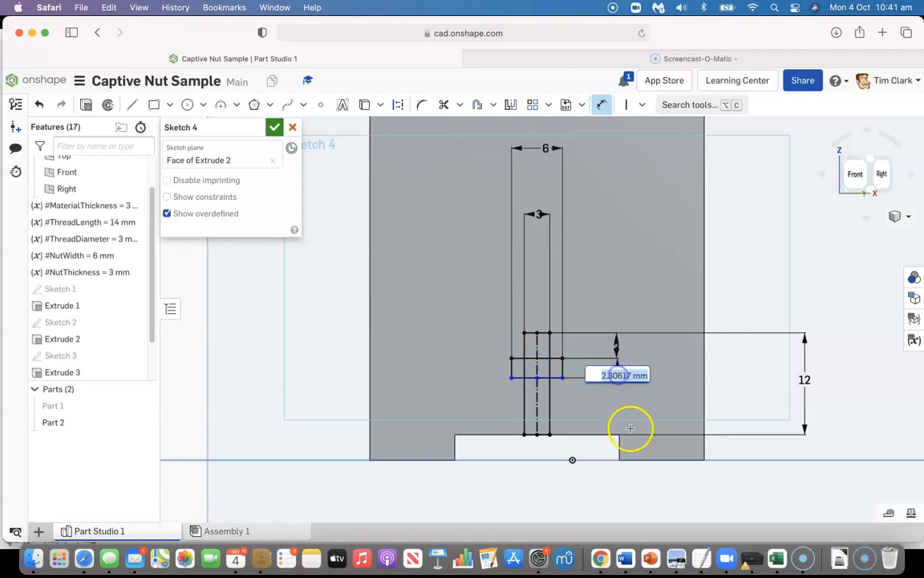
pyautogui.write('nut')
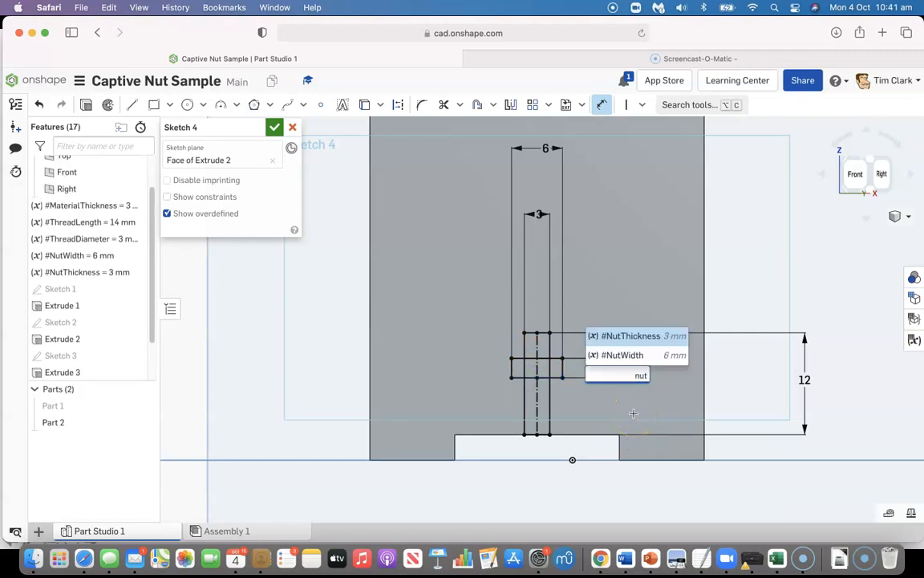
pyautogui.click(642, 342)
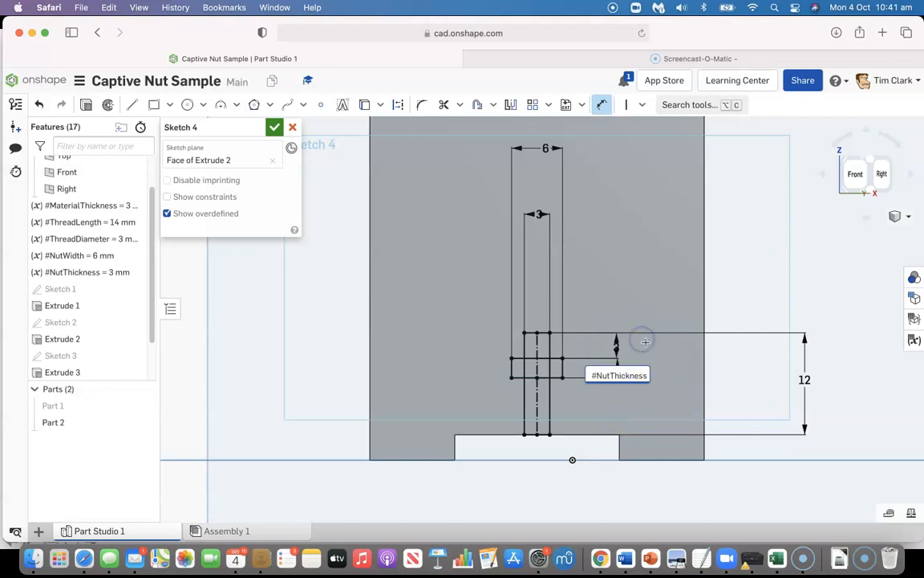
pyautogui.press('Return')
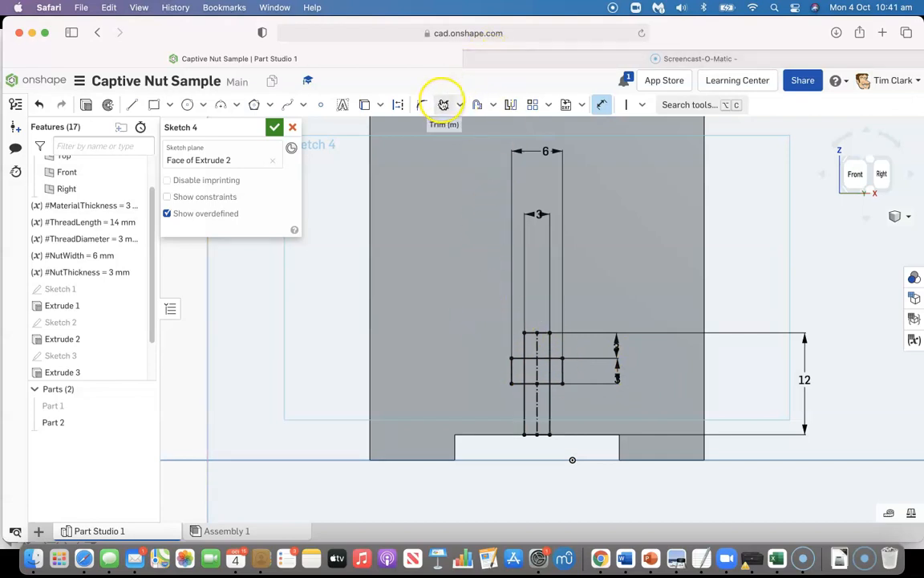
# Trim the overlapping inner segments where the bolt and nut rectangles cross to leave one cross-shaped outline, and finish the sketch
pyautogui.click(443, 105)
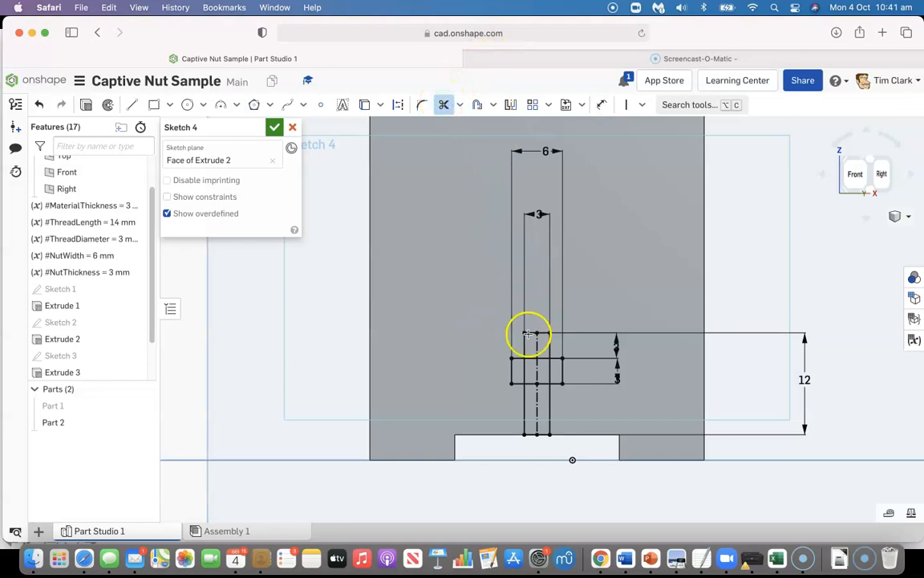
pyautogui.click(530, 358)
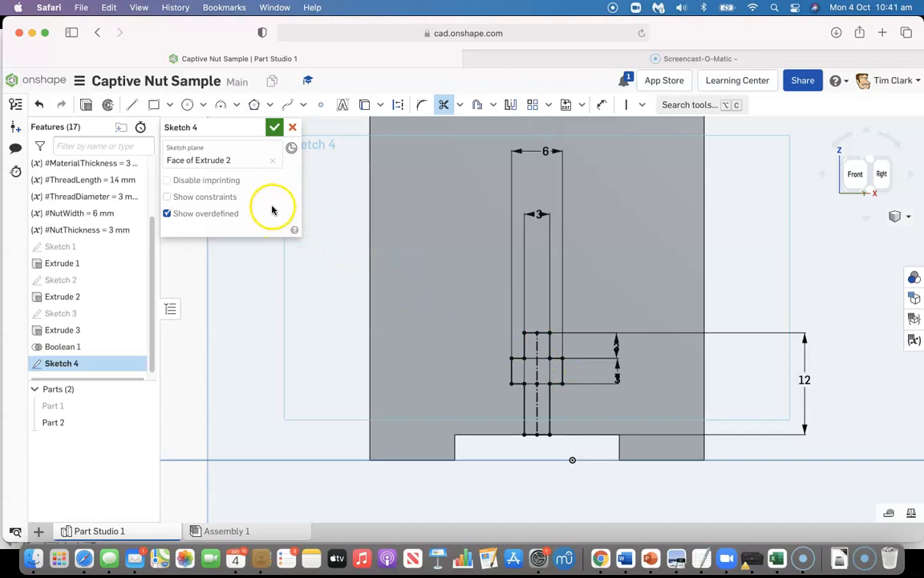
pyautogui.click(274, 126)
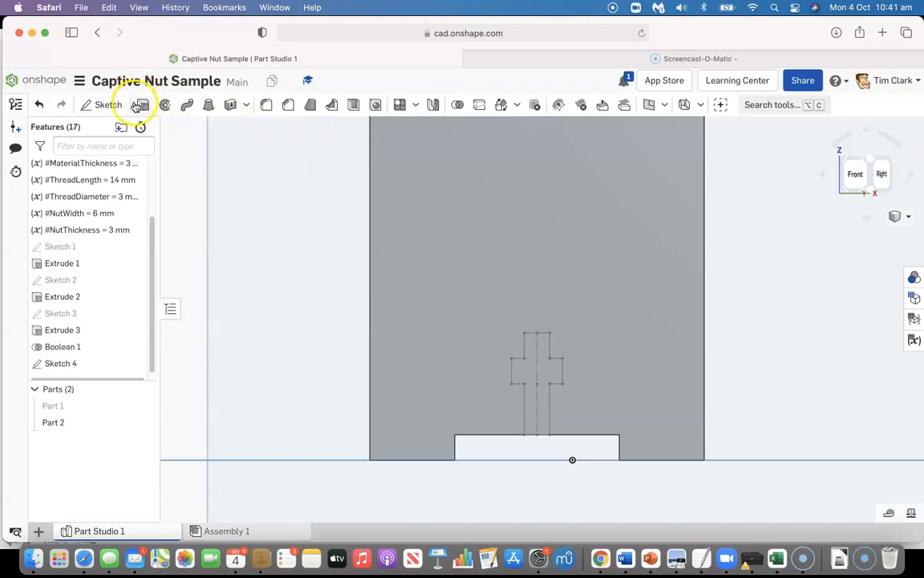
# Cut the cross-shaped bolt and nut profile out of the upright panel with a 25 mm blind Remove extrude
pyautogui.click(142, 104)
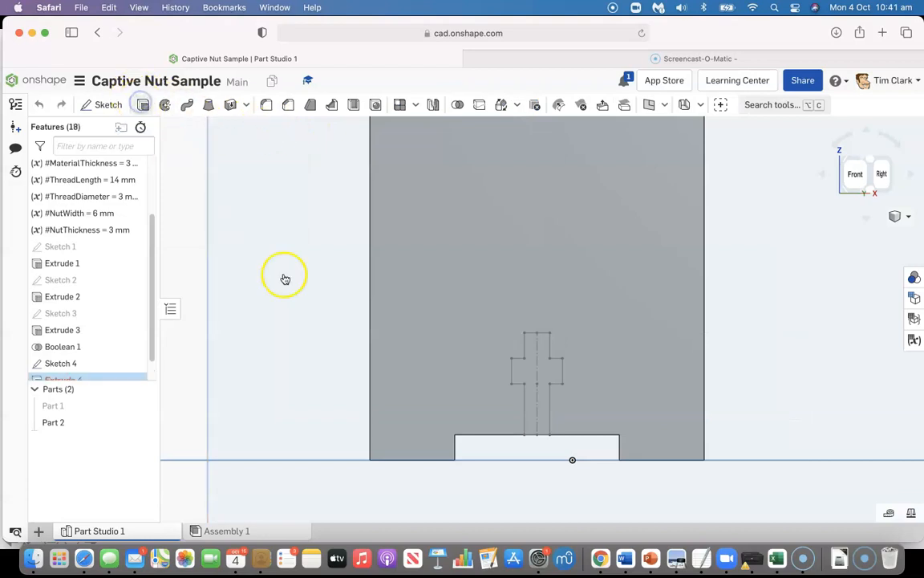
pyautogui.click(539, 365)
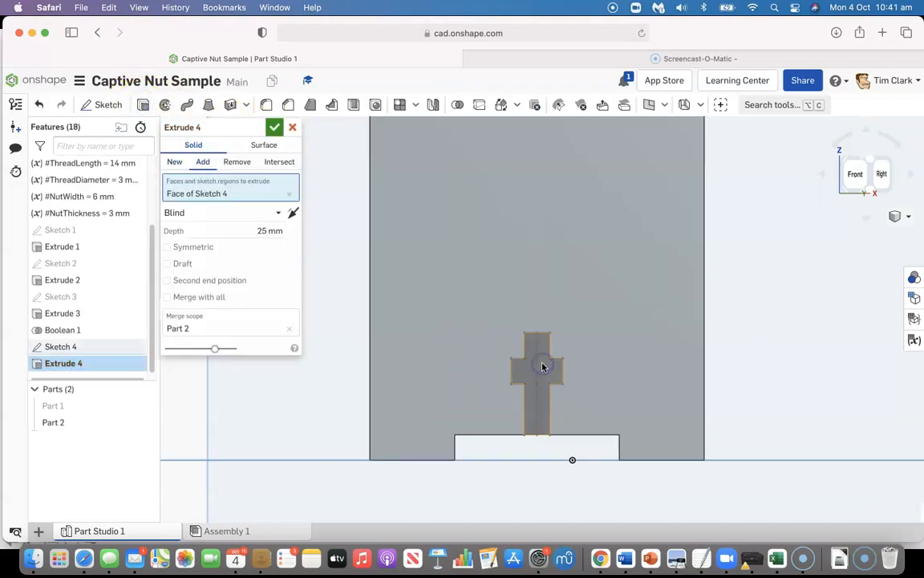
pyautogui.click(234, 161)
pyautogui.click(275, 127)
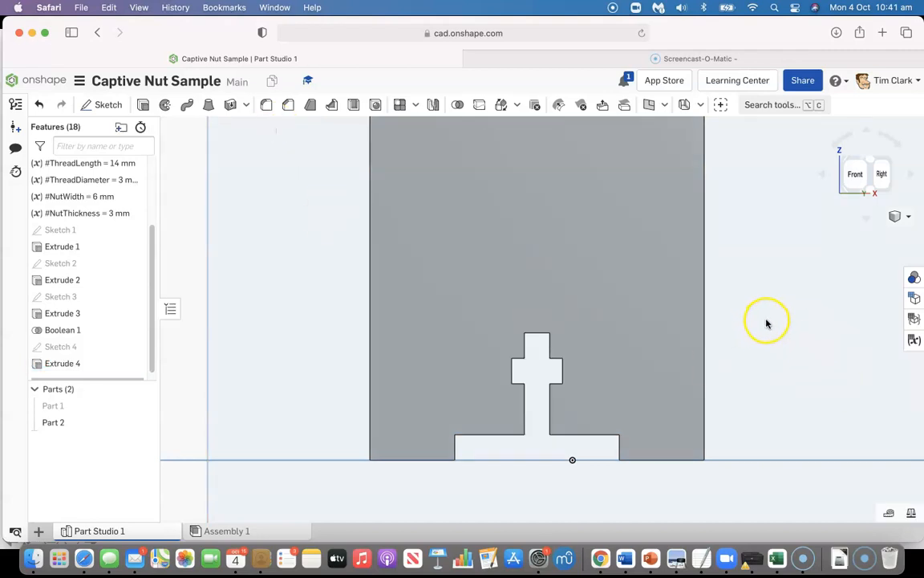
# Show the hidden base plate (Part 1) and start a new sketch on its upper face
pyautogui.click(143, 406)
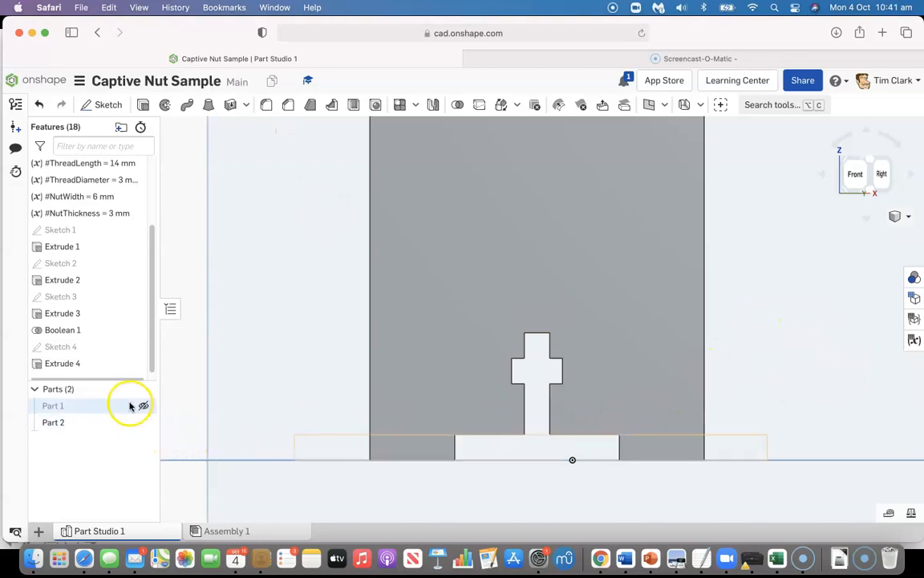
pyautogui.click(870, 158)
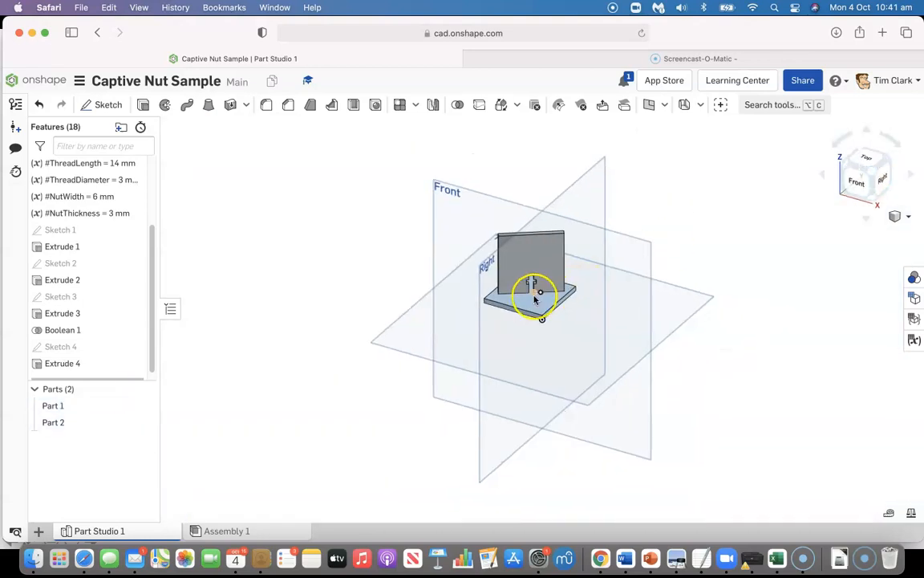
pyautogui.scroll(6, 532, 296)
pyautogui.scroll(4, 531, 298)
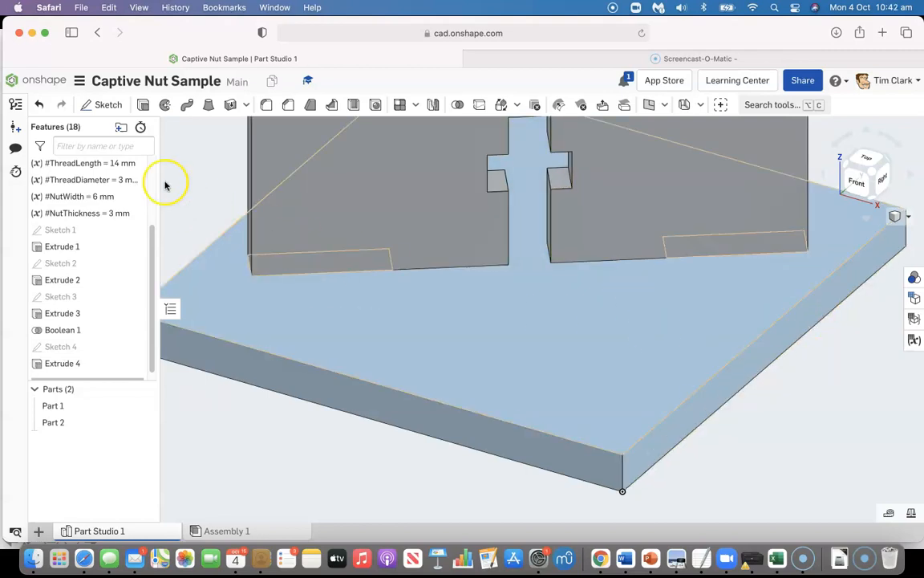
pyautogui.click(107, 107)
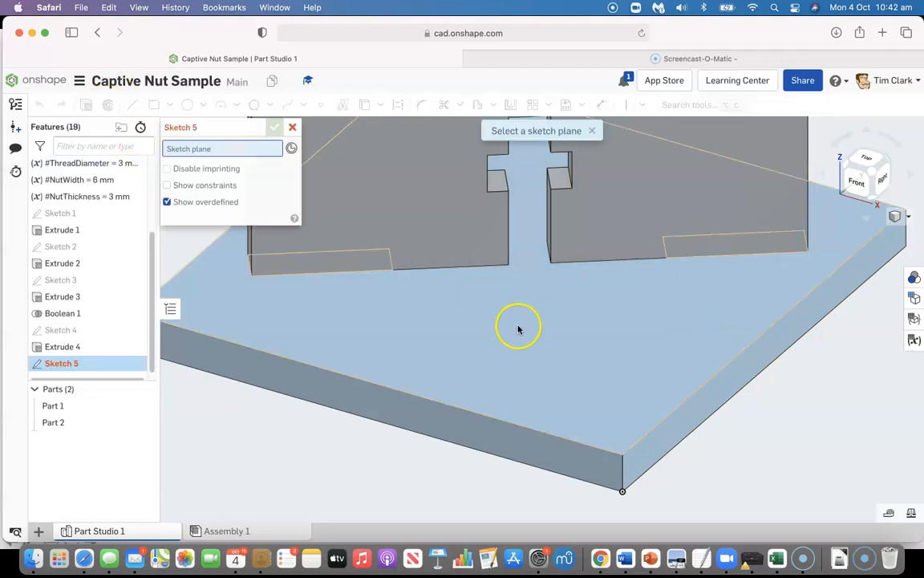
pyautogui.click(540, 320)
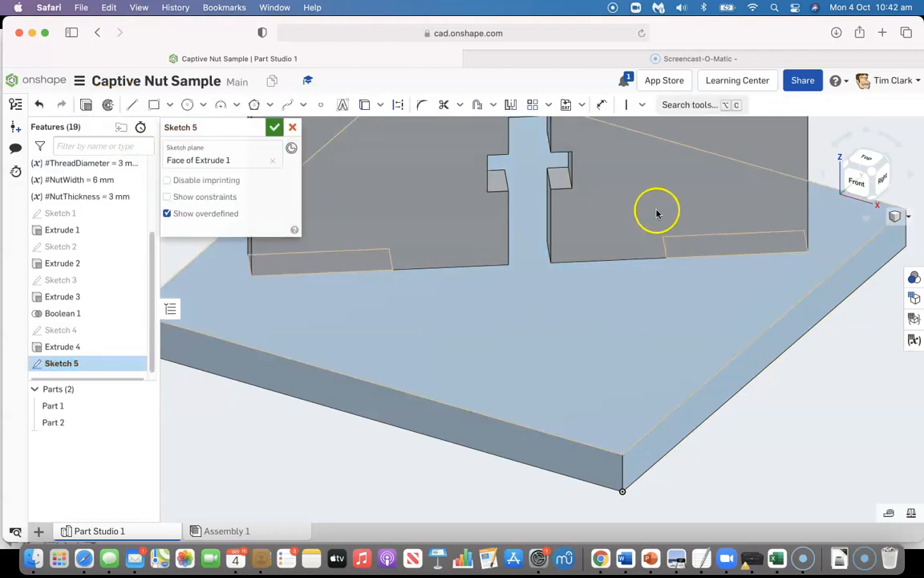
# Project the two bottom edges of the bolt slot's side walls onto the base plate sketch with the Use tool
pyautogui.click(366, 105)
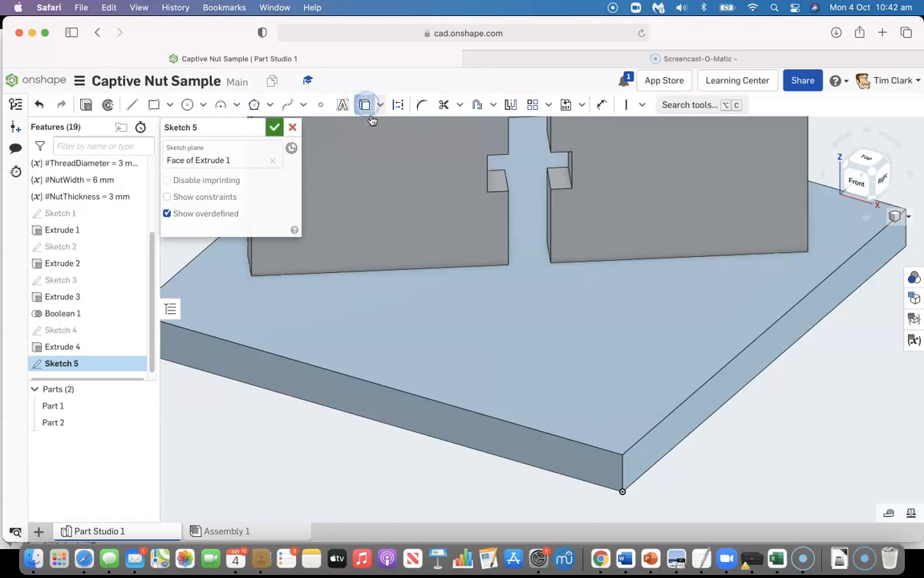
pyautogui.click(551, 248)
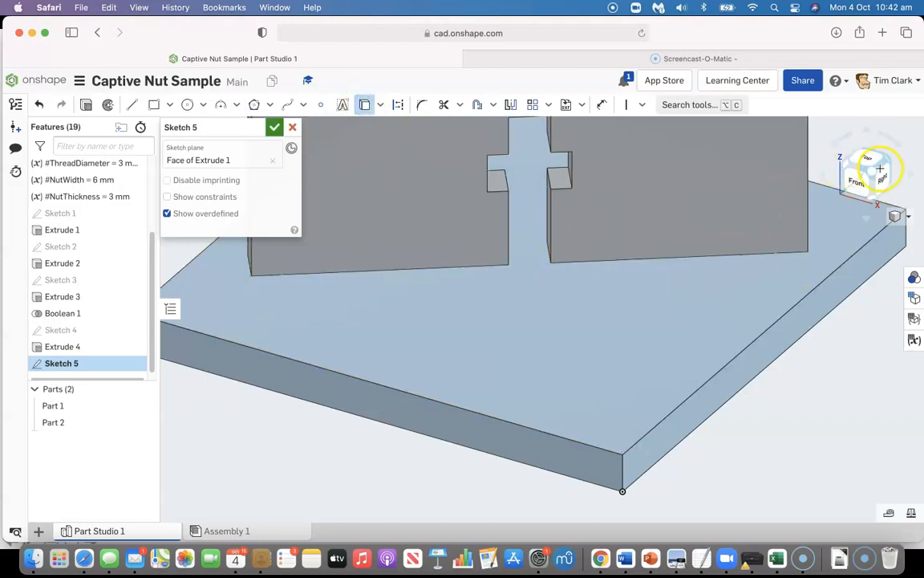
pyautogui.click(873, 172)
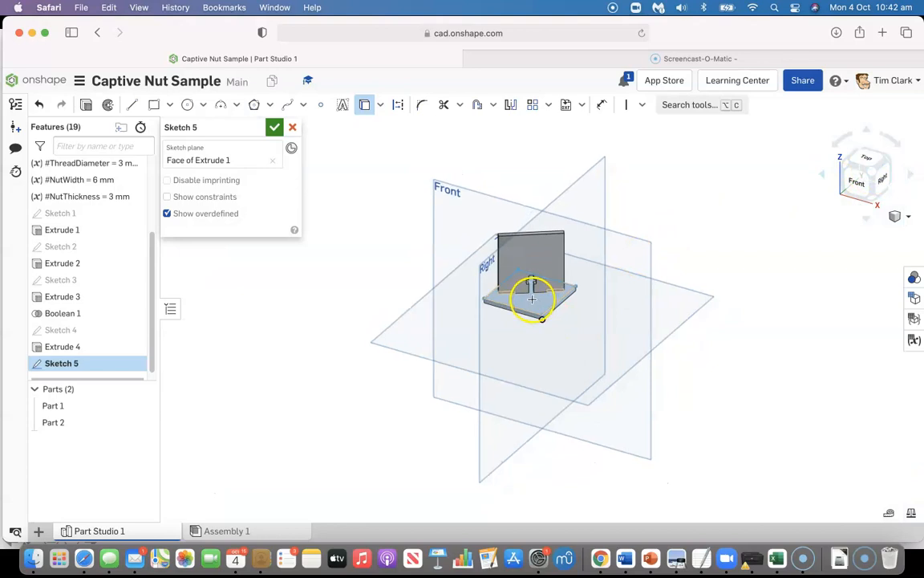
pyautogui.scroll(5, 531, 299)
pyautogui.scroll(3, 531, 300)
pyautogui.moveTo(368, 399); pyautogui.dragTo(374, 423, button='middle')
pyautogui.moveTo(329, 392); pyautogui.dragTo(348, 410, button='right')
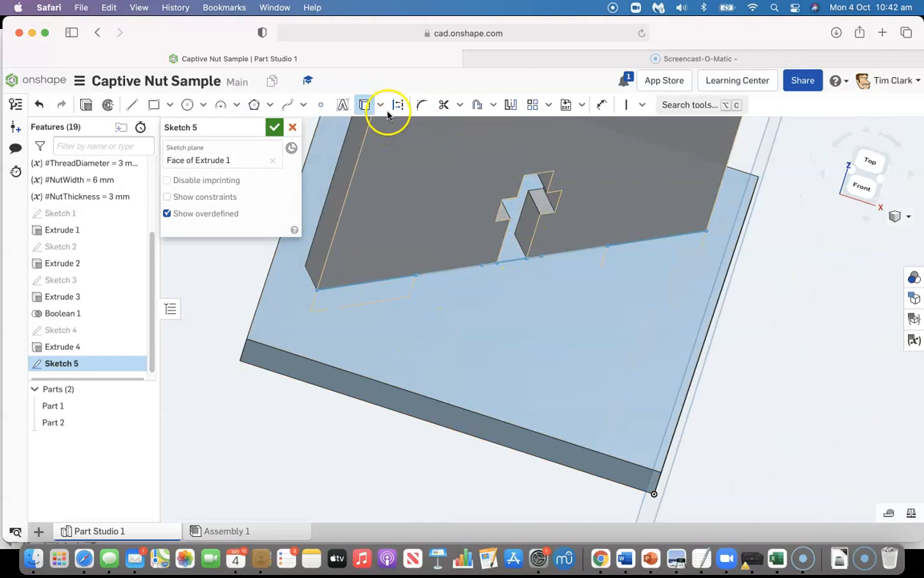
pyautogui.click(517, 241)
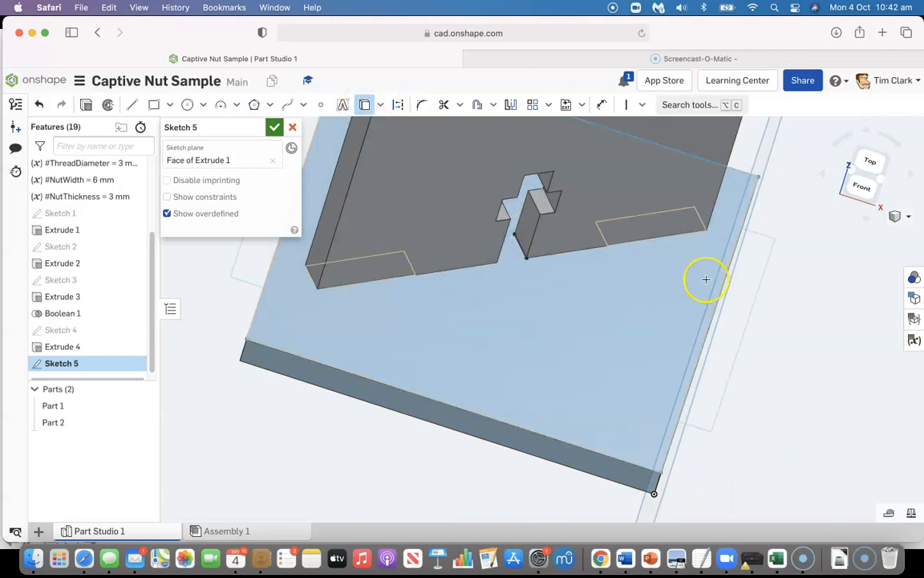
pyautogui.moveTo(609, 342); pyautogui.dragTo(566, 348, button='right')
pyautogui.click(578, 243)
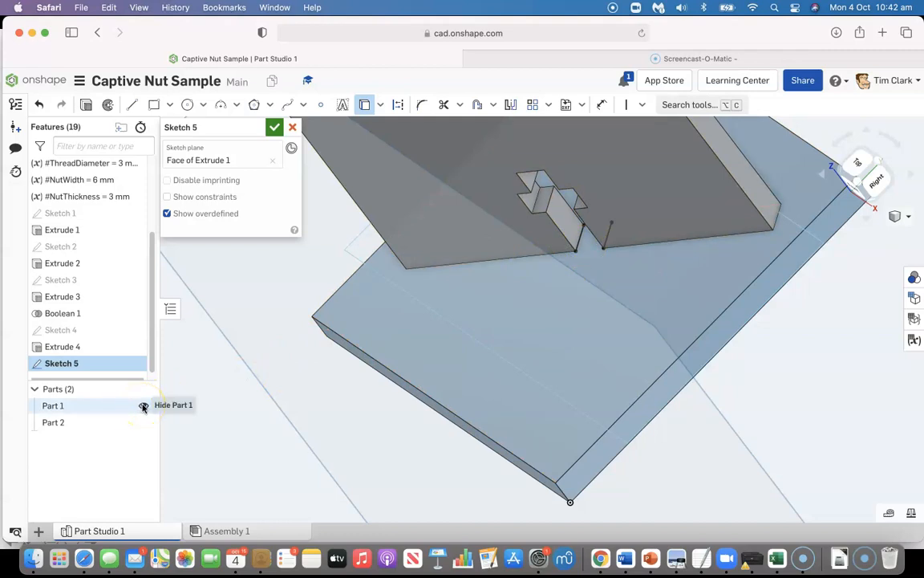
# Hide the upright panel (Part 2) and sketch a construction line joining the midpoints of the two projected edges
pyautogui.click(143, 421)
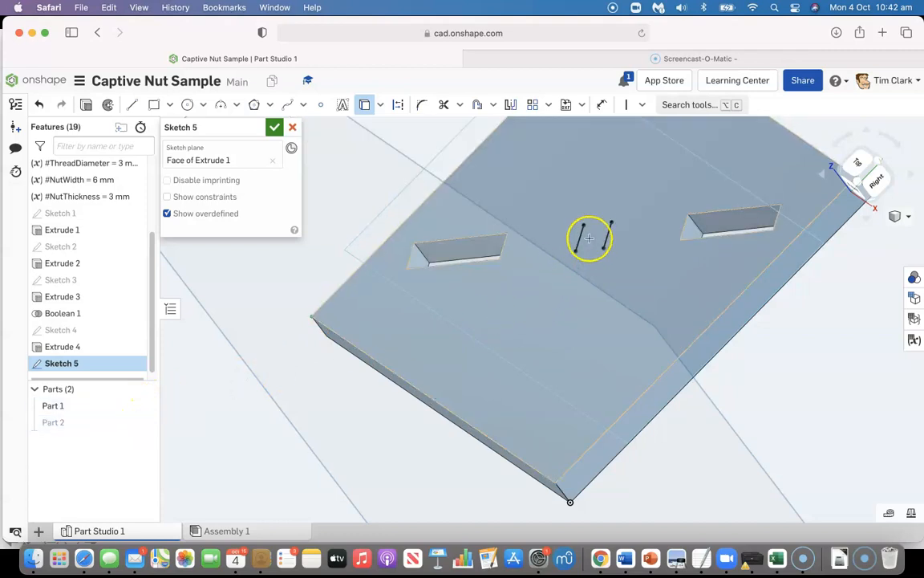
pyautogui.scroll(1, 596, 240)
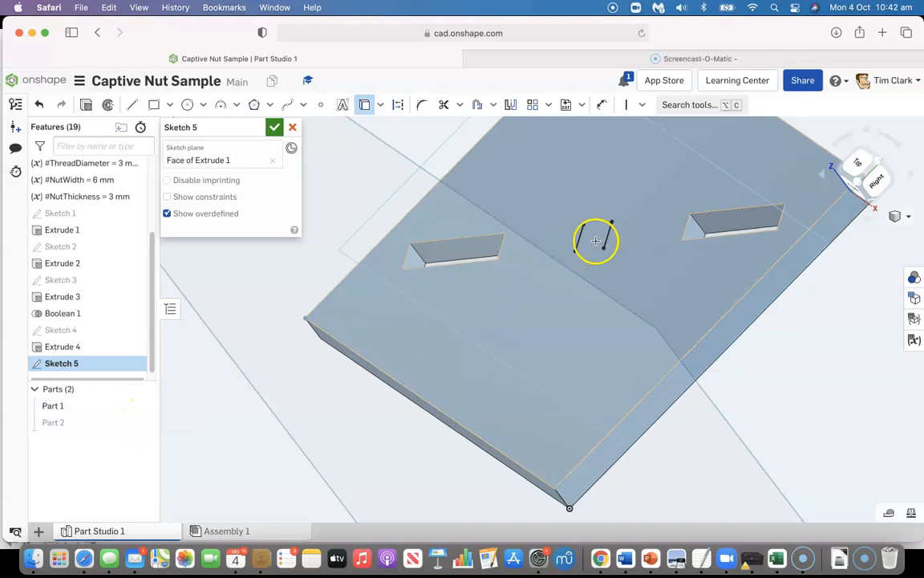
pyautogui.scroll(5, 596, 241)
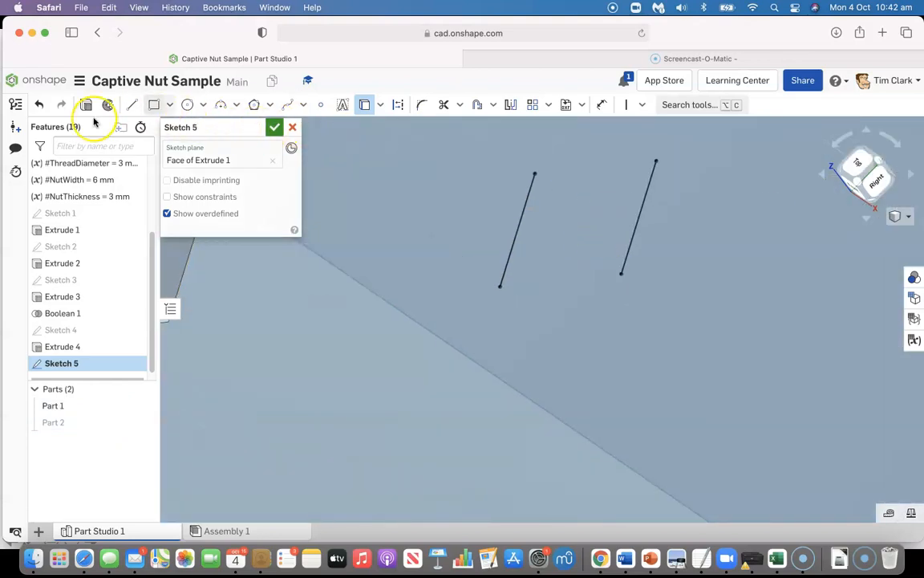
pyautogui.click(133, 101)
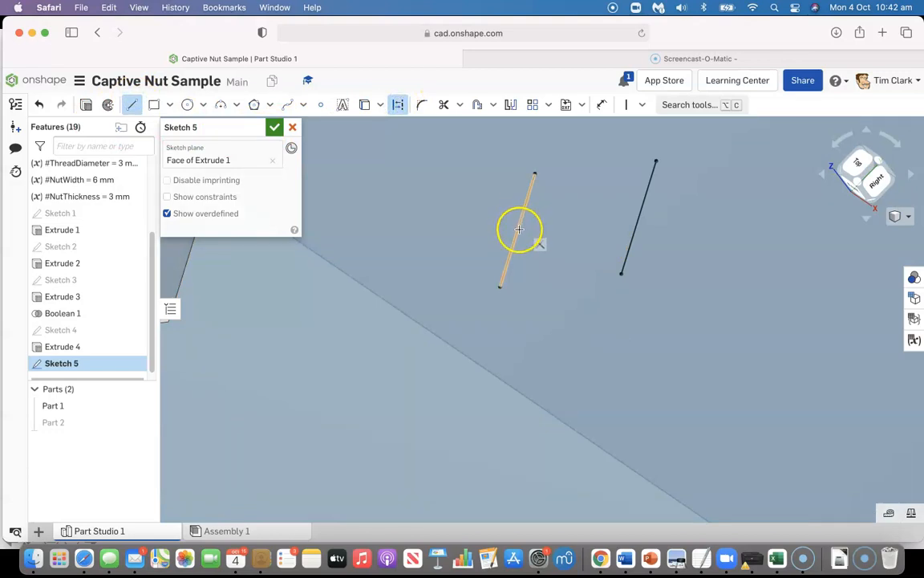
pyautogui.click(516, 231)
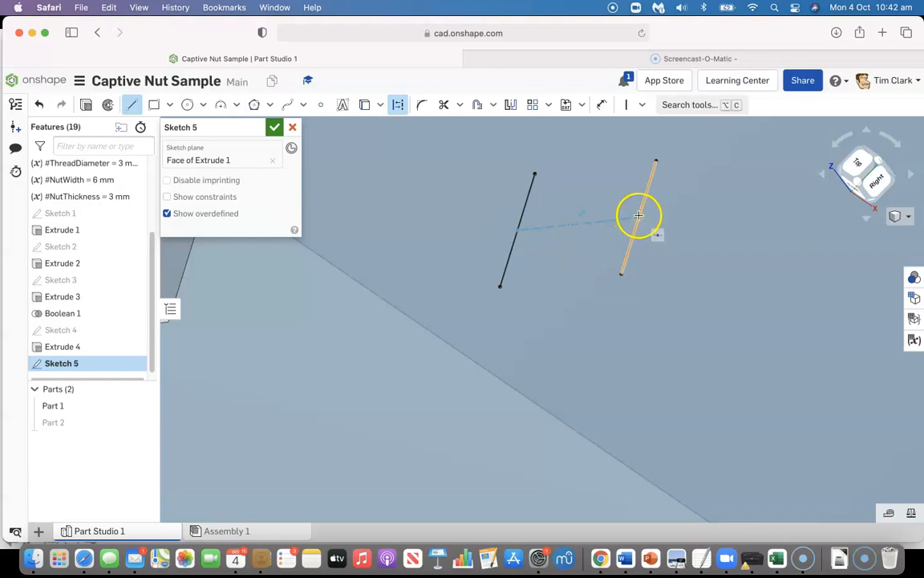
pyautogui.click(639, 217)
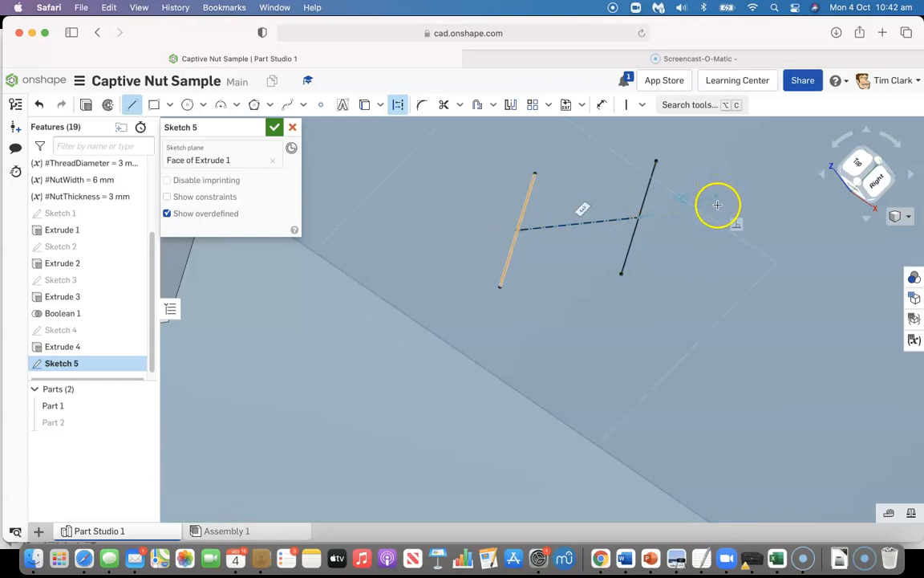
pyautogui.press('Escape')
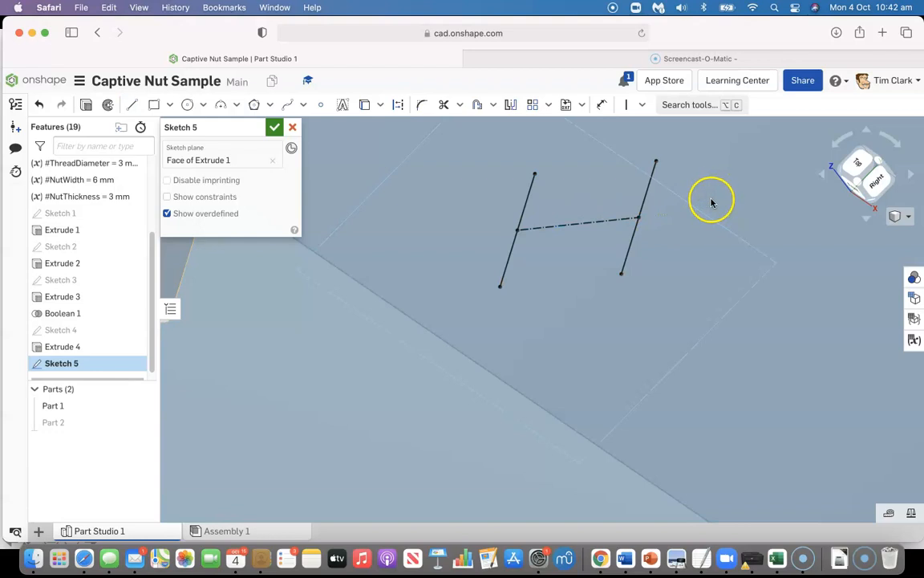
# Sketch a 3 mm diameter circle centred on the construction line's midpoint and reaching its endpoint, and finish the sketch
pyautogui.rightClick(669, 236)
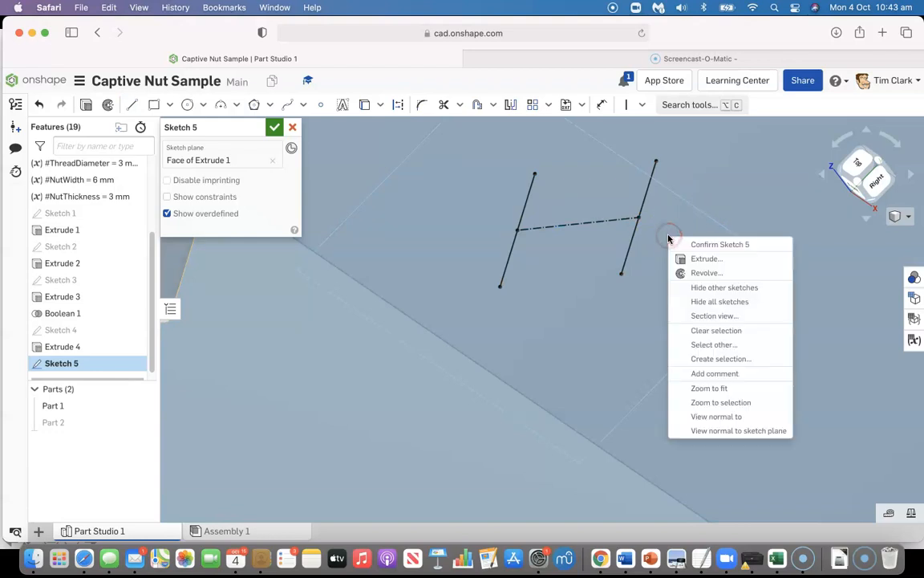
pyautogui.click(716, 417)
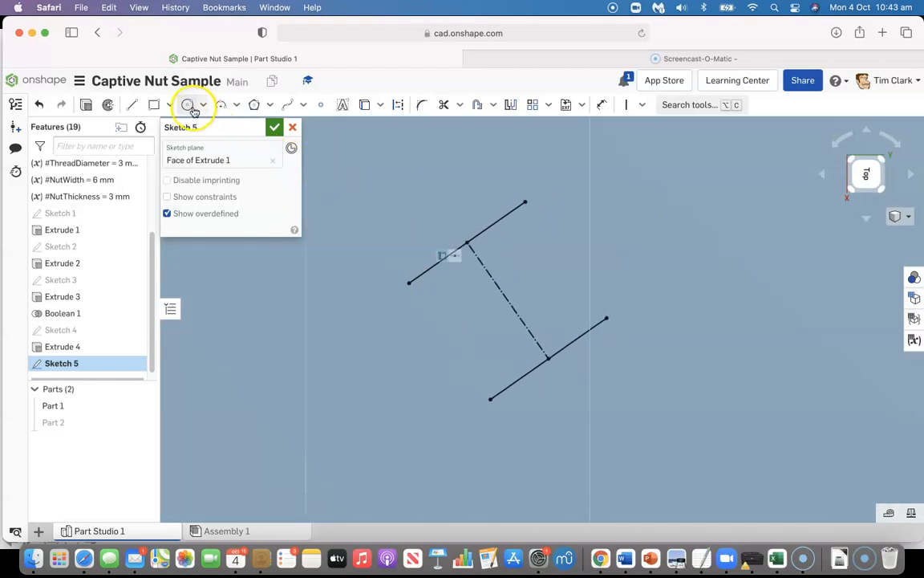
pyautogui.click(187, 106)
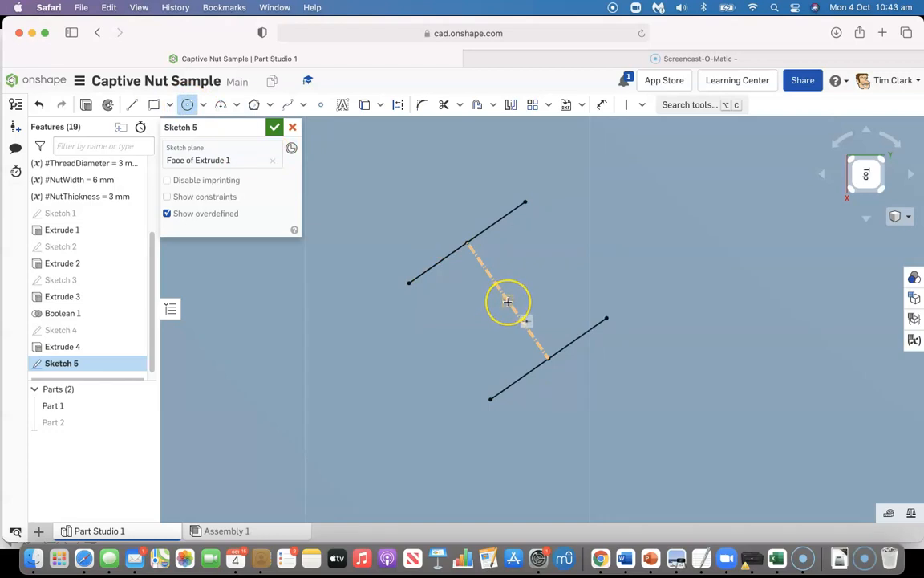
pyautogui.moveTo(508, 301); pyautogui.dragTo(468, 241)
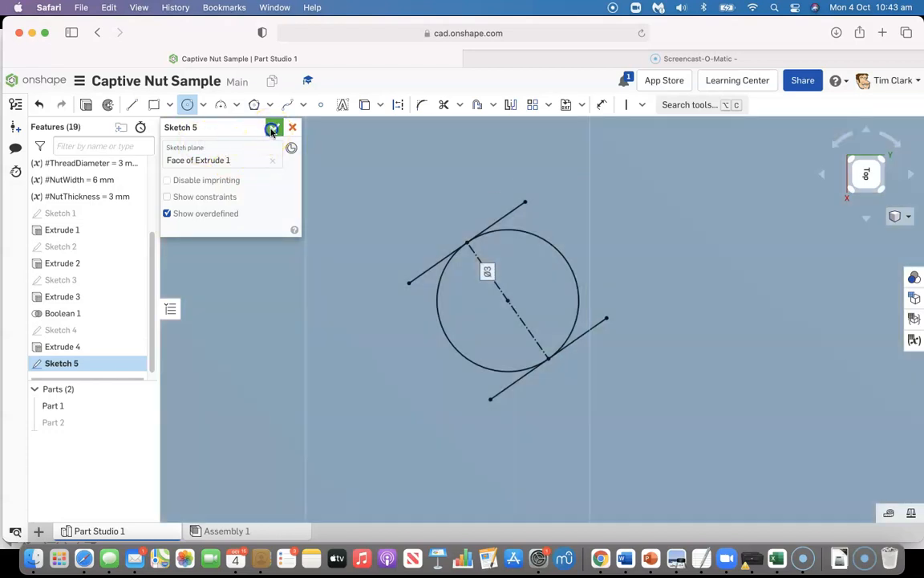
pyautogui.click(272, 130)
# Cut the circle through the base plate with a 25 mm blind Remove extrude
pyautogui.click(144, 106)
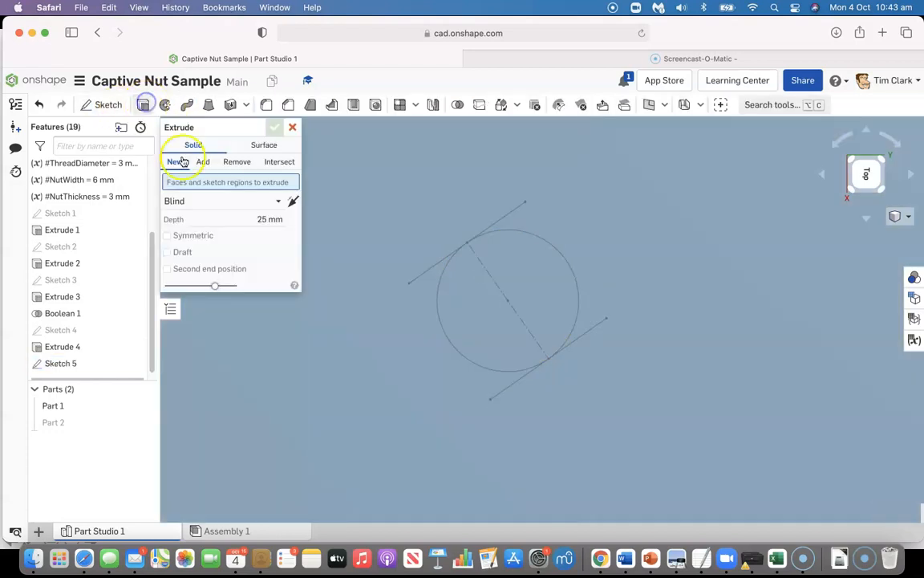
pyautogui.click(481, 293)
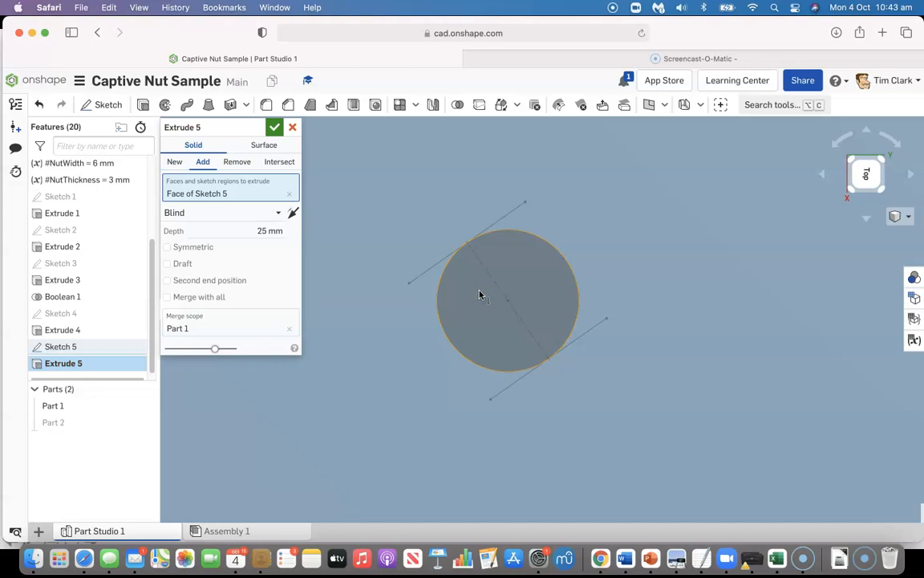
pyautogui.click(238, 163)
pyautogui.click(274, 126)
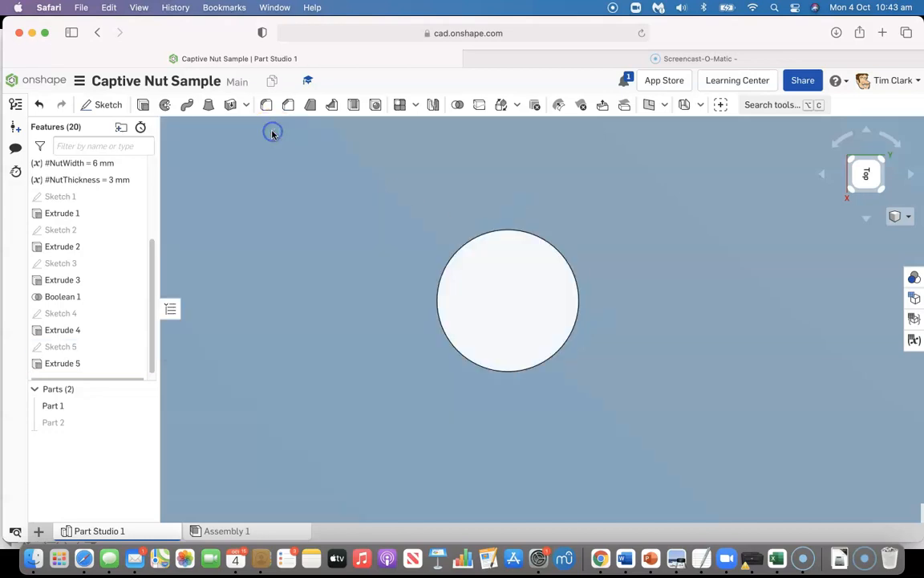
# Show the upright panel (Part 2) again and examine the bolt hole beneath its slot from an isometric view
pyautogui.click(145, 422)
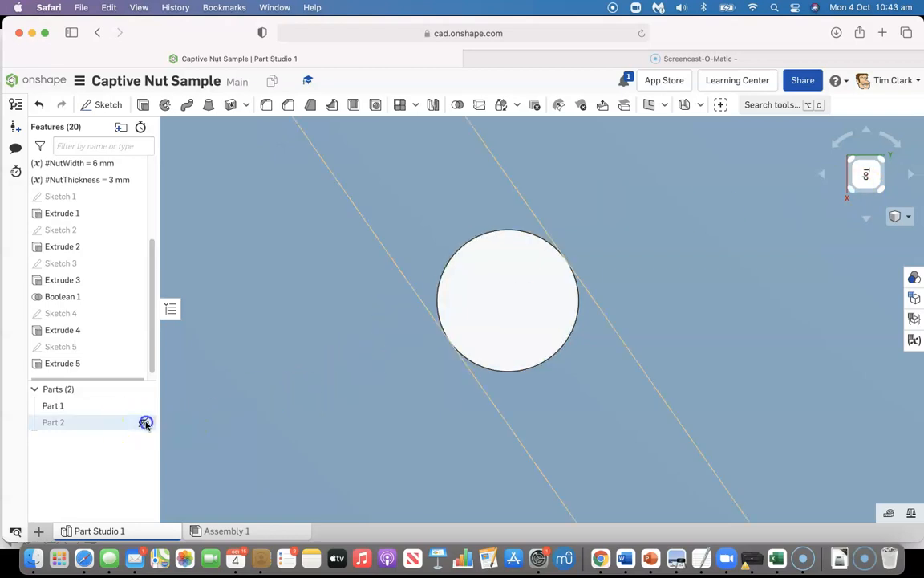
pyautogui.click(853, 189)
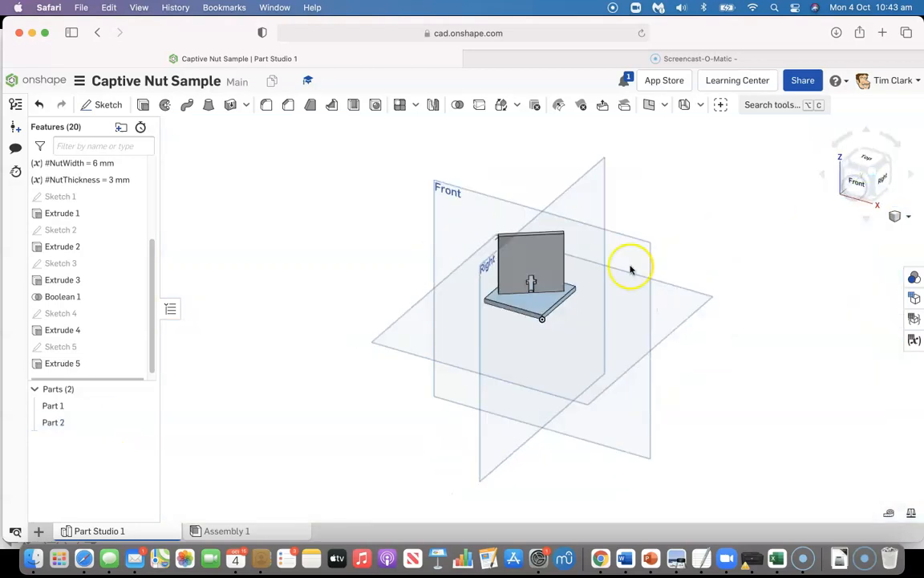
pyautogui.scroll(10, 536, 315)
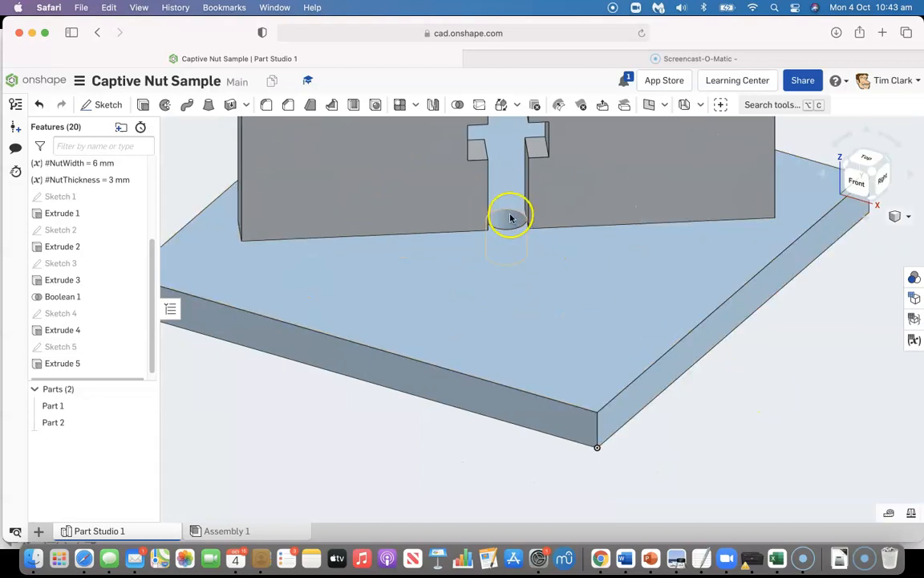
pyautogui.scroll(-8, 585, 340)
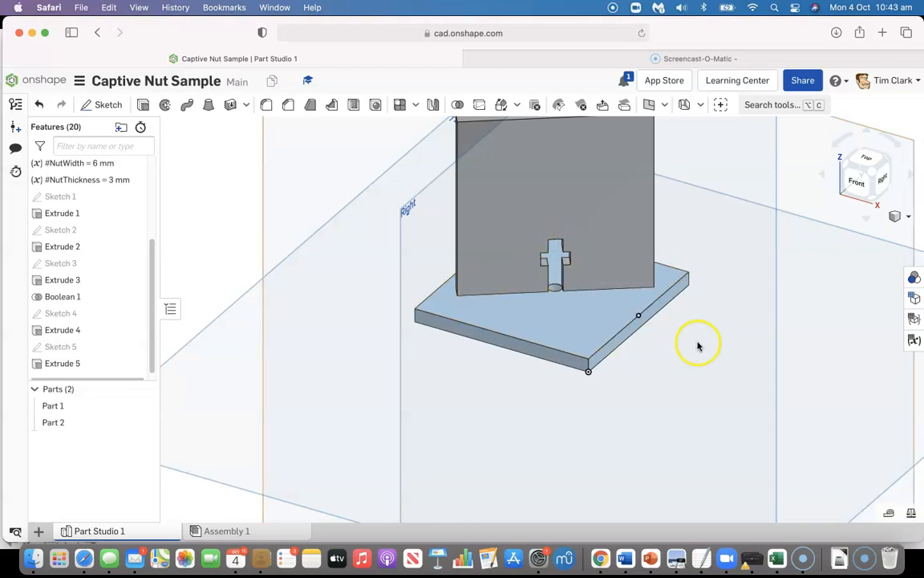
# Start a sketch on the upright panel's front face and add the text "TIC" above the slot in the Allerta Stencil font
pyautogui.click(744, 320)
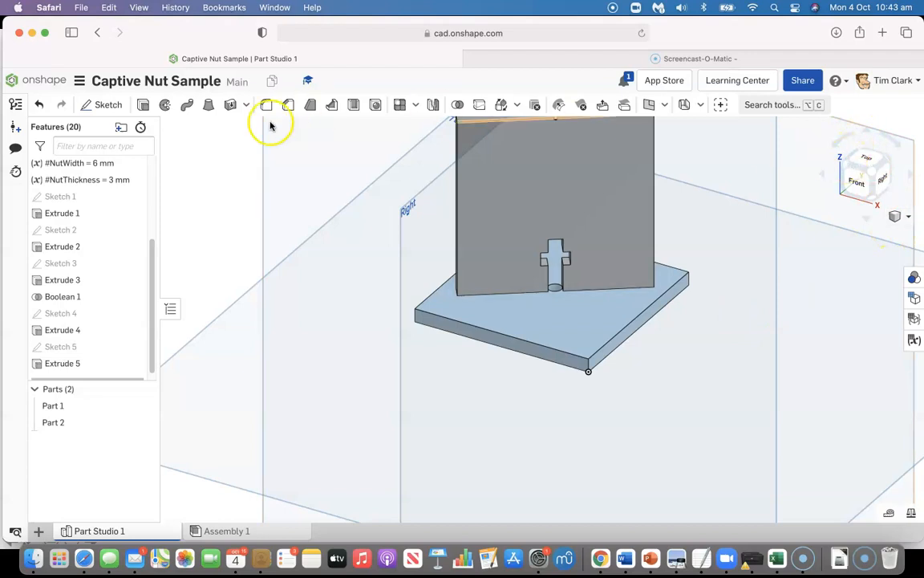
pyautogui.click(102, 105)
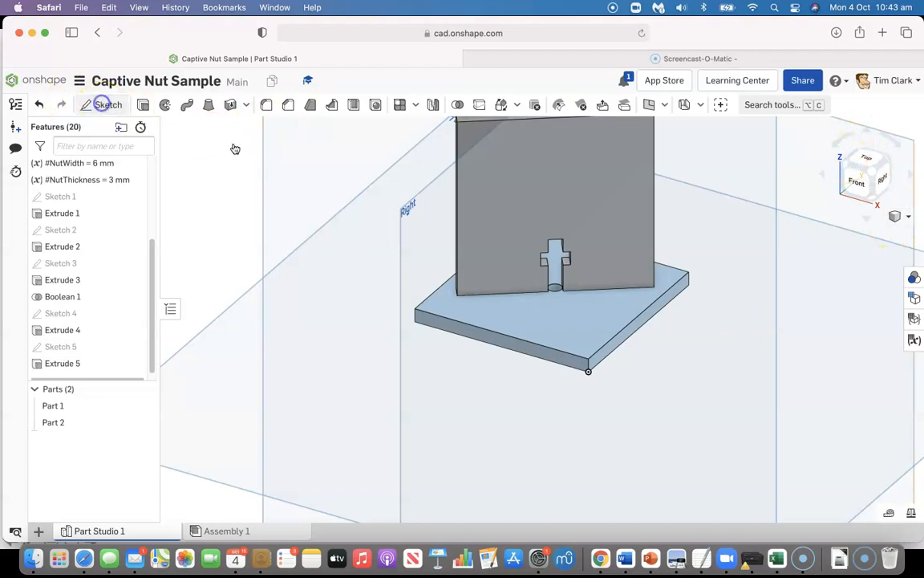
pyautogui.click(491, 158)
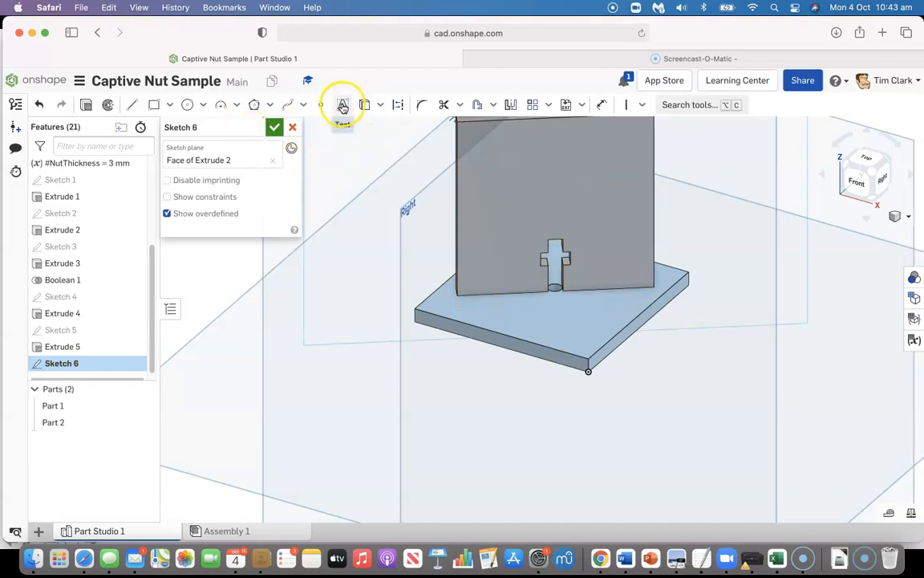
pyautogui.click(342, 105)
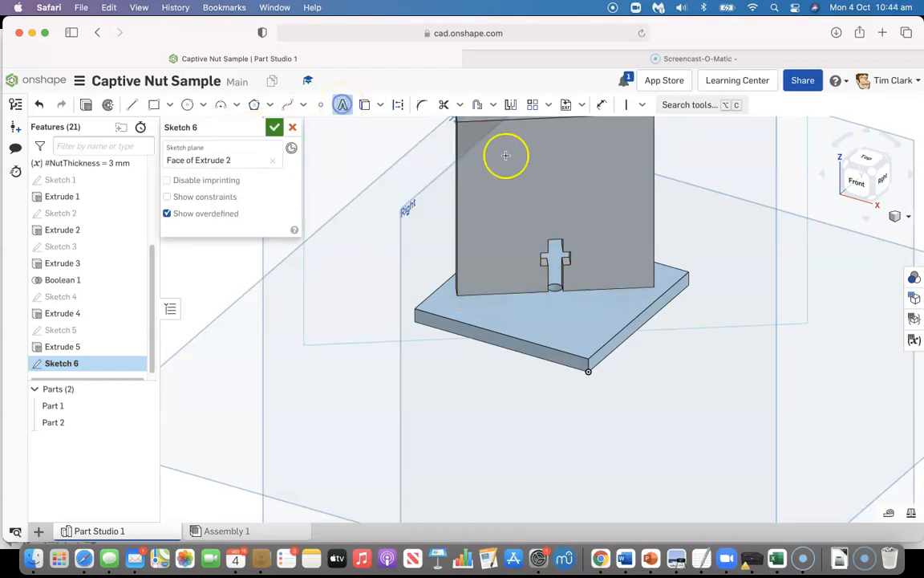
pyautogui.click(627, 199)
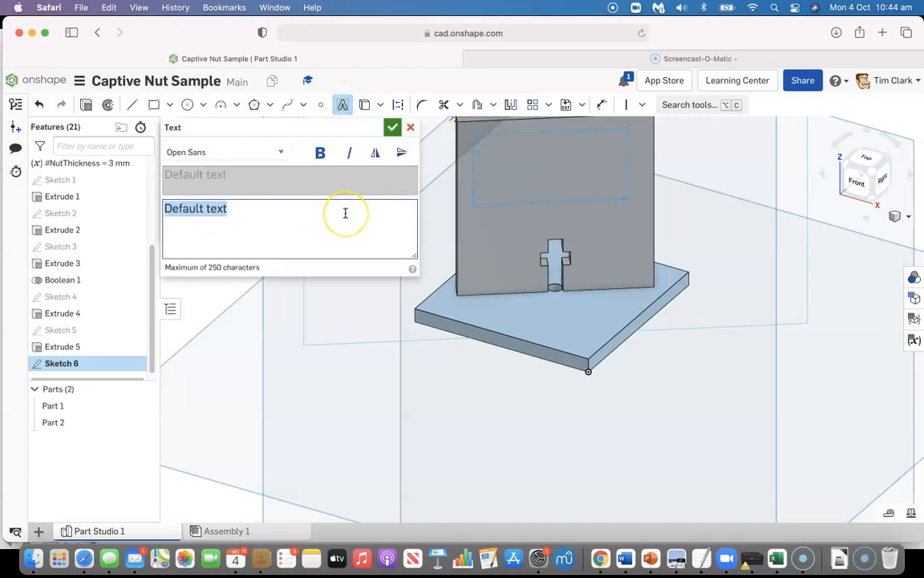
pyautogui.write('TIC')
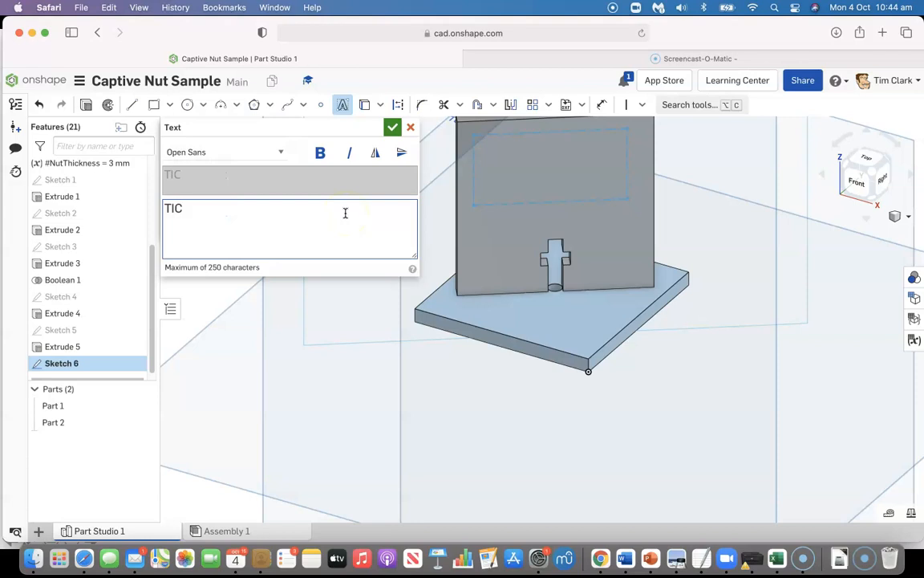
pyautogui.click(223, 153)
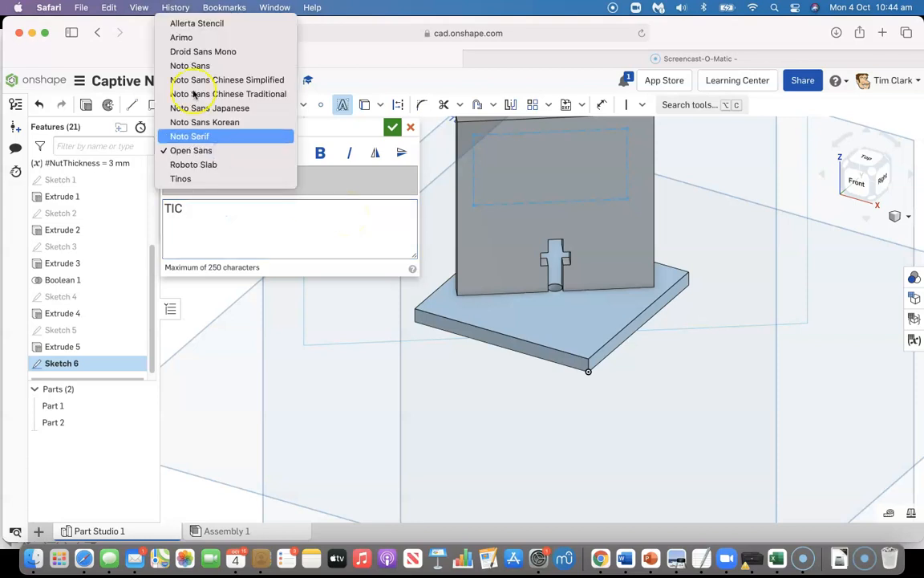
pyautogui.click(177, 27)
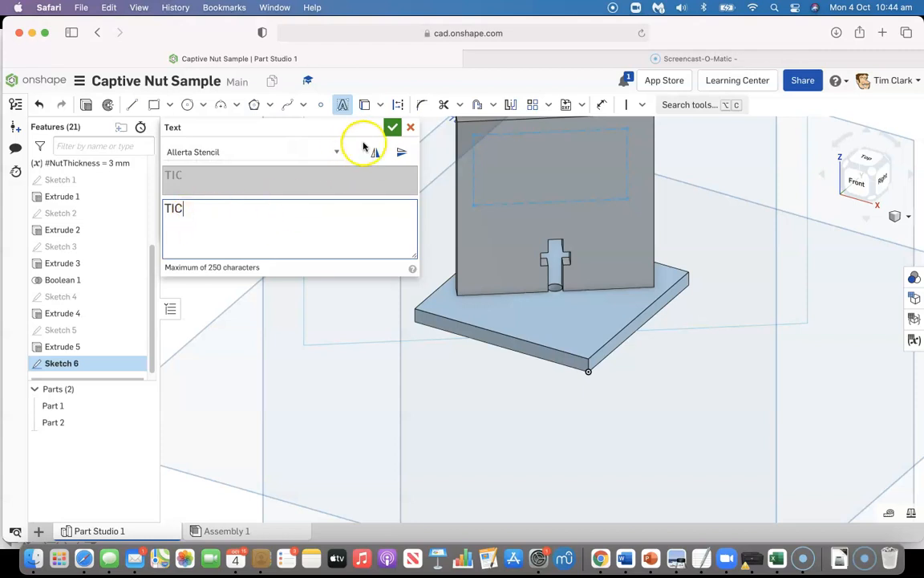
pyautogui.click(393, 130)
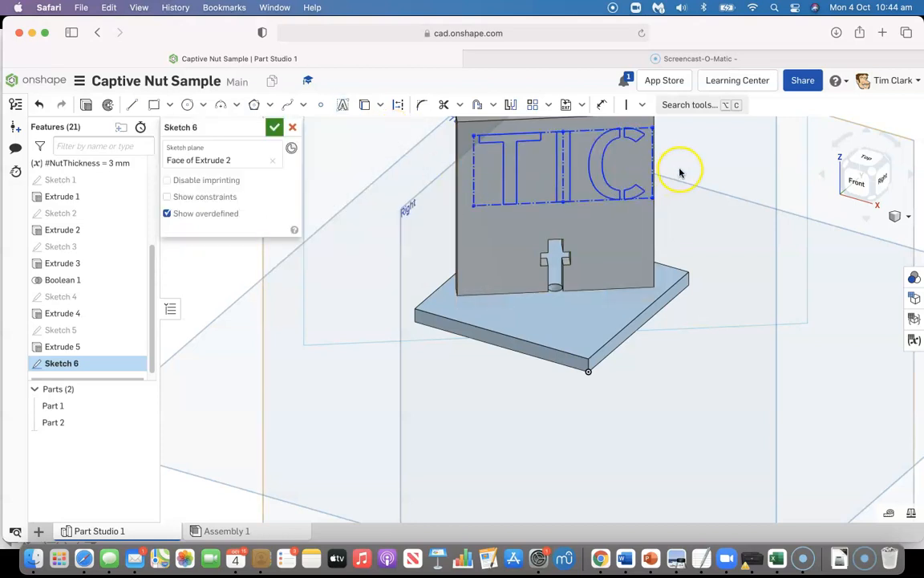
# Try to make the text box's upper-left corner coincident with the panel's upper-left corner, and undo the constraint
pyautogui.scroll(-2, 679, 171)
pyautogui.moveTo(680, 170); pyautogui.dragTo(650, 289, button='right')
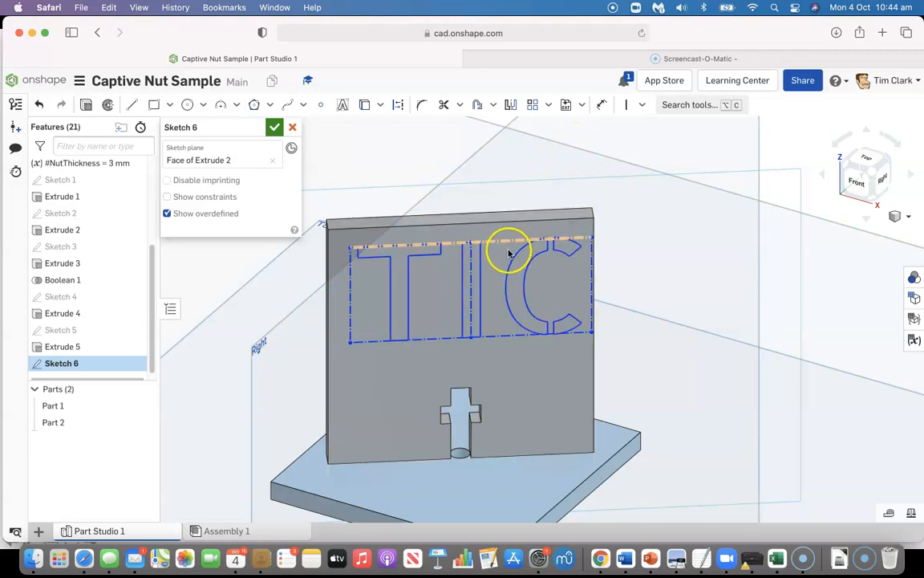
pyautogui.click(643, 105)
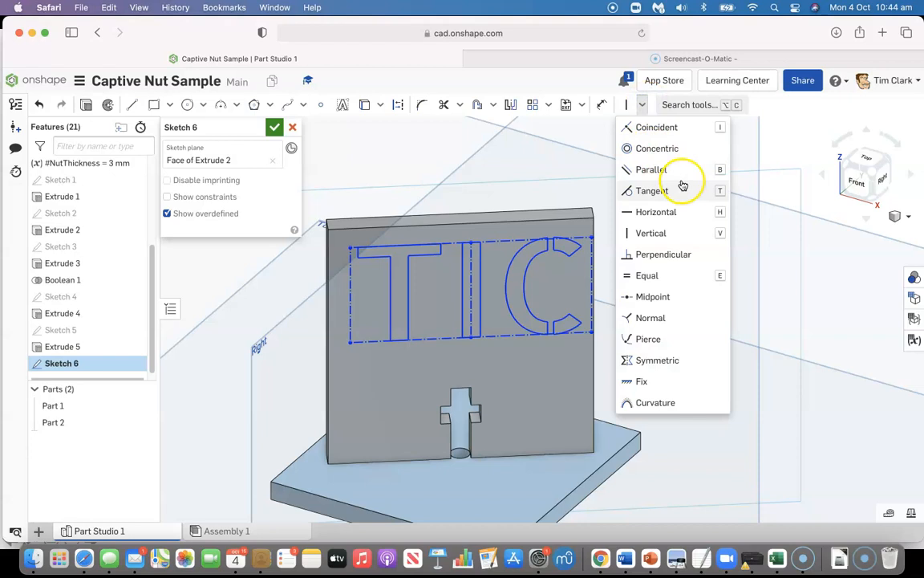
pyautogui.click(646, 127)
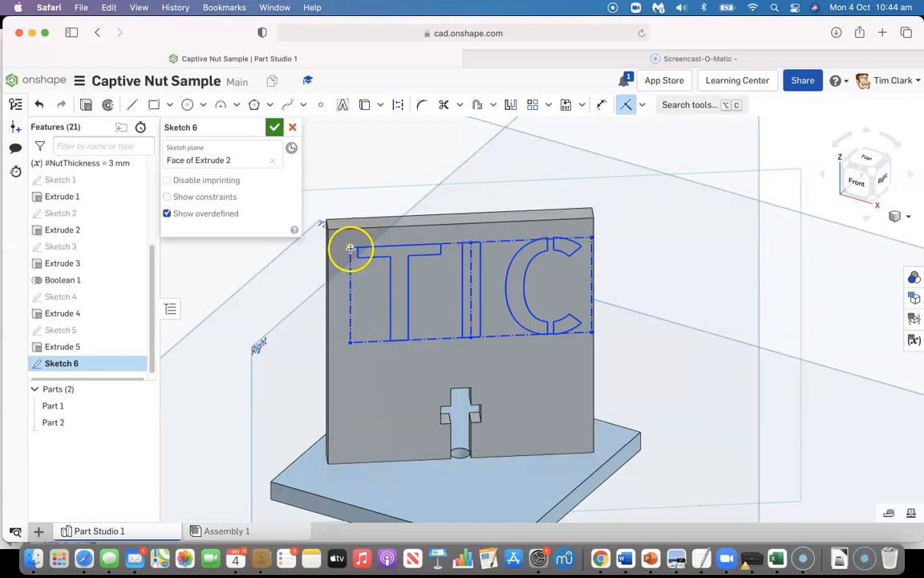
pyautogui.click(328, 230)
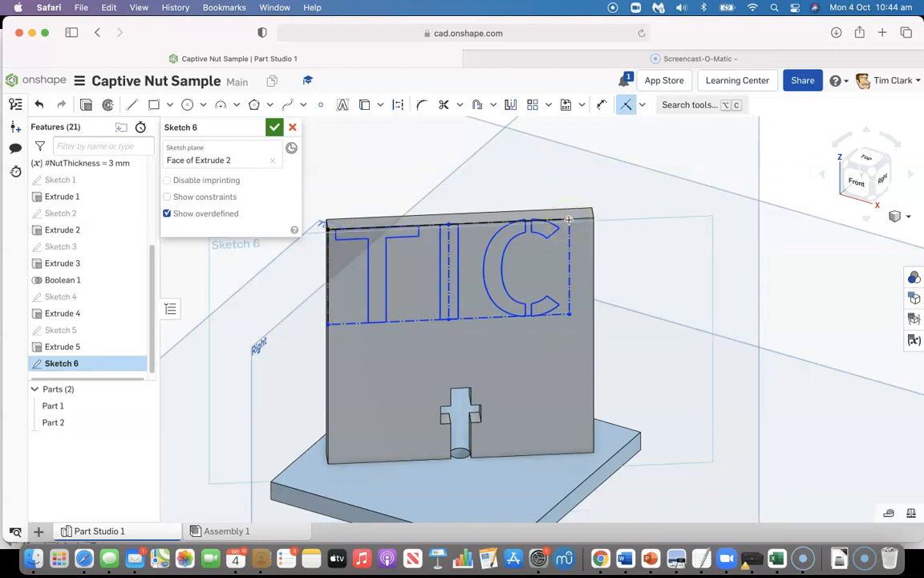
pyautogui.press('super+z')
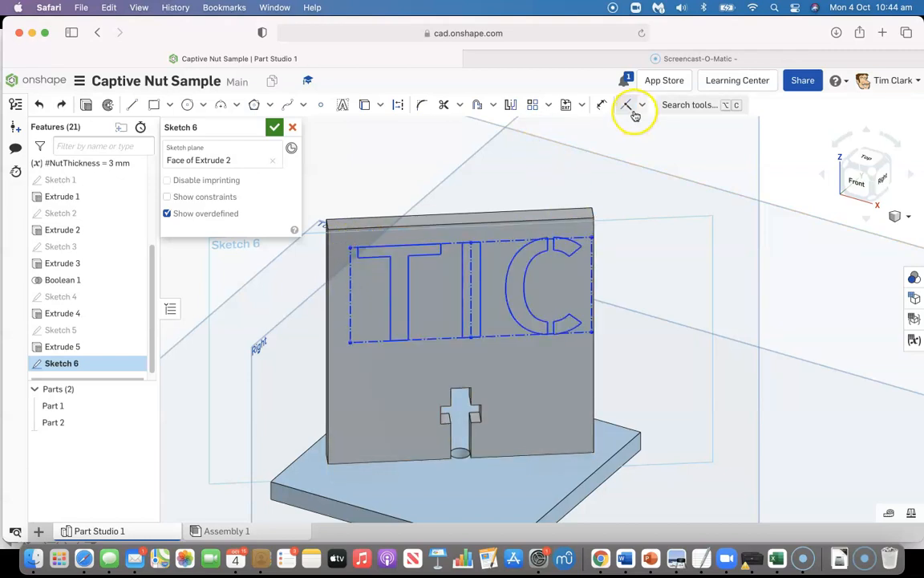
# Constrain the text box's upper-left and upper-right corners coincident with the panel's left and right edges
pyautogui.click(351, 247)
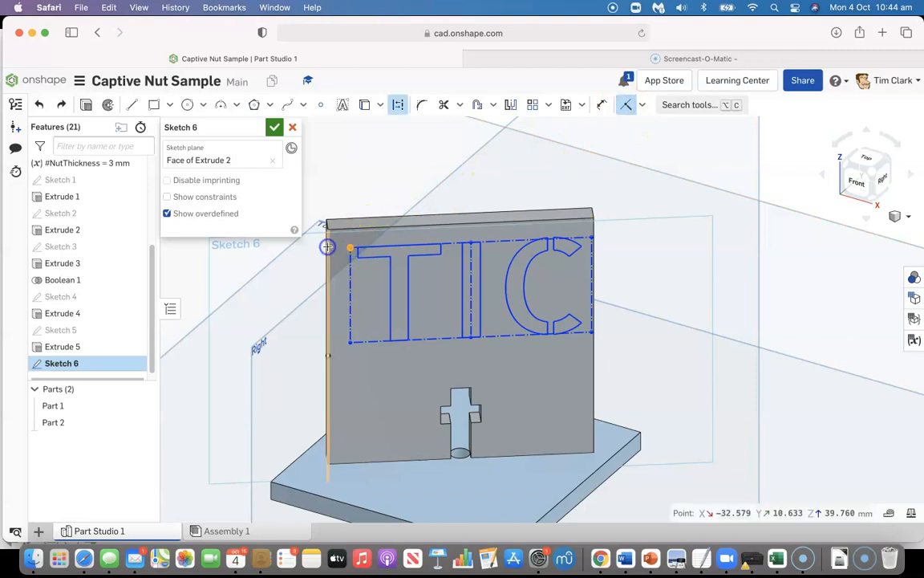
pyautogui.click(328, 246)
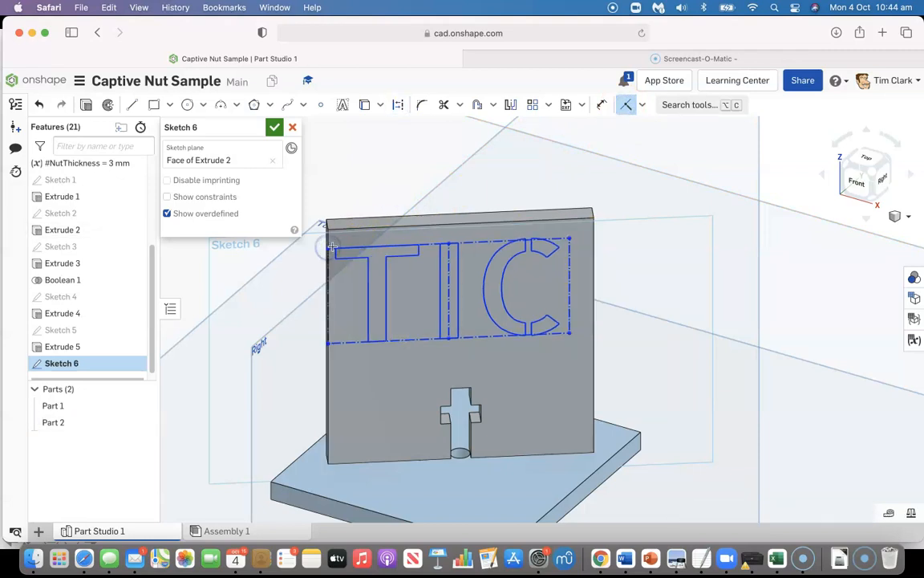
pyautogui.click(568, 238)
pyautogui.click(593, 250)
pyautogui.click(692, 261)
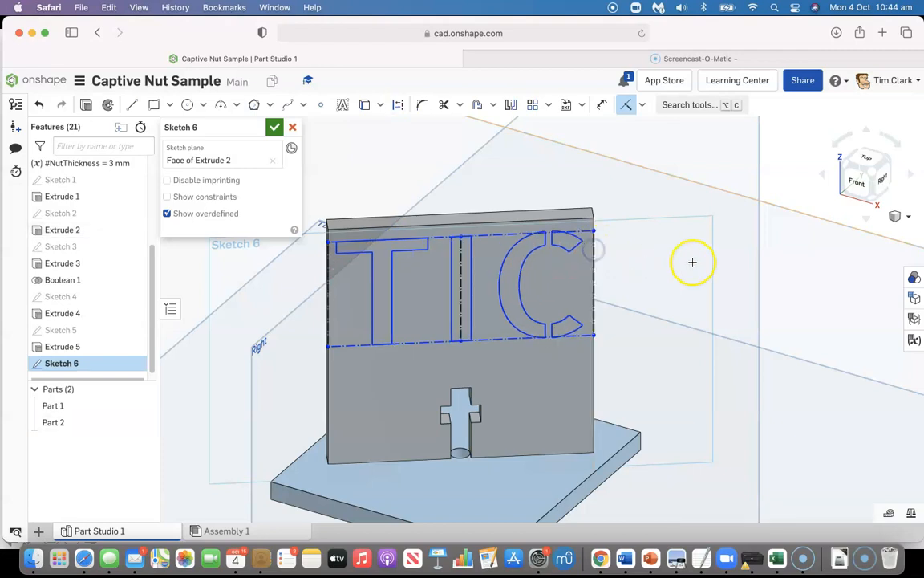
# Dimension the gap between the text box's top line and the panel's top edge at 2 mm, and finish the sketch
pyautogui.click(602, 105)
pyautogui.click(514, 222)
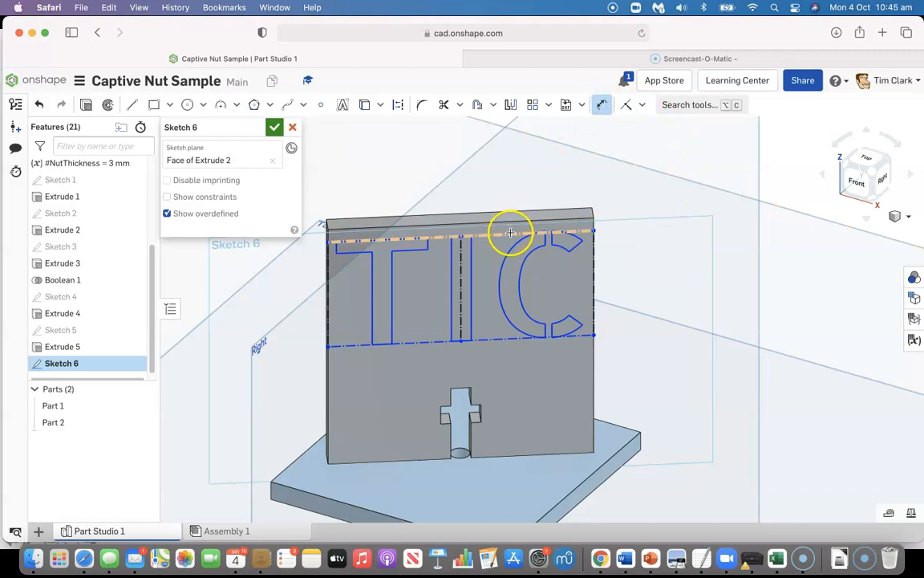
pyautogui.click(512, 224)
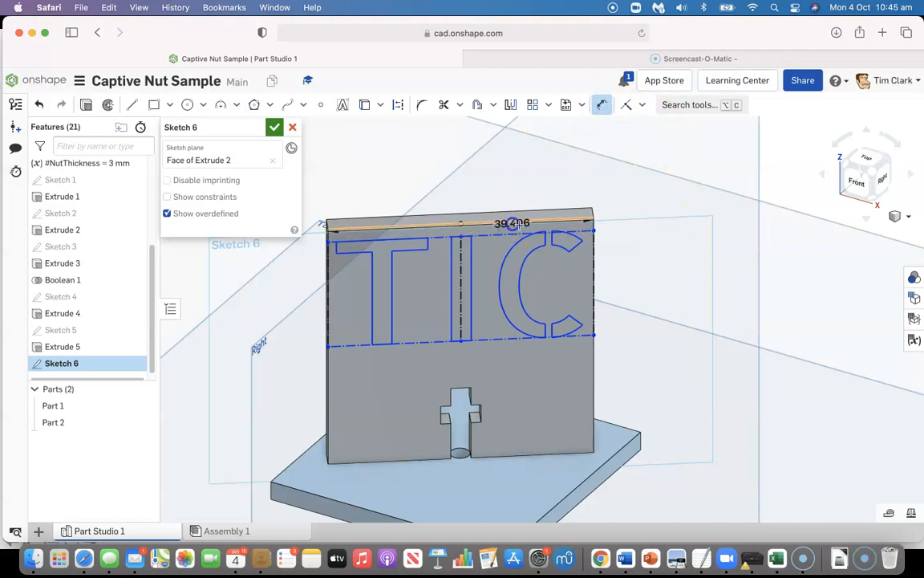
pyautogui.click(650, 227)
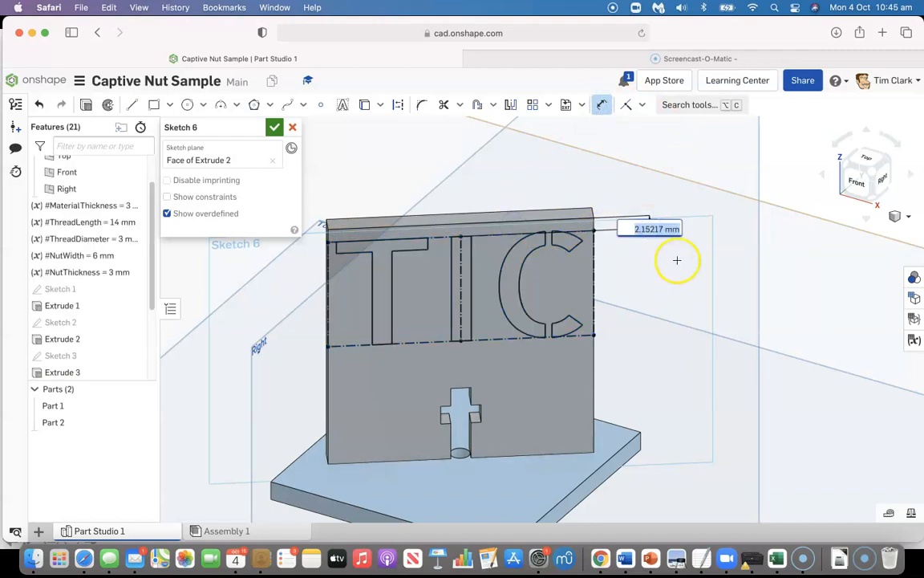
pyautogui.write('2')
pyautogui.press('Return')
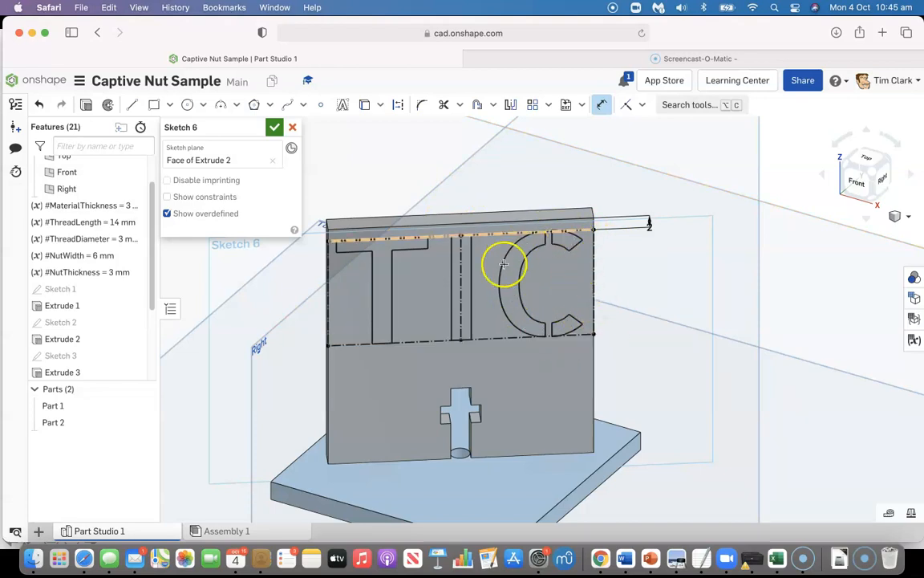
pyautogui.click(274, 128)
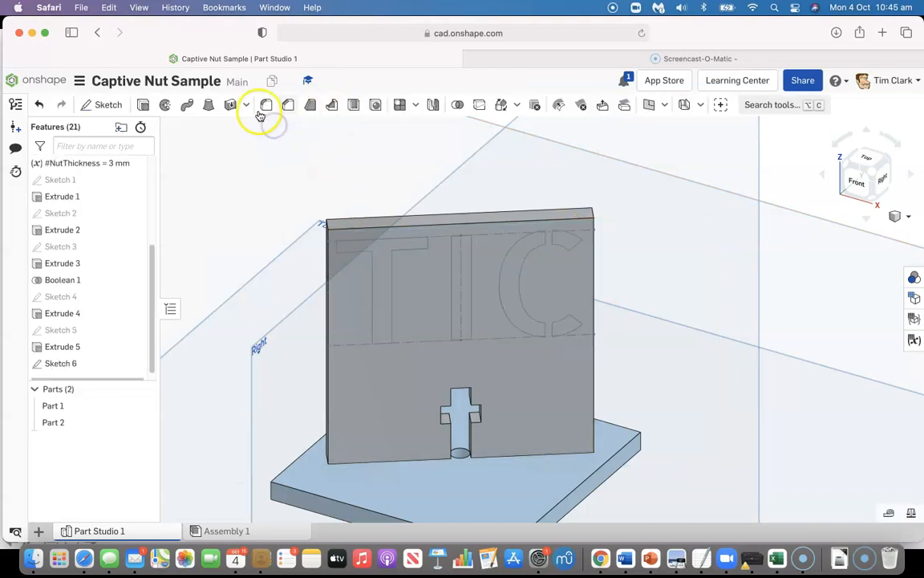
# Cut all the TIC letter regions through the upright panel with a 25 mm blind Remove extrude
pyautogui.click(145, 107)
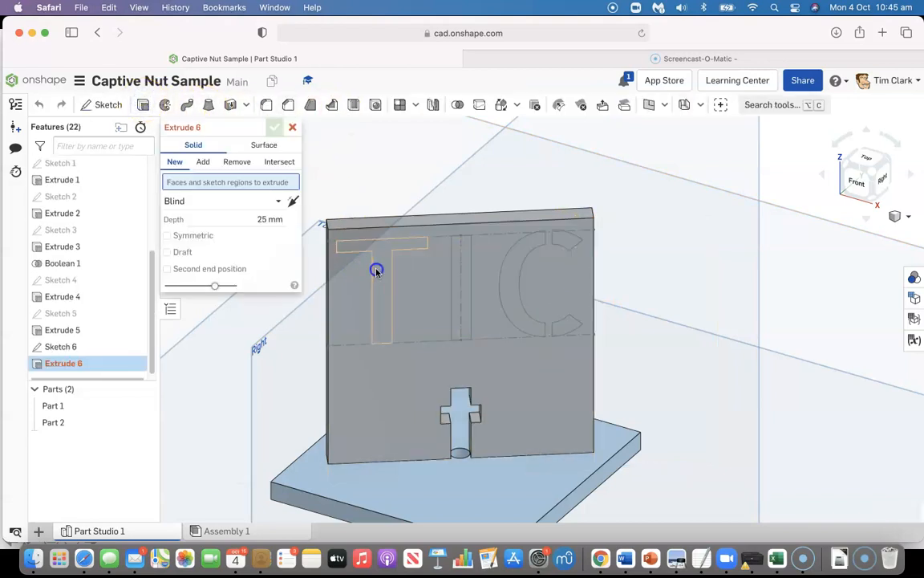
pyautogui.click(376, 267)
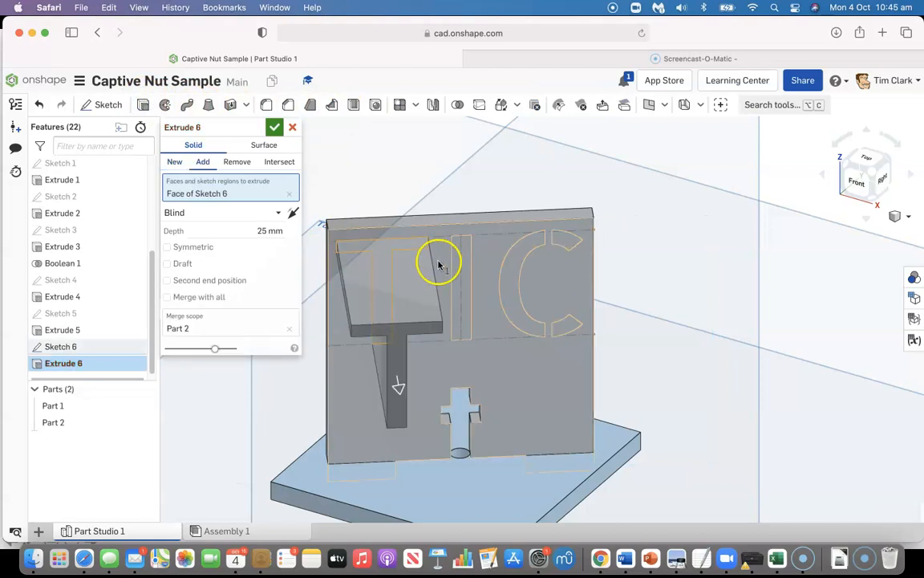
pyautogui.click(468, 266)
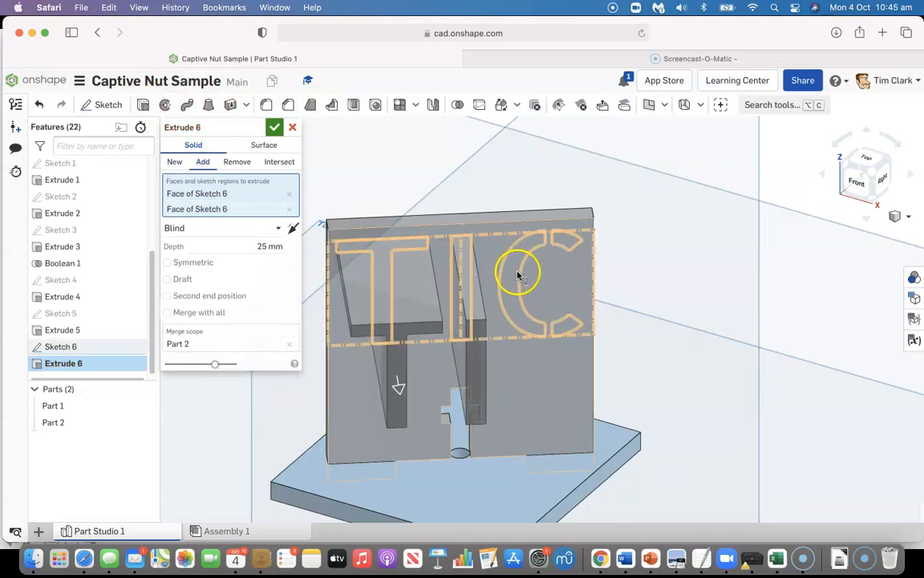
pyautogui.click(515, 269)
pyautogui.click(571, 240)
pyautogui.click(572, 321)
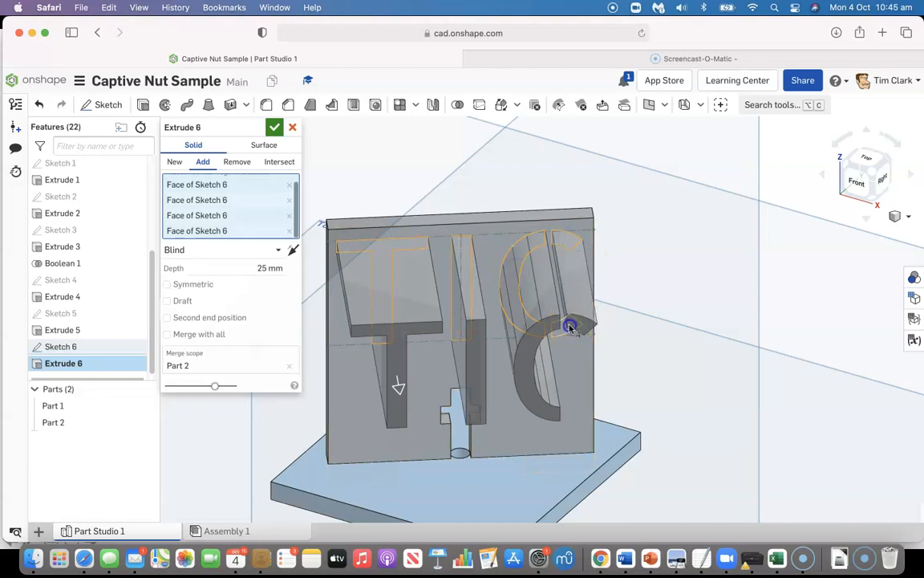
pyautogui.click(238, 162)
pyautogui.click(274, 128)
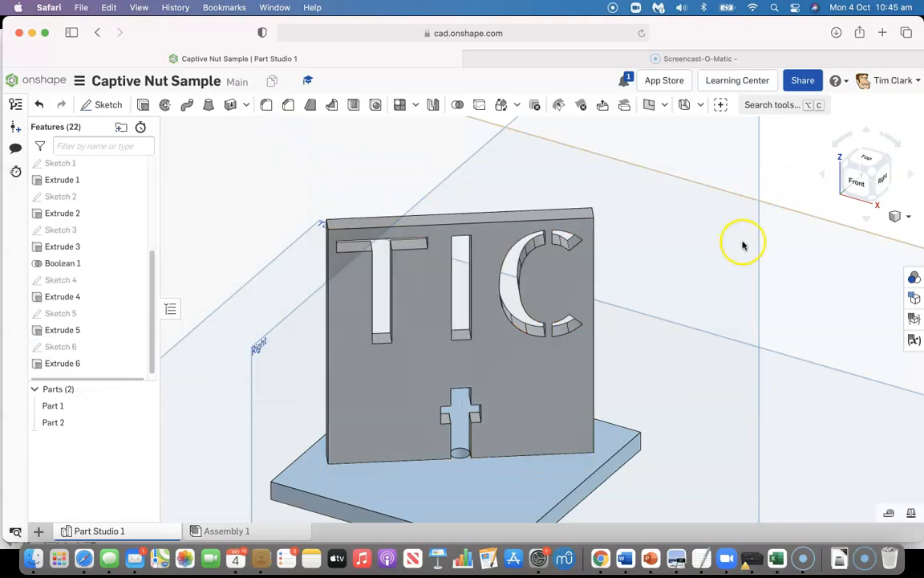
# Set the ThreadLength variable to 16 mm
pyautogui.click(871, 170)
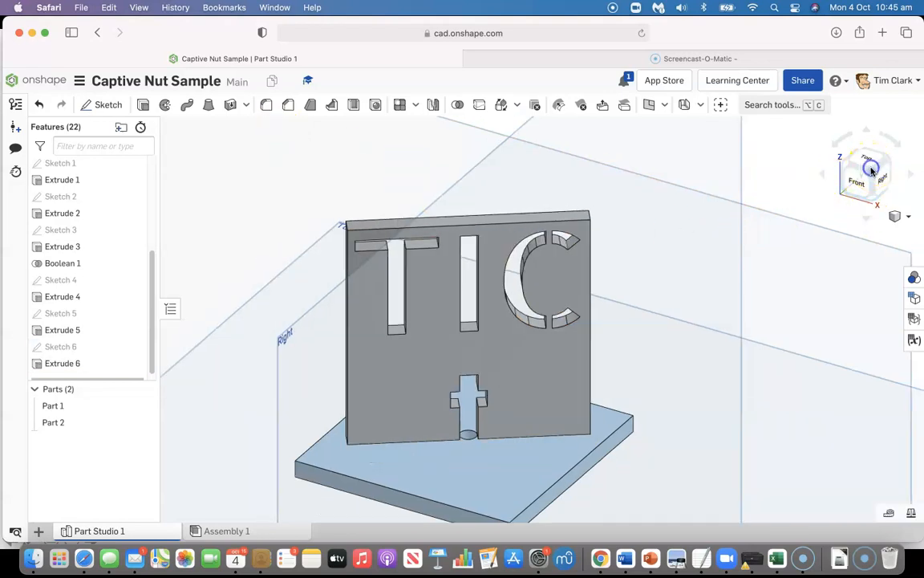
pyautogui.scroll(5, 533, 262)
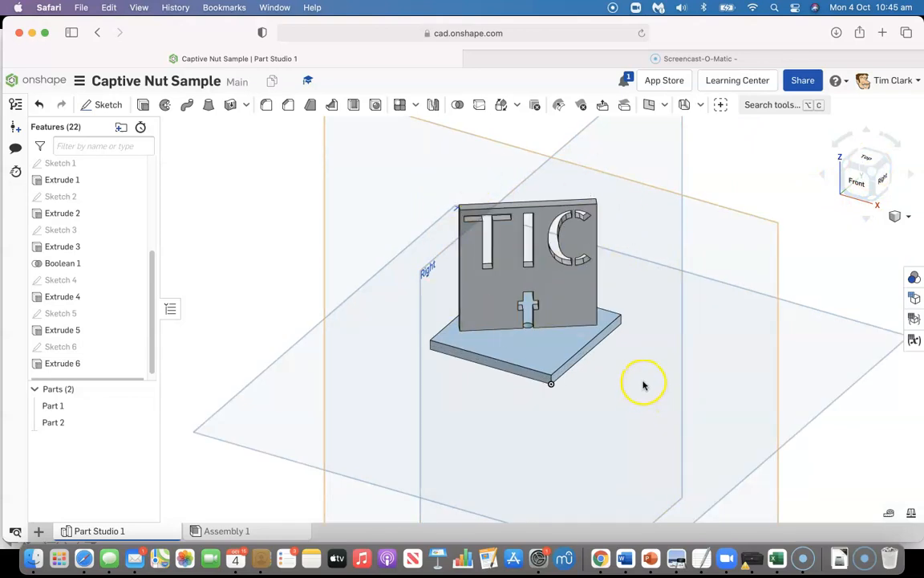
pyautogui.scroll(-1, 651, 369)
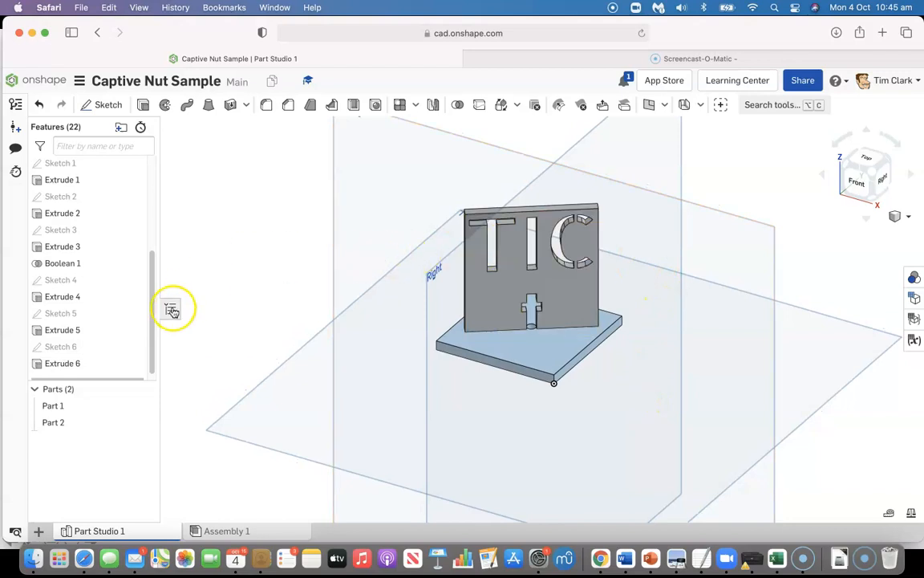
pyautogui.moveTo(153, 312); pyautogui.dragTo(155, 208)
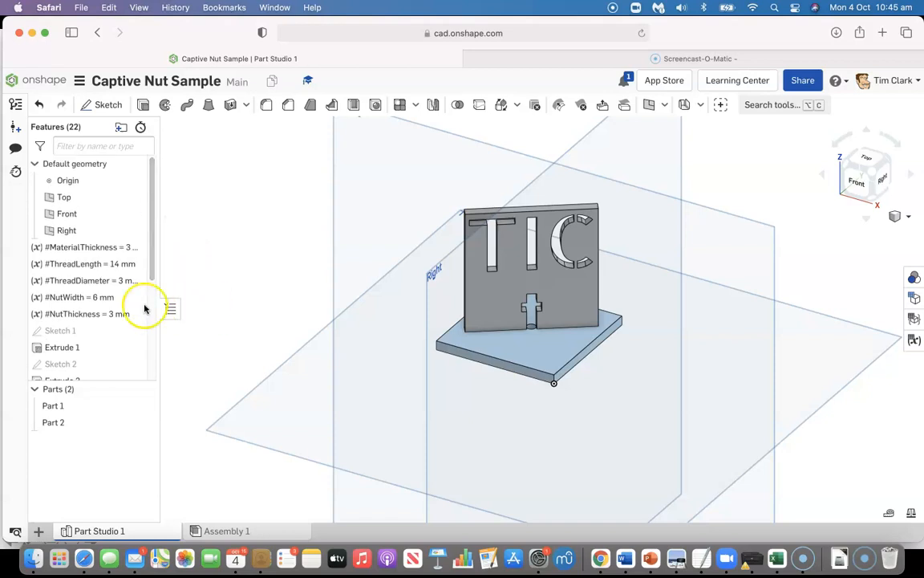
pyautogui.doubleClick(116, 265)
pyautogui.click(258, 179)
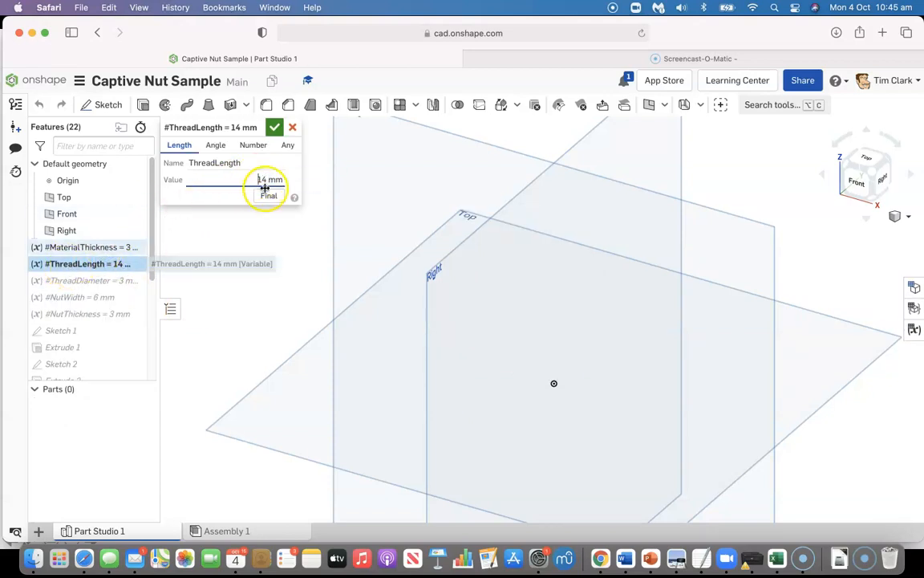
pyautogui.moveTo(268, 180); pyautogui.dragTo(259, 180)
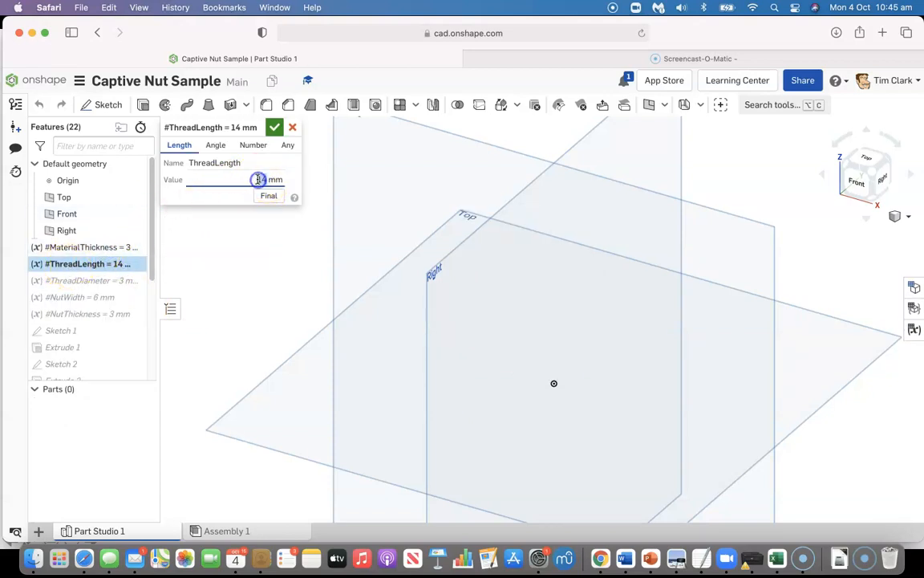
pyautogui.write('16')
pyautogui.click(275, 127)
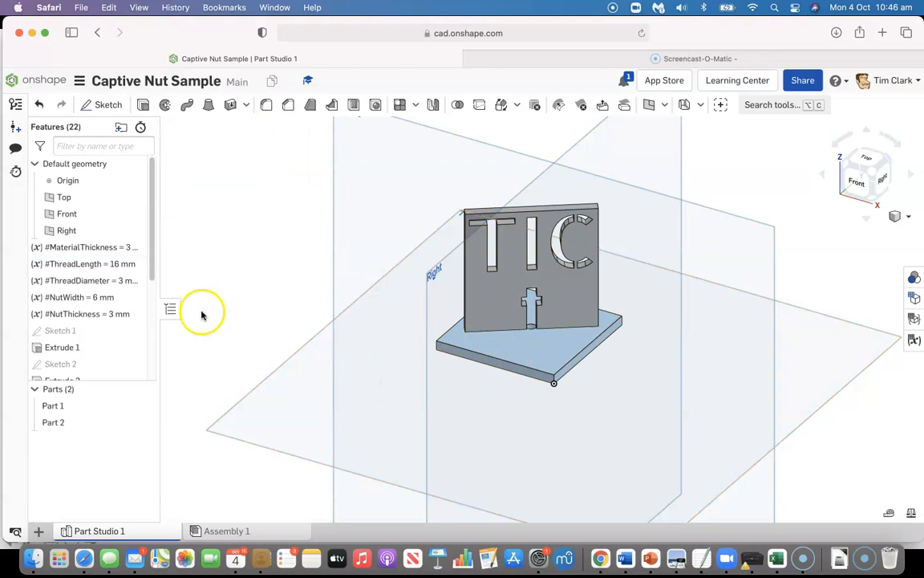
# Set the ThreadLength variable to 10 mm and inspect the bolt-and-nut slot at the panel's base
pyautogui.click(116, 265)
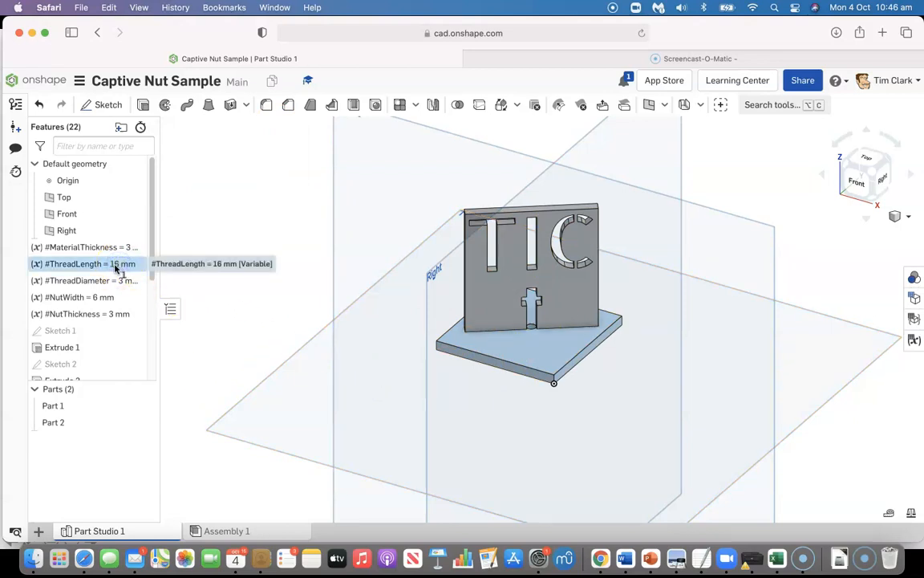
pyautogui.doubleClick(116, 265)
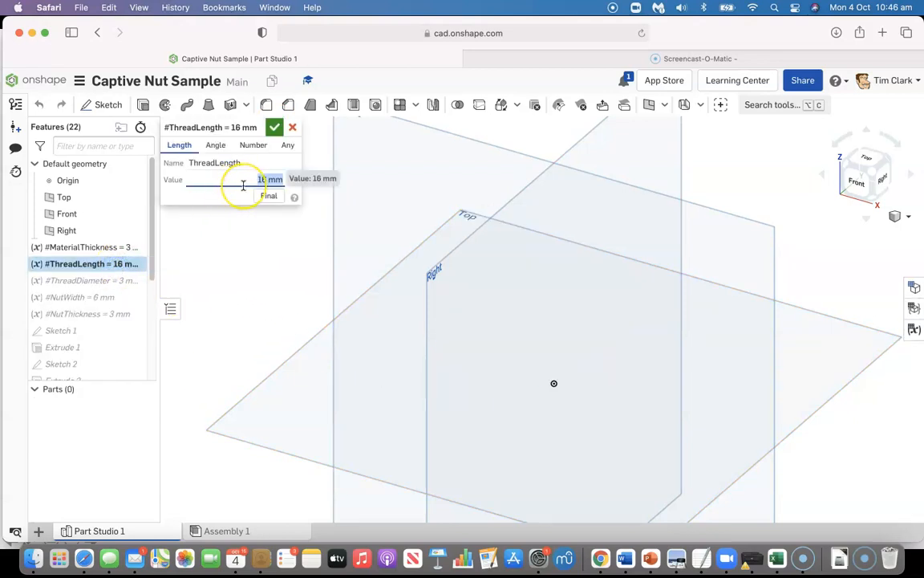
pyautogui.click(274, 128)
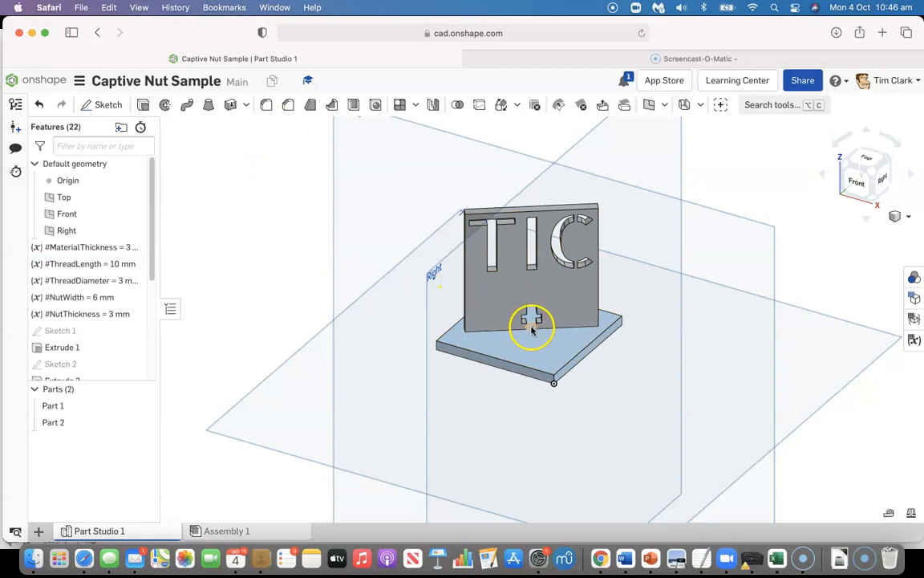
pyautogui.scroll(5, 531, 329)
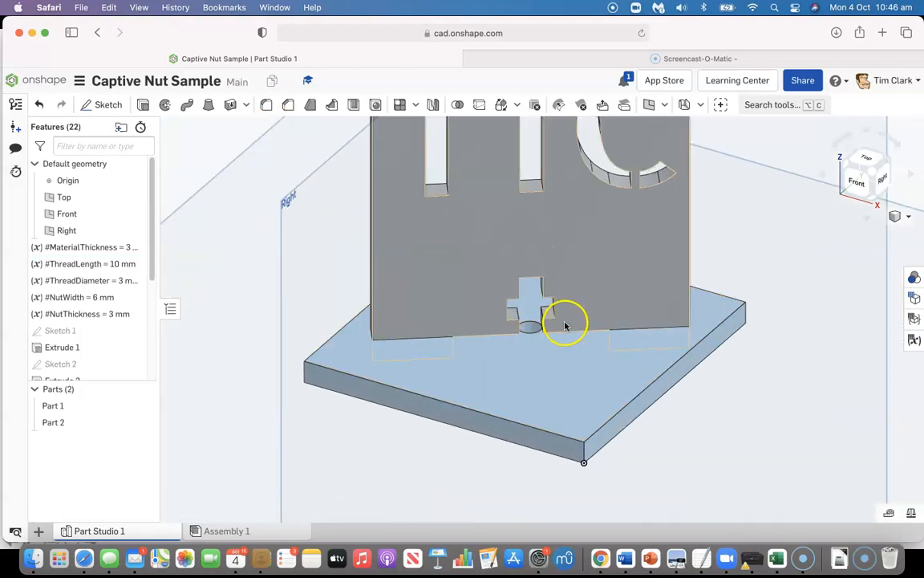
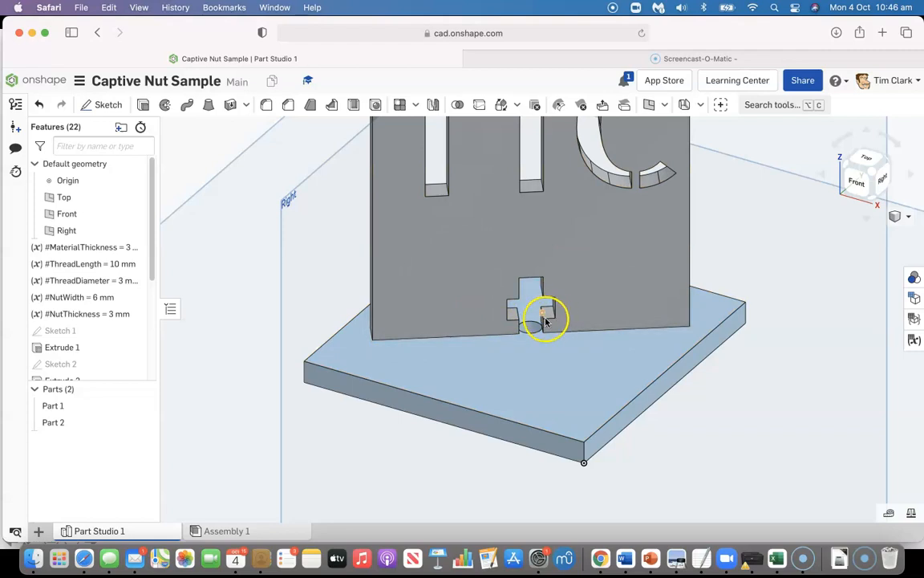
# Set the ThreadLength variable to 14 mm and check the nut slot in the upright panel
pyautogui.click(112, 265)
pyautogui.doubleClick(112, 266)
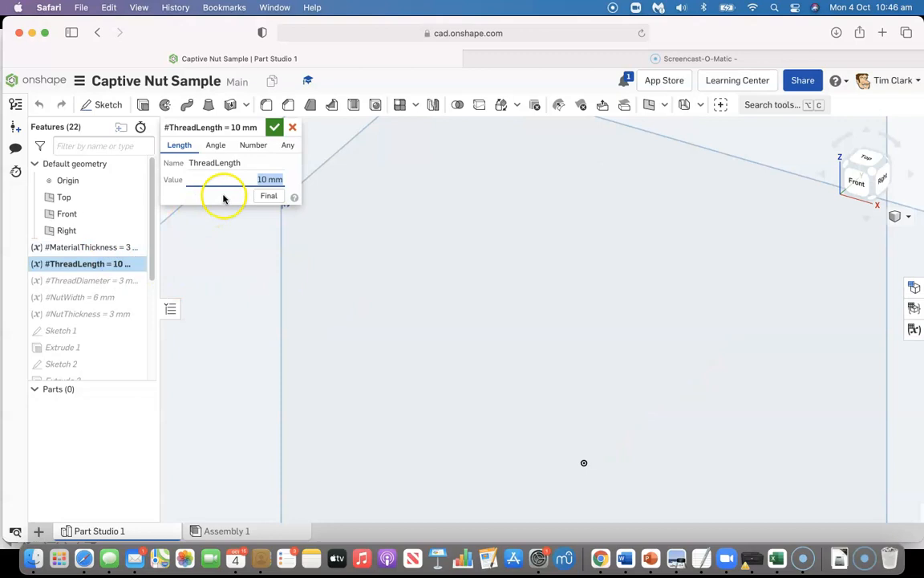
pyautogui.click(274, 127)
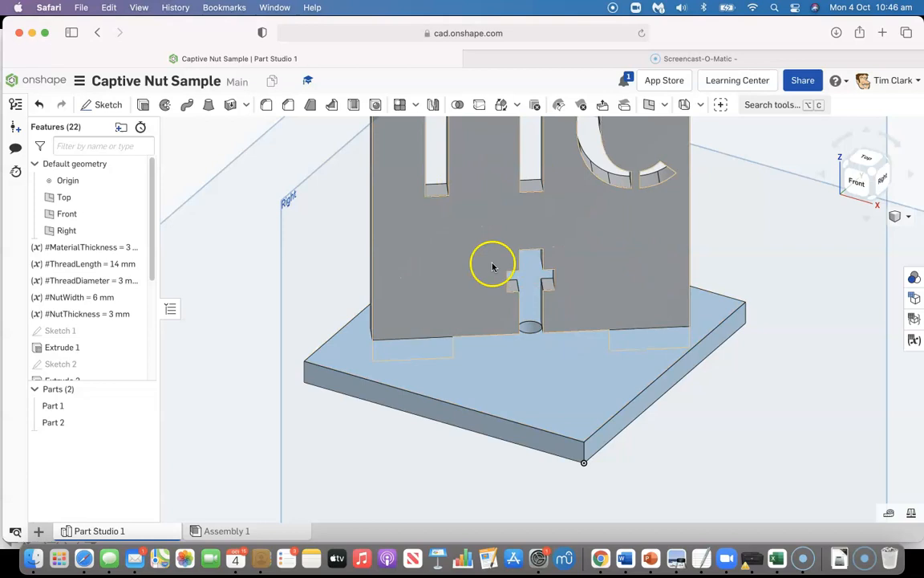
pyautogui.scroll(-4, 548, 327)
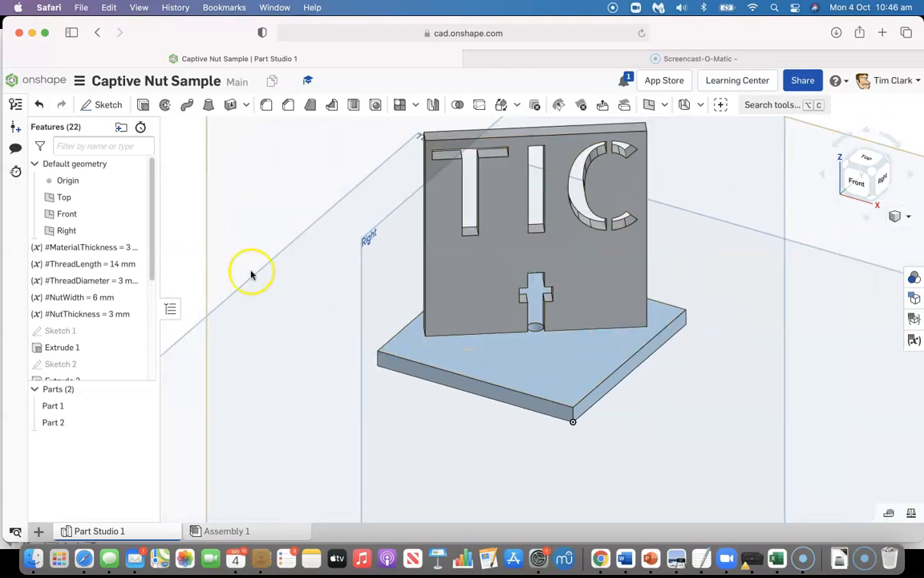
# Set the MaterialThickness variable to 5 mm
pyautogui.doubleClick(77, 249)
pyautogui.click(253, 179)
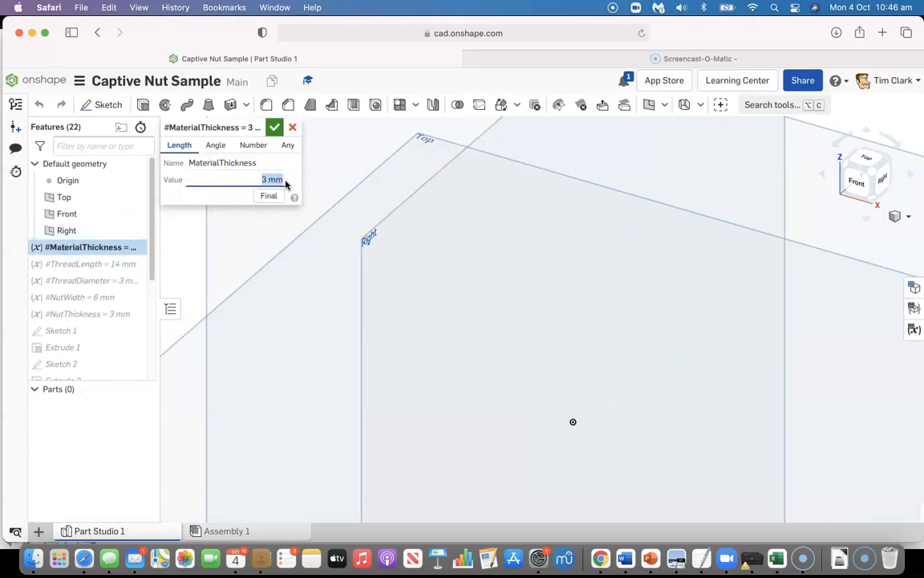
pyautogui.write('5')
pyautogui.click(274, 128)
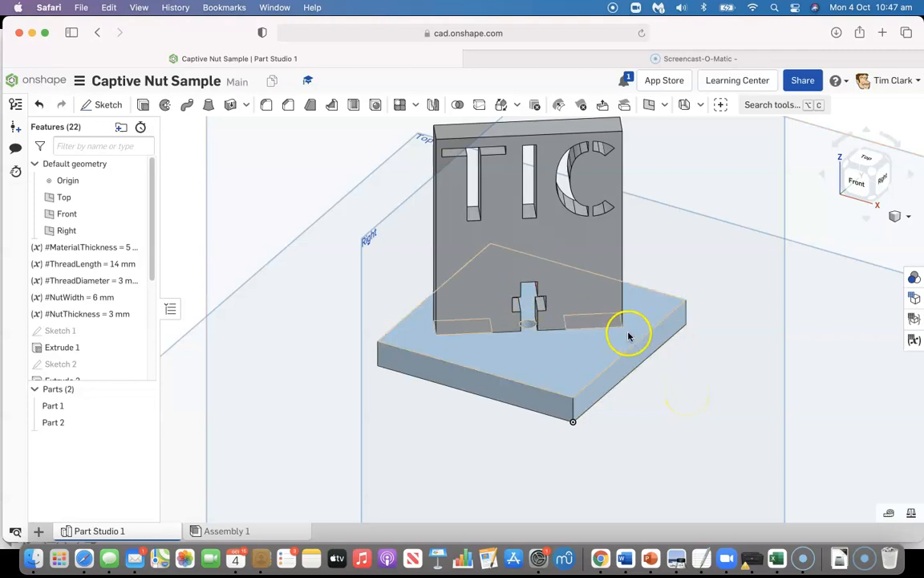
# Set the MaterialThickness variable to 6 mm and the ThreadLength variable to 20 mm
pyautogui.doubleClick(129, 247)
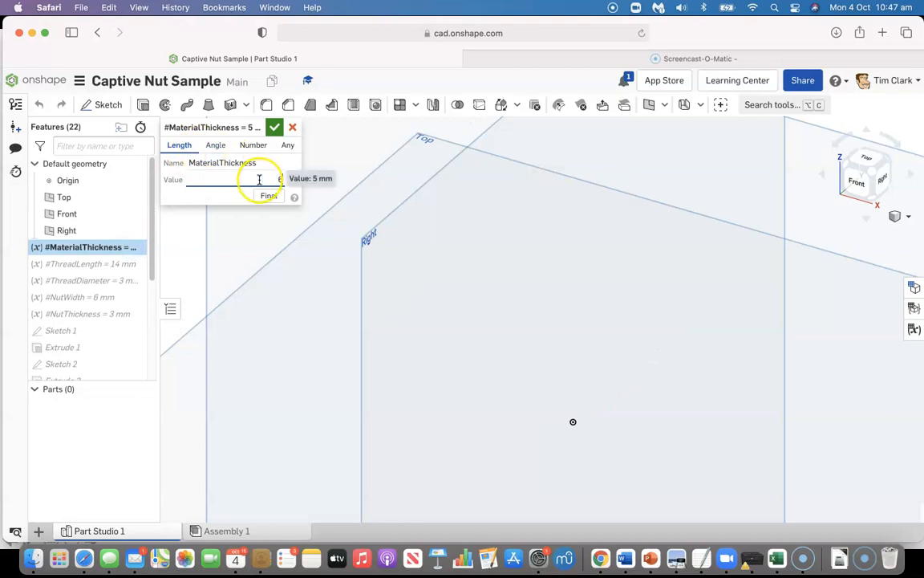
pyautogui.write('6')
pyautogui.click(274, 127)
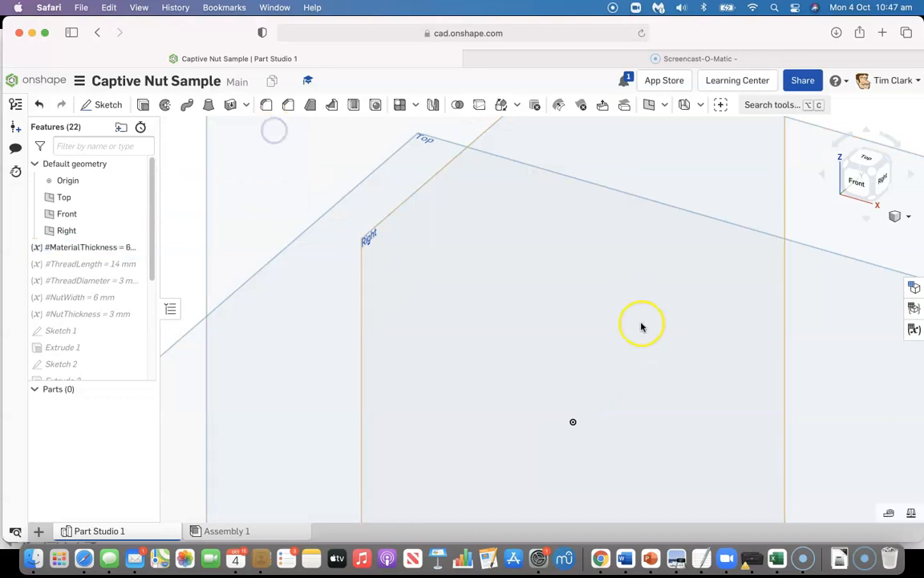
pyautogui.click(116, 264)
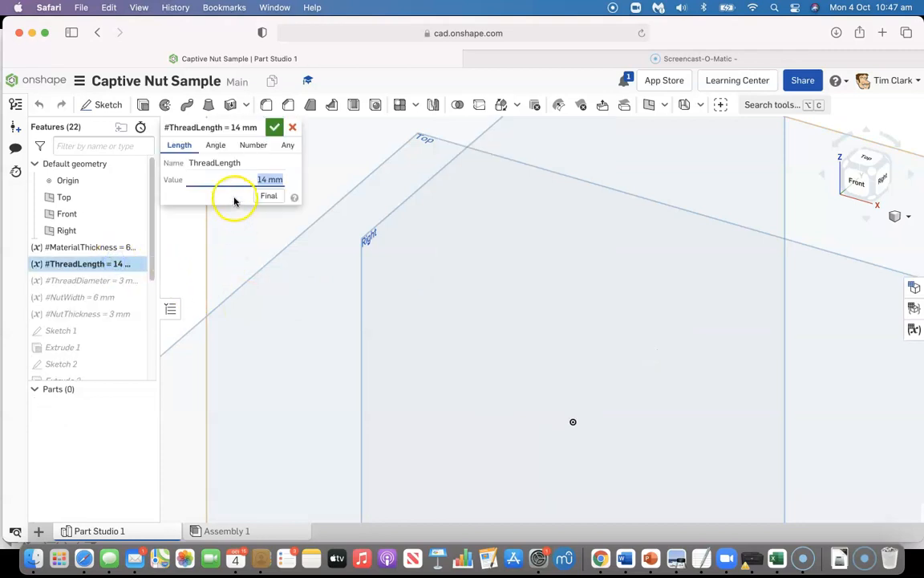
pyautogui.write('20')
pyautogui.click(274, 126)
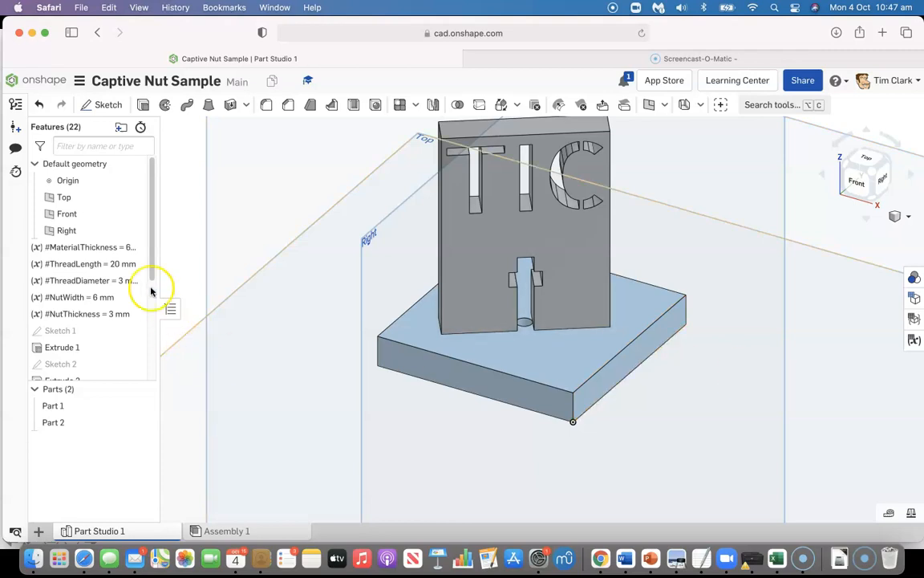
# Return the MaterialThickness variable to 3 mm and the ThreadLength variable to 14 mm
pyautogui.click(133, 251)
pyautogui.doubleClick(133, 251)
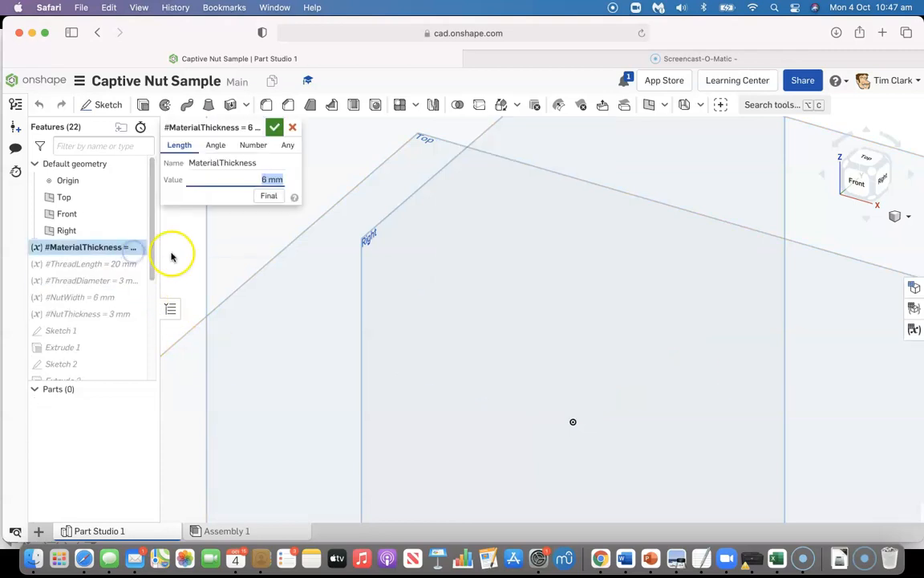
pyautogui.write('3')
pyautogui.click(274, 126)
pyautogui.doubleClick(112, 264)
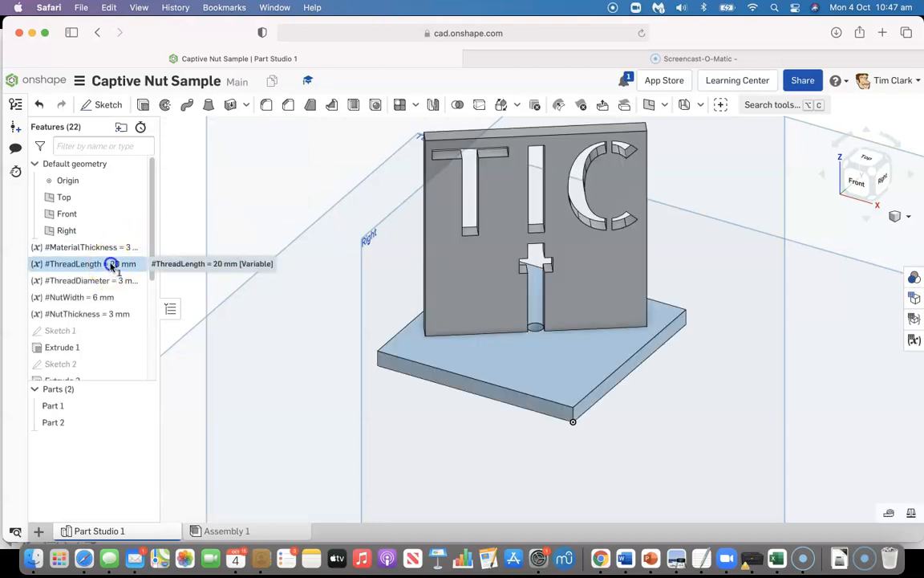
pyautogui.write('14')
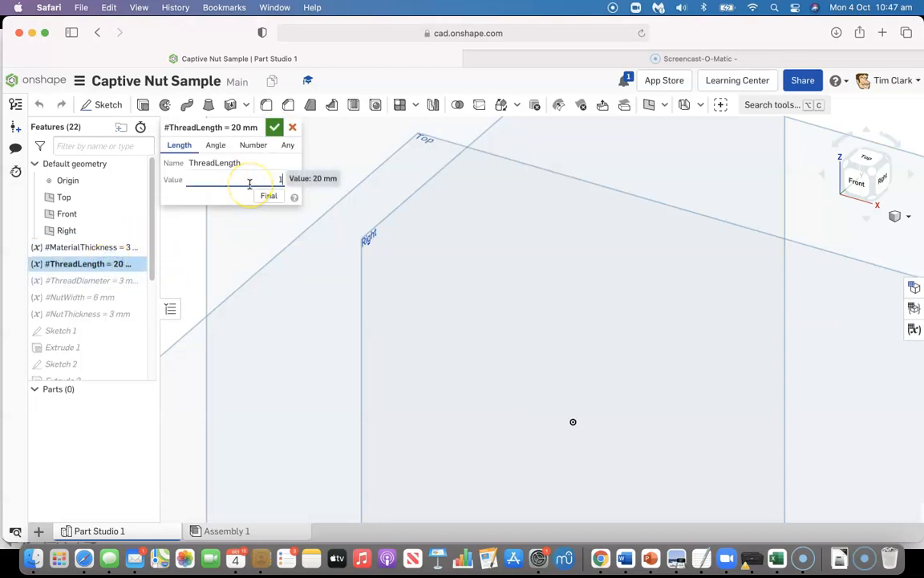
pyautogui.click(273, 129)
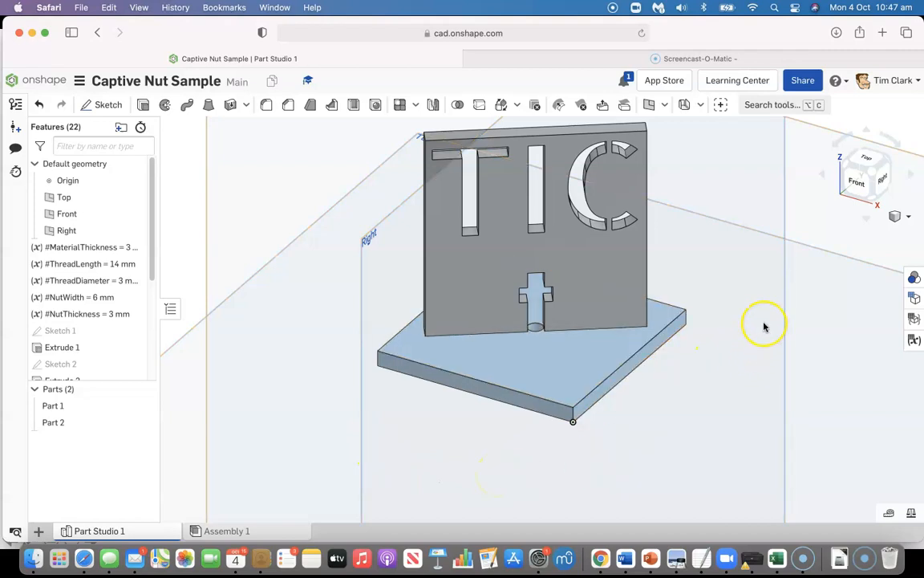
# Export the upright panel's front face as a DXF file named Captive Nut Sample 01 and allow the download
pyautogui.rightClick(578, 250)
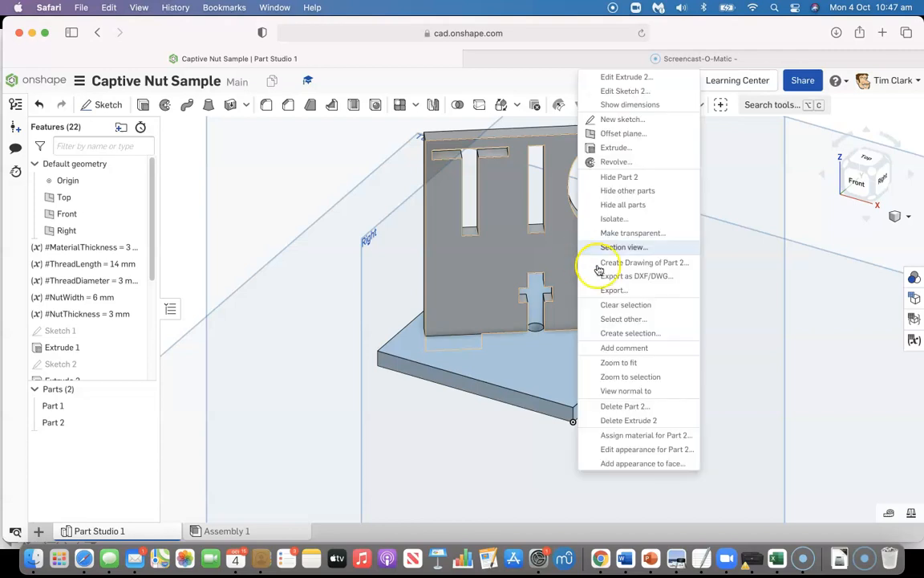
pyautogui.click(640, 275)
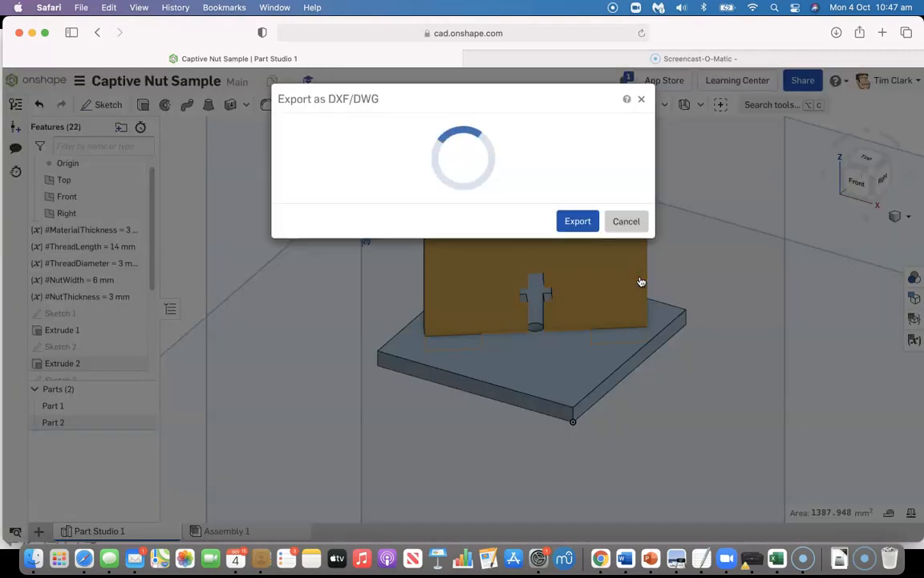
pyautogui.moveTo(484, 138); pyautogui.dragTo(366, 136)
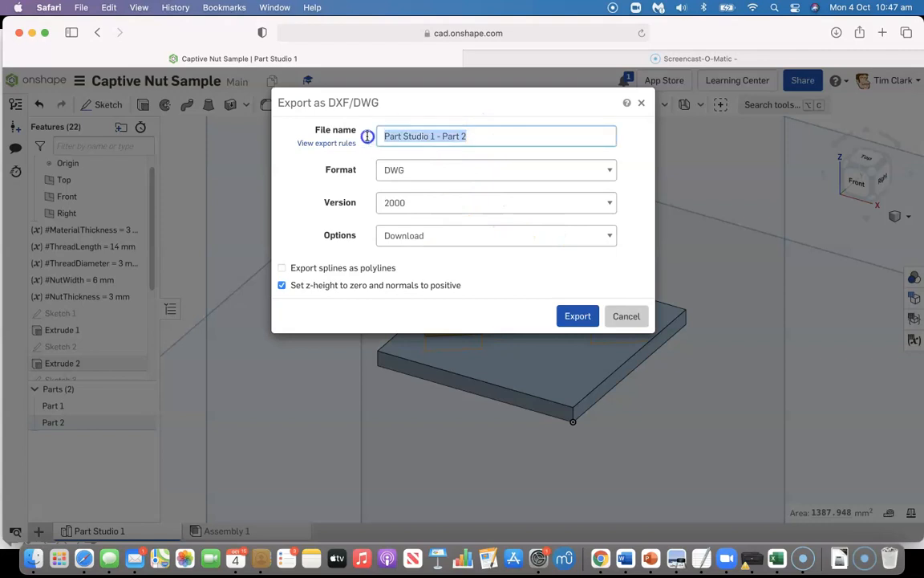
pyautogui.write('Captive Nut Sample 01')
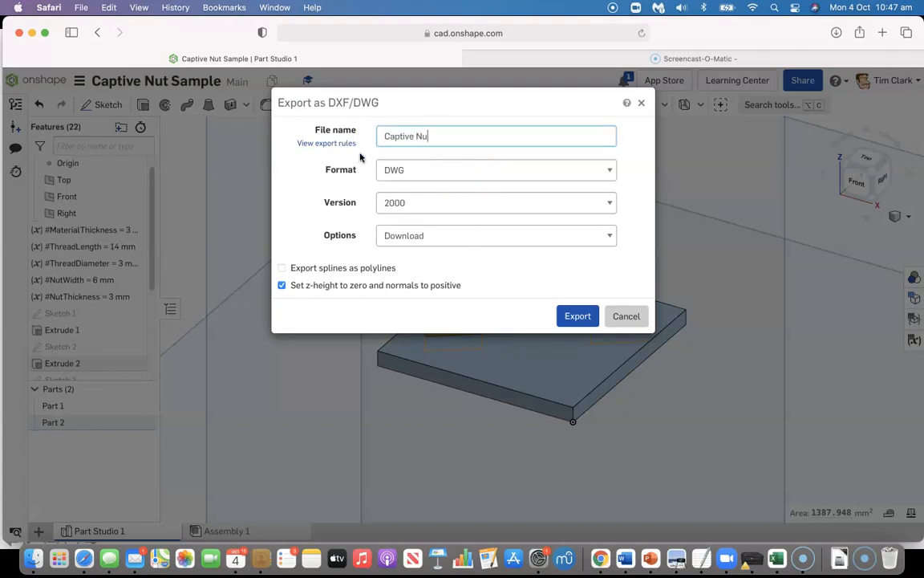
pyautogui.click(408, 170)
pyautogui.click(401, 153)
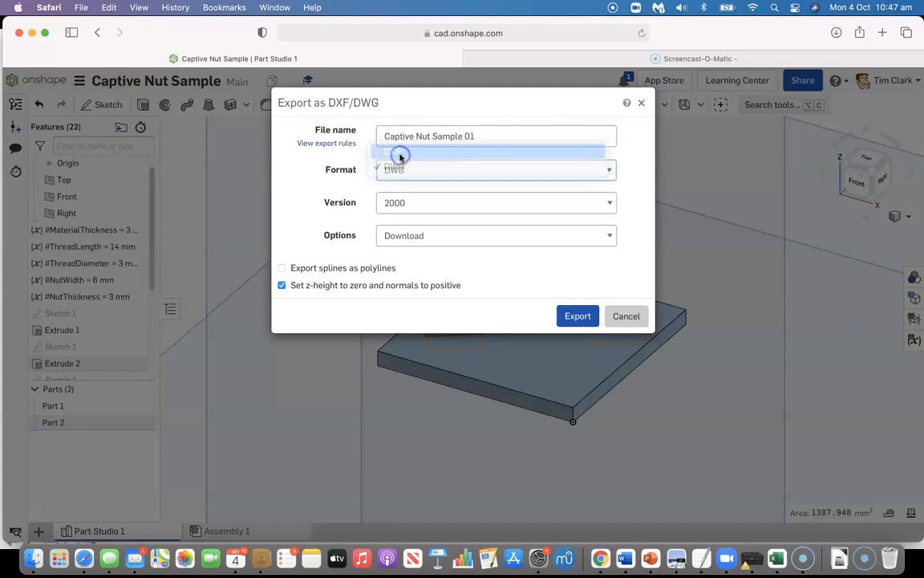
pyautogui.click(578, 318)
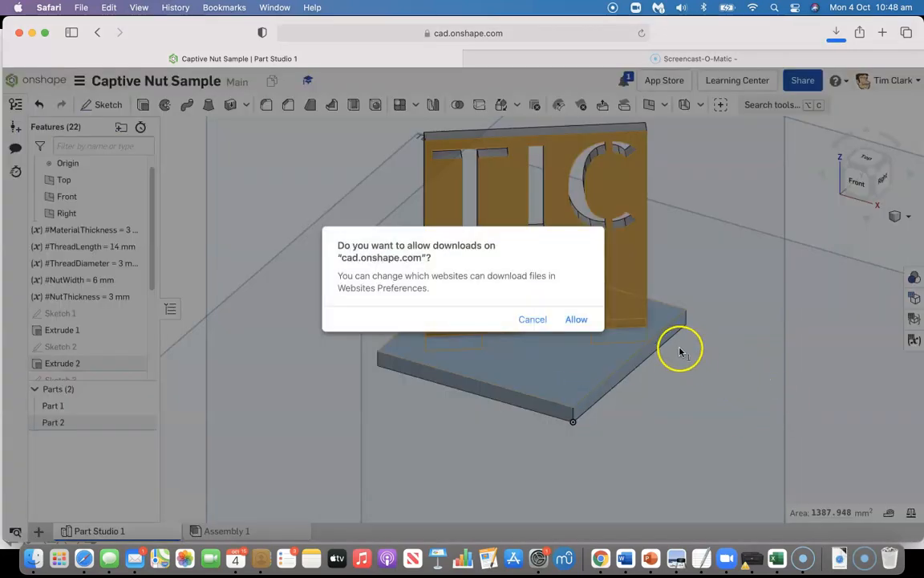
pyautogui.click(577, 319)
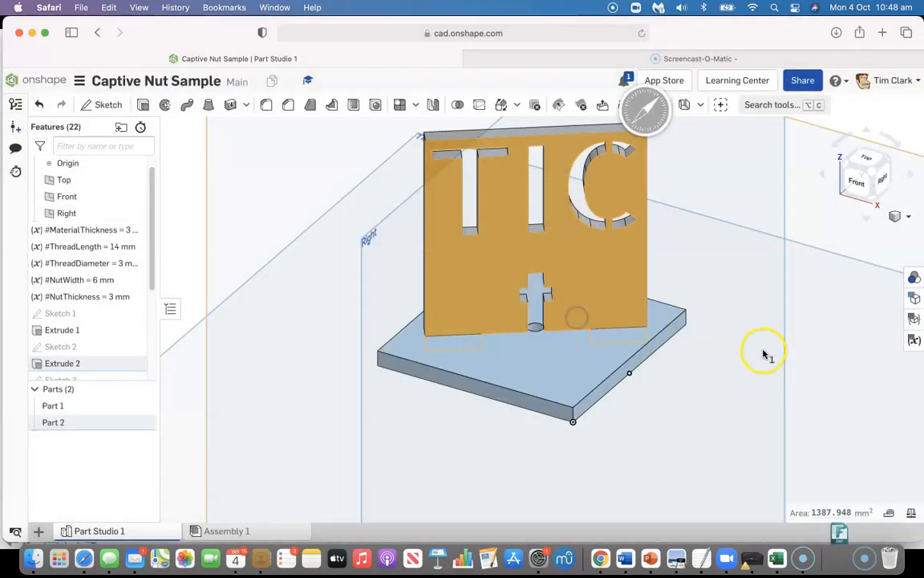
pyautogui.rightClick(553, 362)
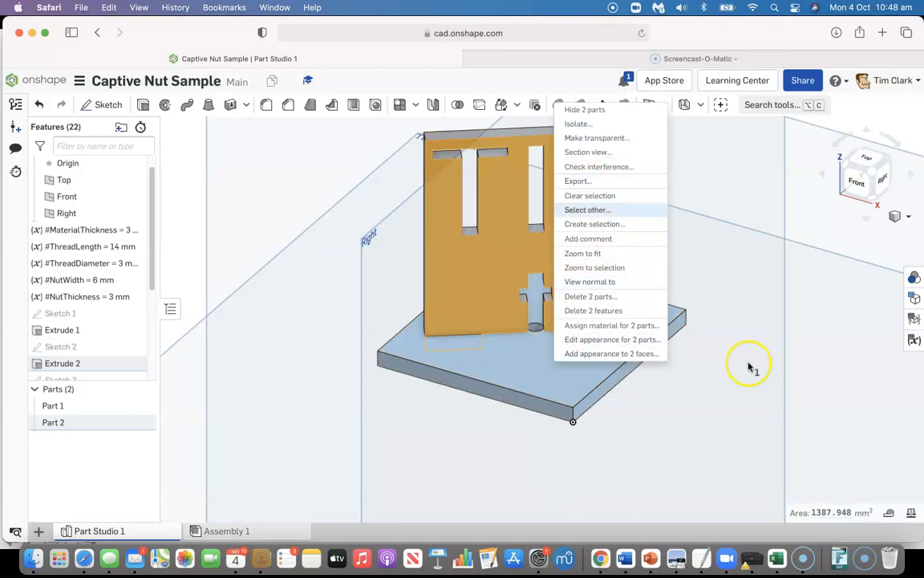
pyautogui.click(720, 394)
pyautogui.click(405, 337)
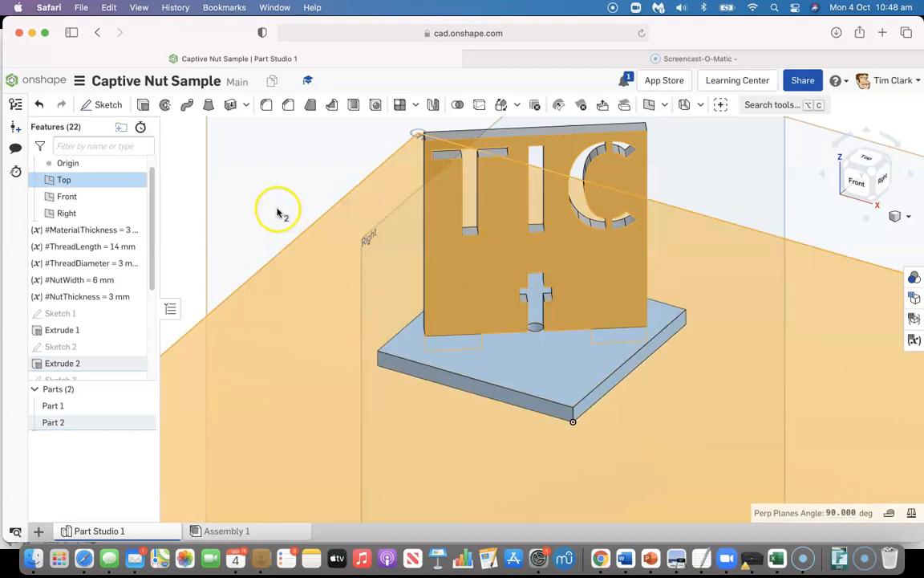
# Clear the selection and export the base plate's top face as a DXF file named Captive Nut Sample 02
pyautogui.click(184, 202)
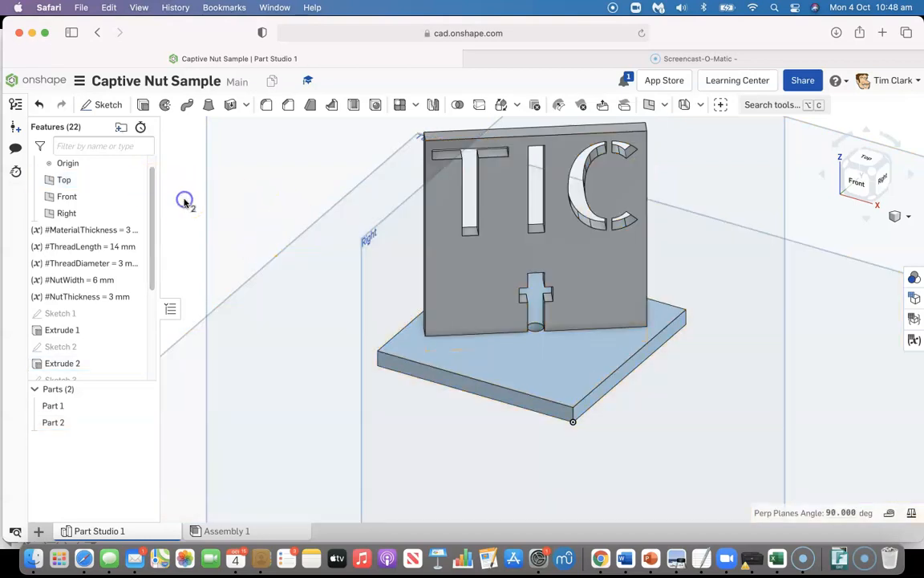
pyautogui.rightClick(524, 359)
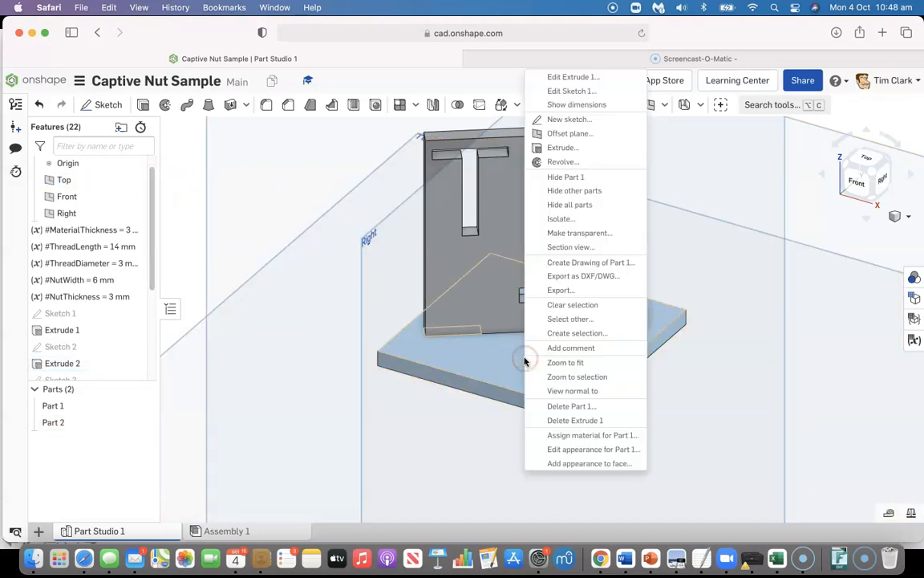
pyautogui.click(583, 277)
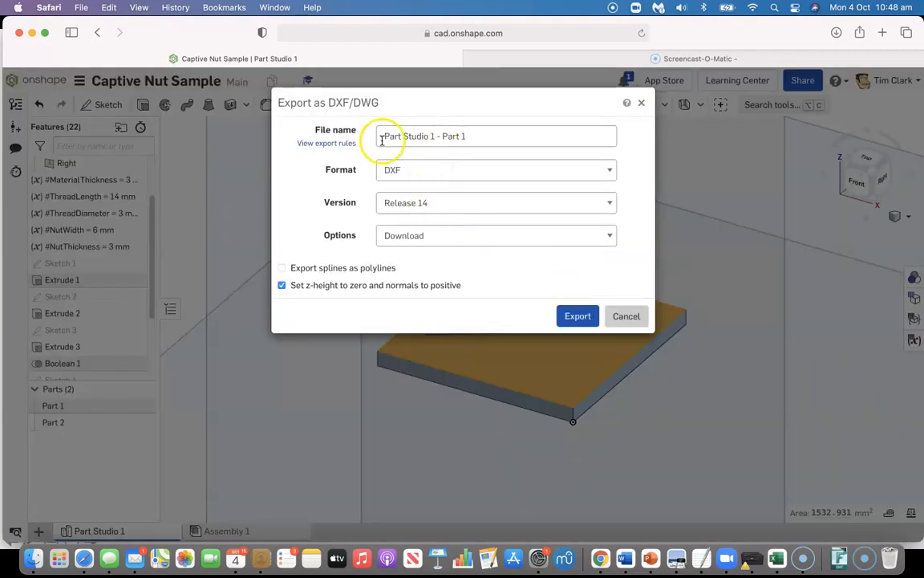
pyautogui.moveTo(483, 134); pyautogui.dragTo(350, 138)
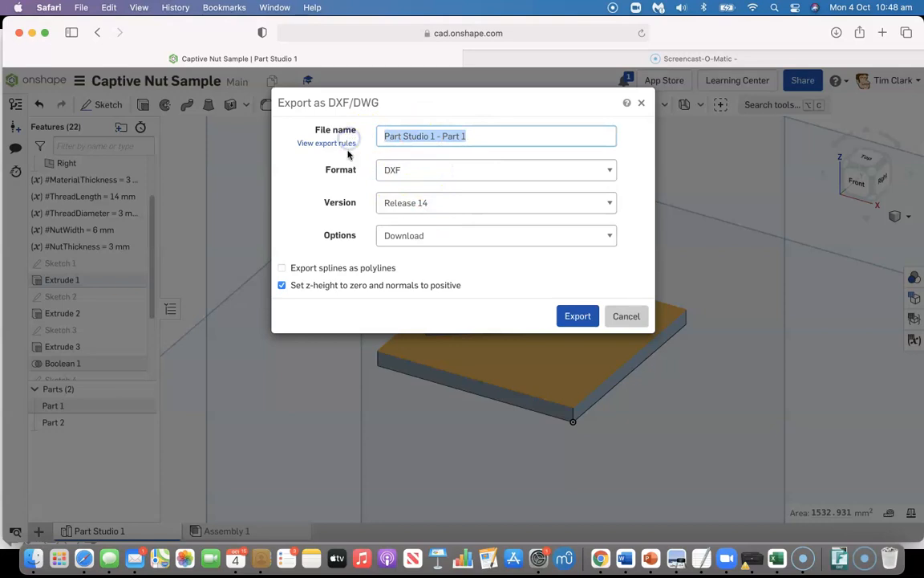
pyautogui.write('Captive Nut Sample 02')
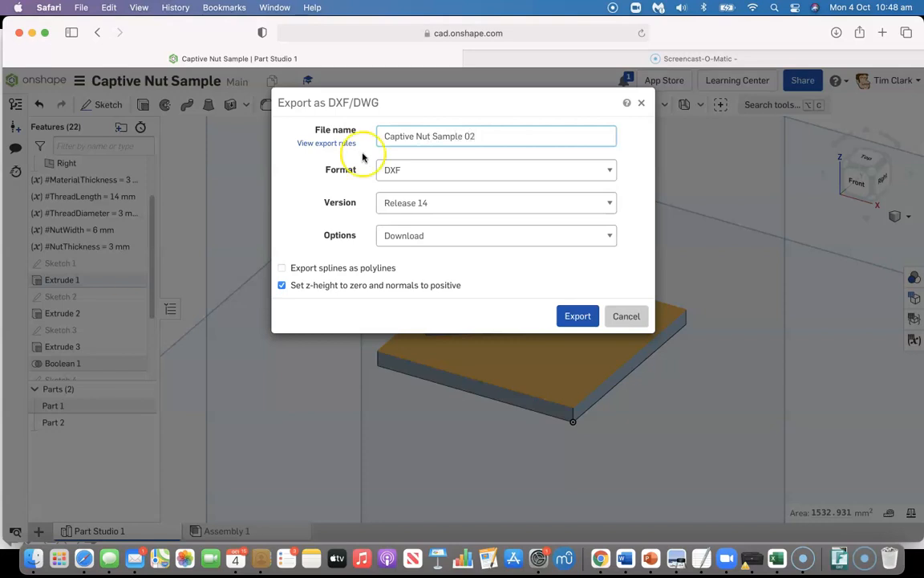
pyautogui.click(576, 315)
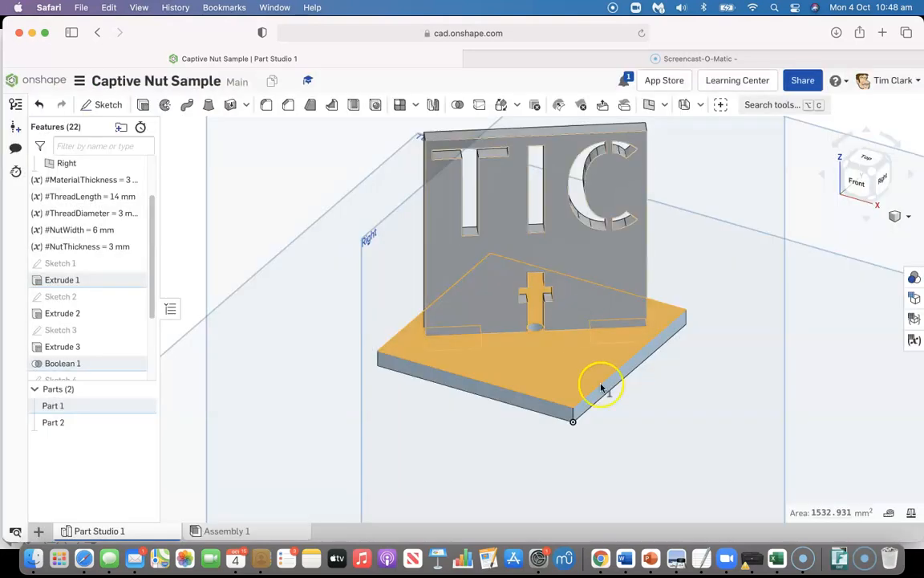